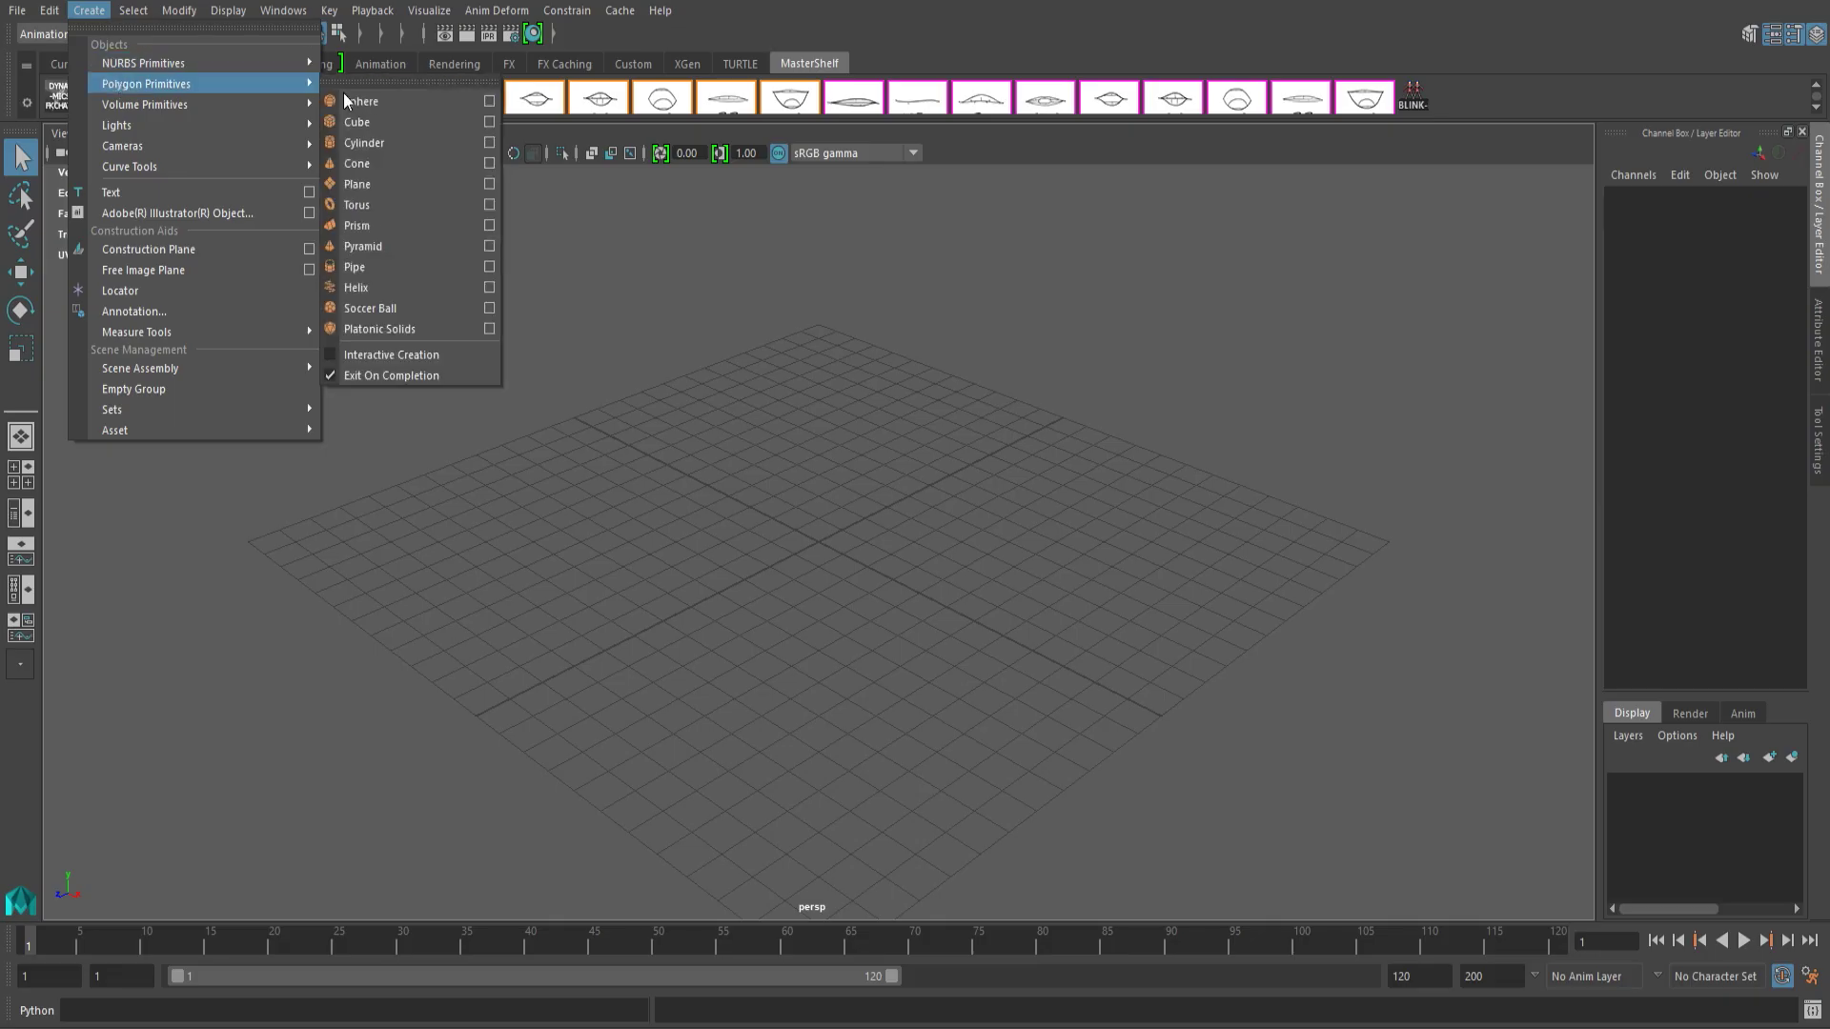
Create a polygon cube and scale it to about 3.14 in X and 1.78 in Z.
click(367, 114)
key(r)
drag(947, 608, 1322, 743)
drag(693, 609, 572, 665)
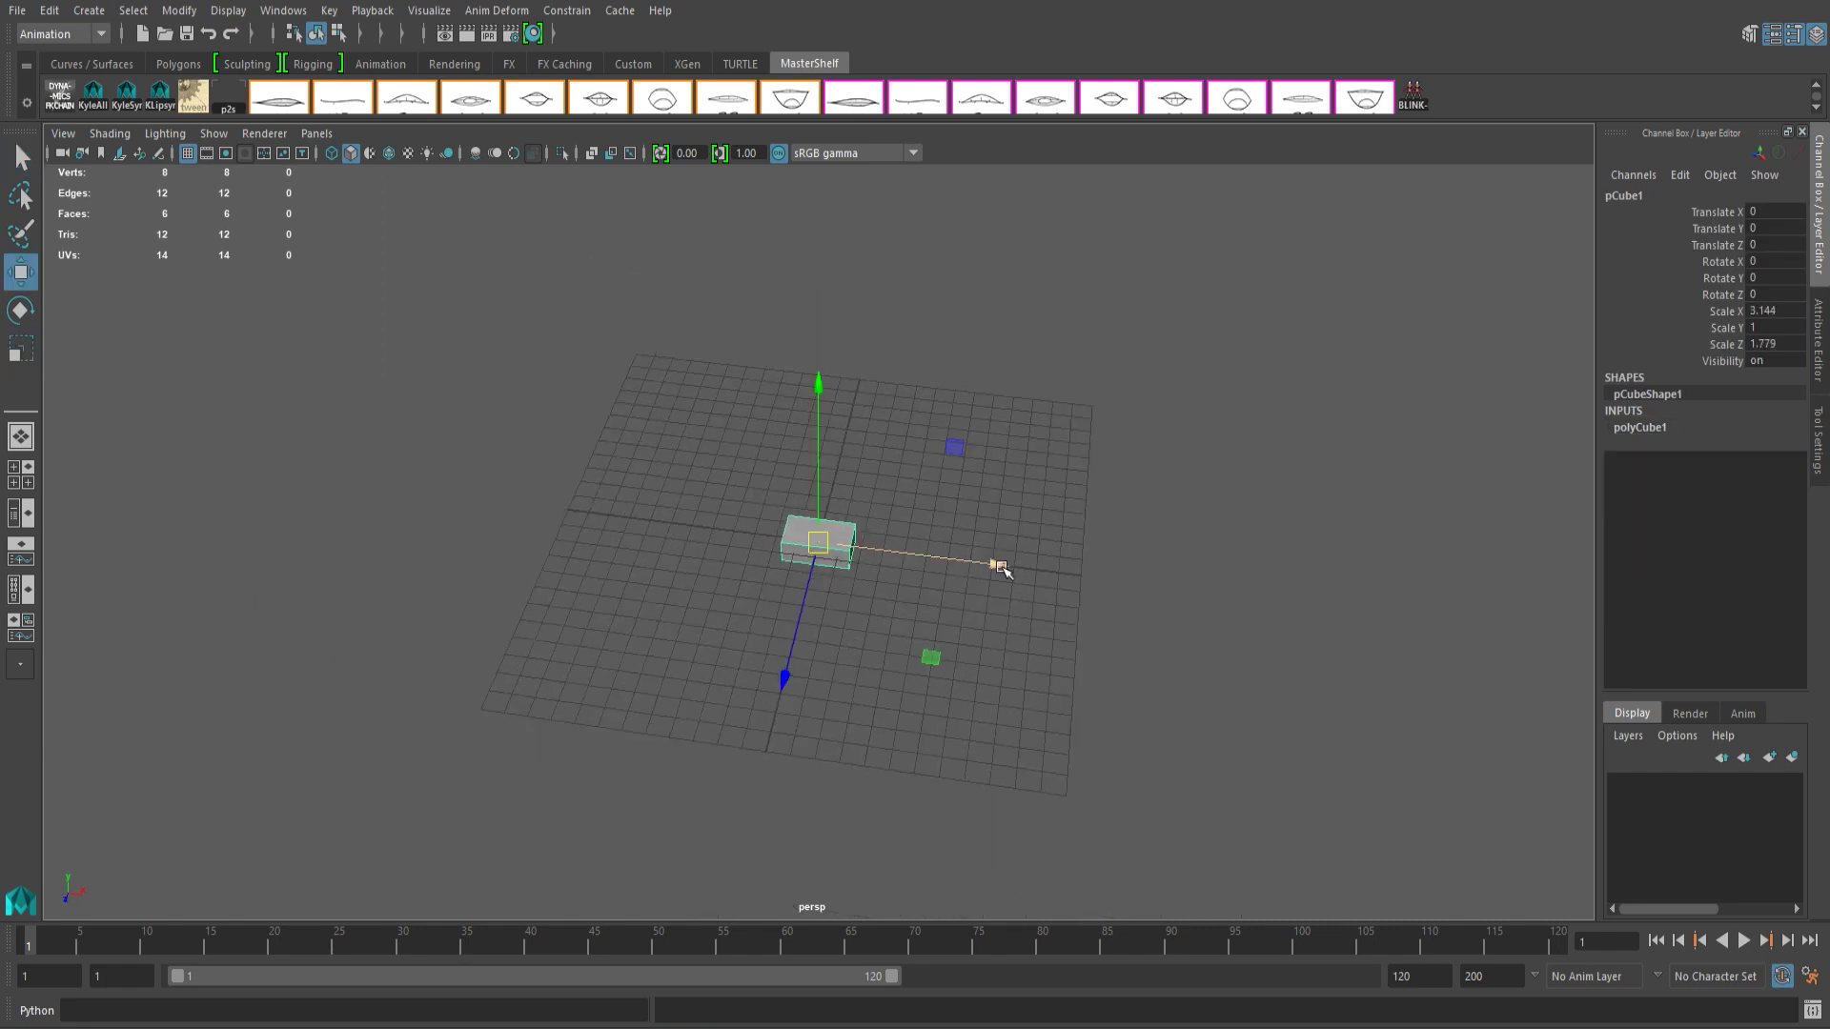
Move the cube to about -9.27 in X and set a motion path key for it at frame 1.
drag(992, 567, 801, 543)
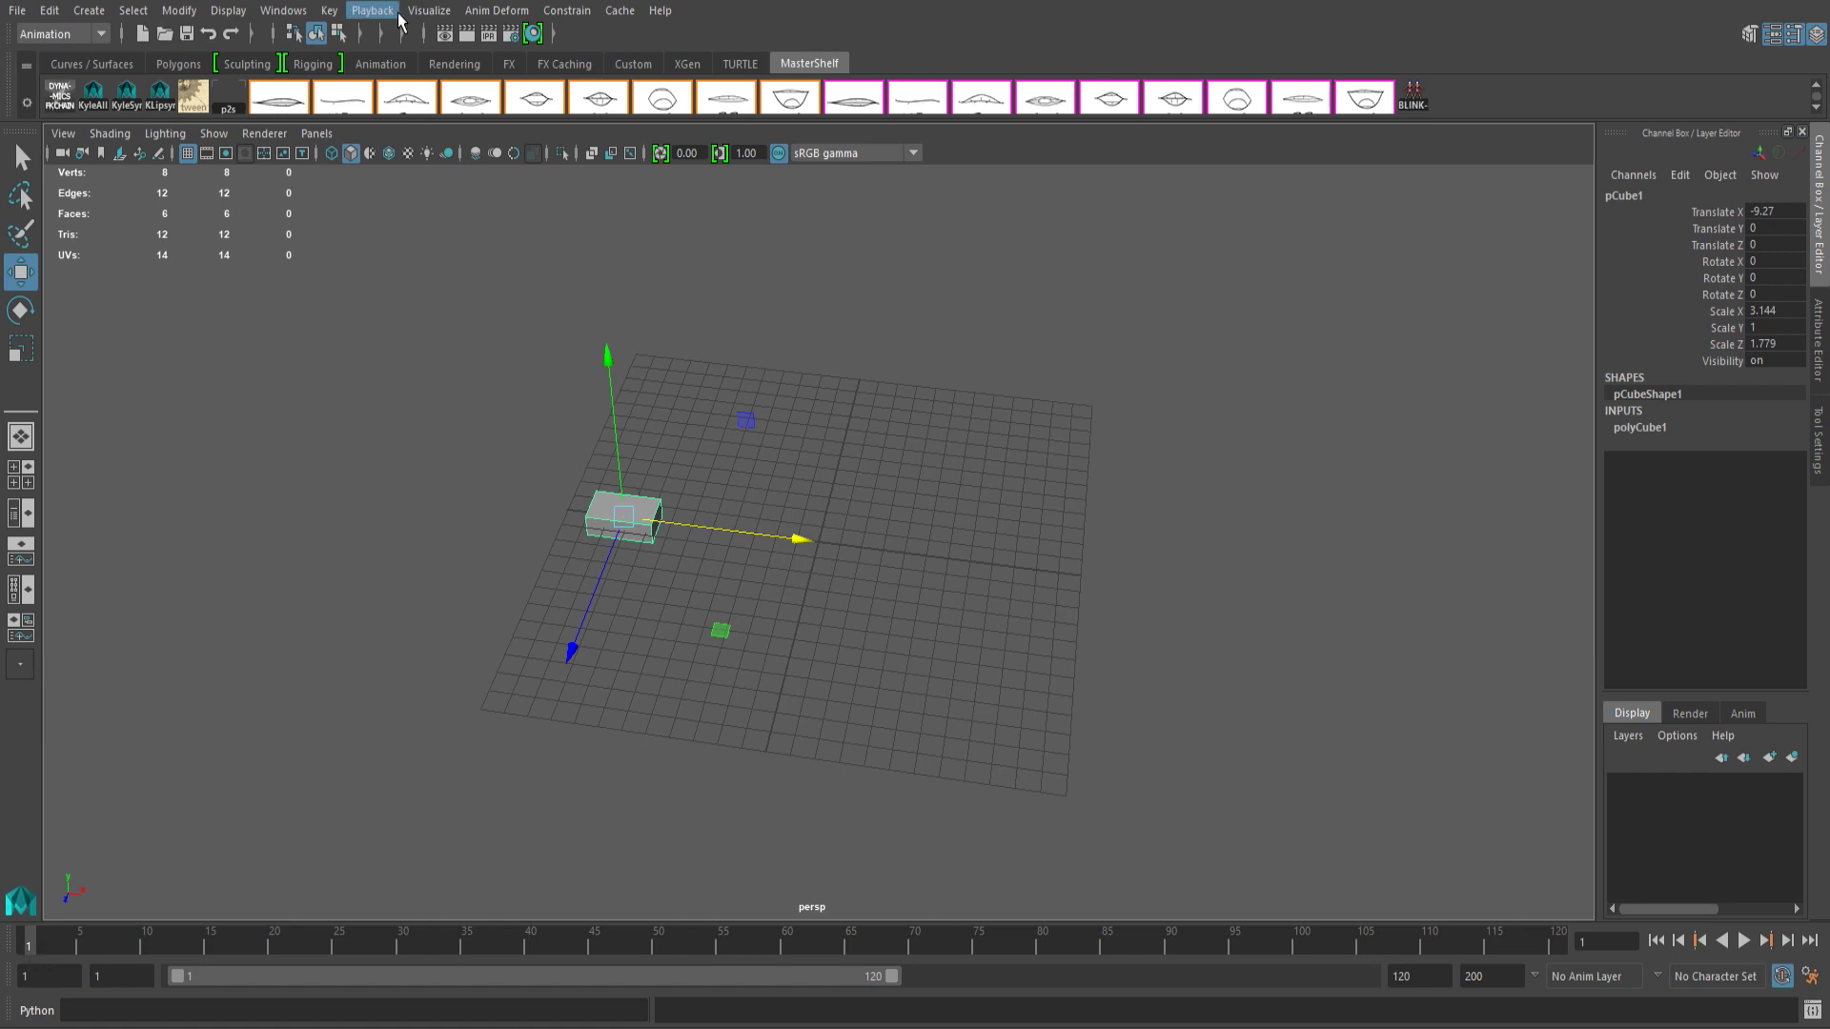
click(567, 10)
mouse_move(661, 189)
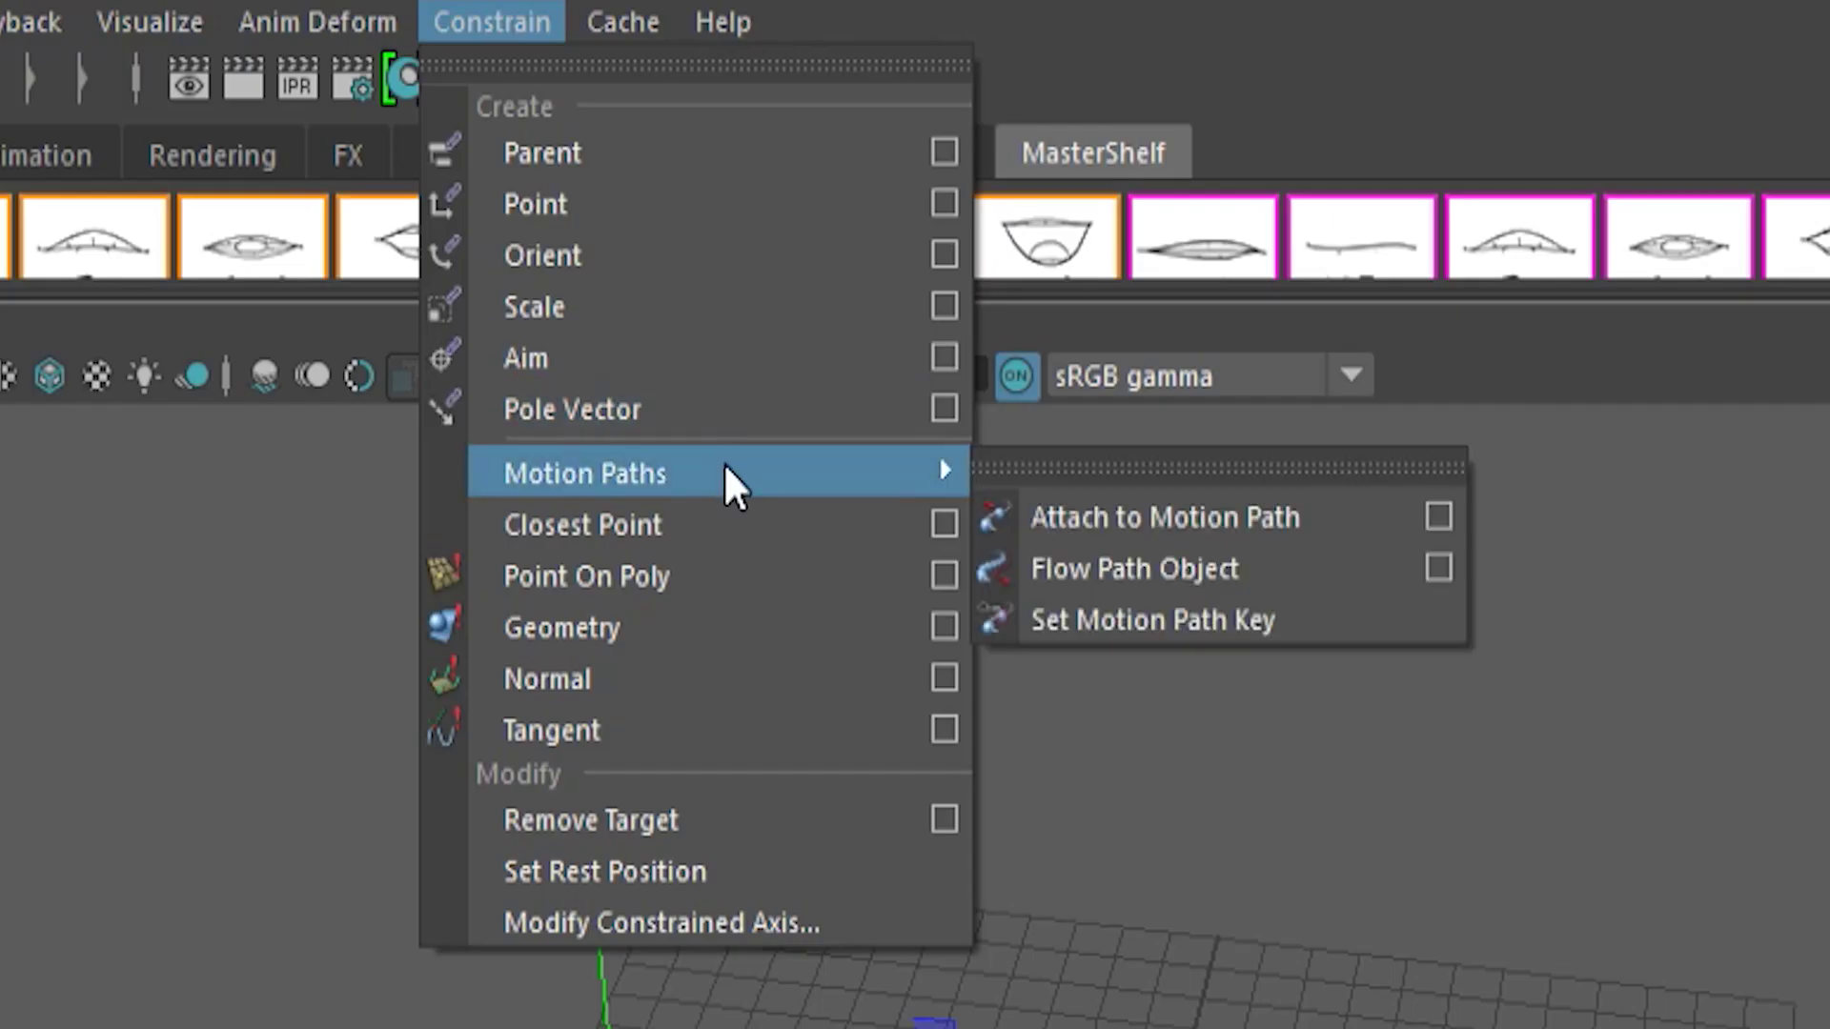
click(1239, 621)
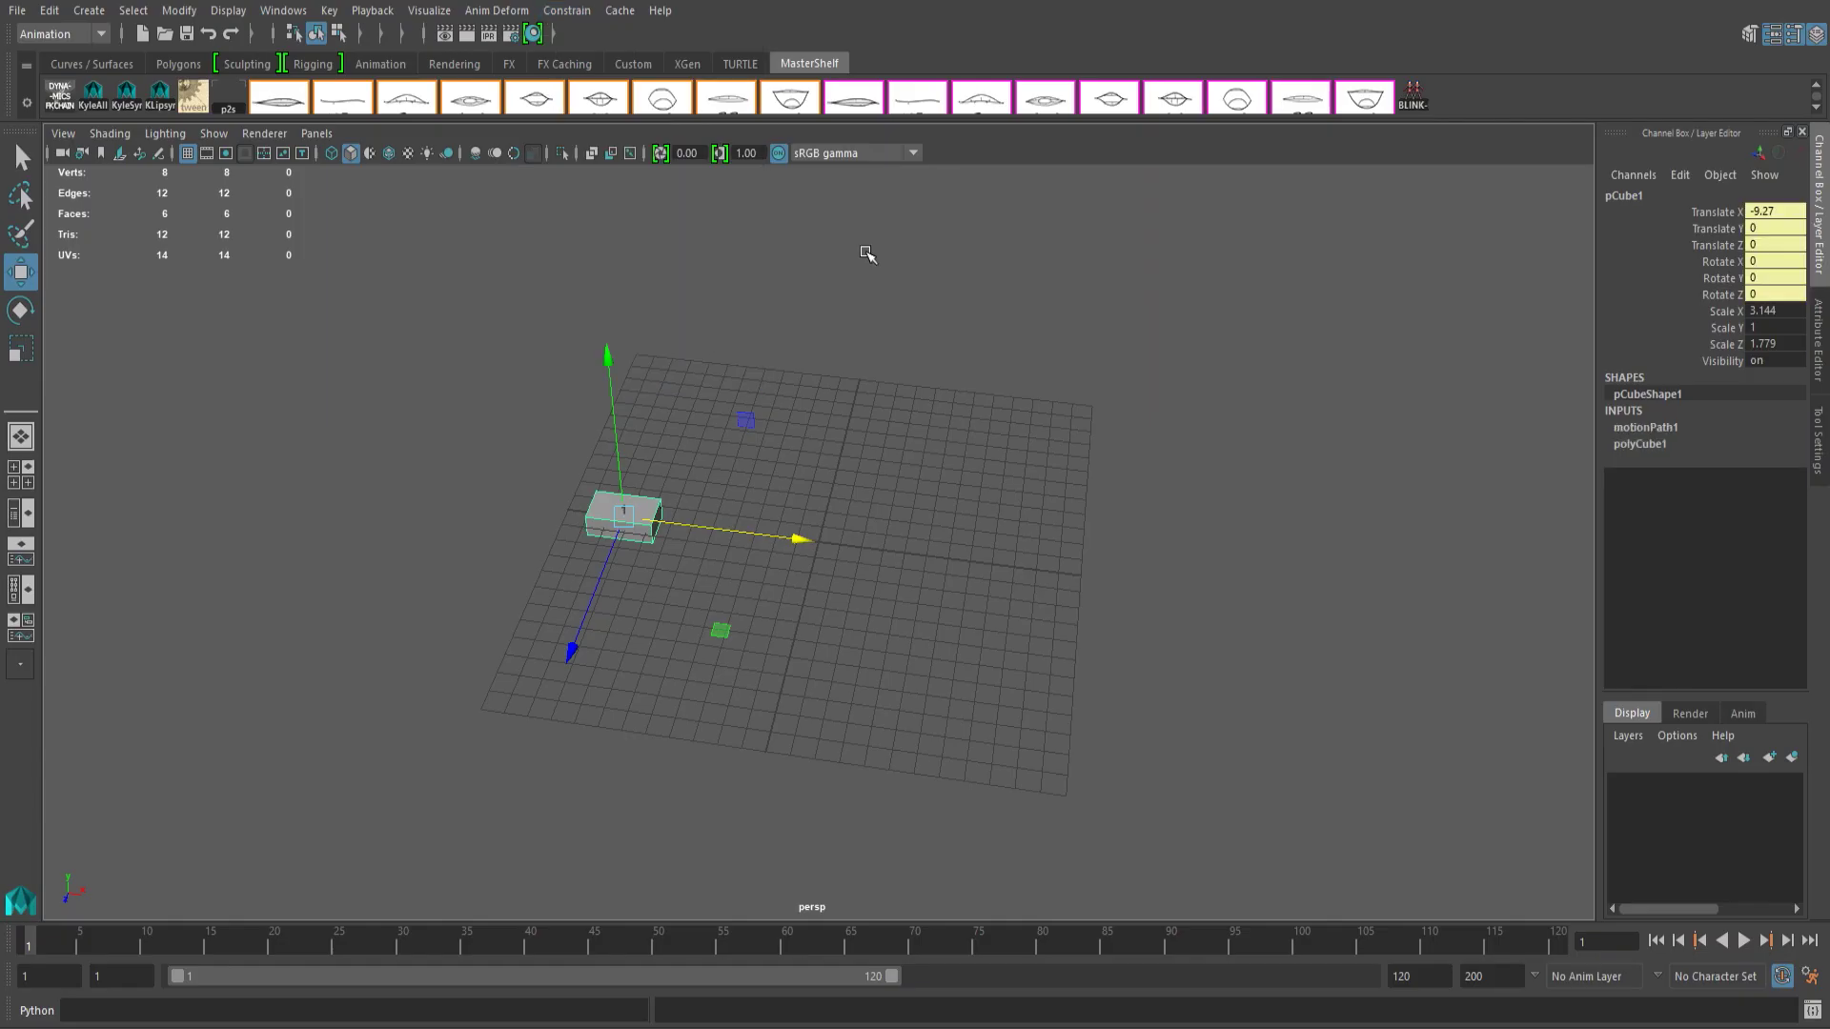
At frame 20, move the cube to about 6.42 in X and set a motion path key.
click(273, 946)
drag(798, 539, 1139, 583)
click(567, 11)
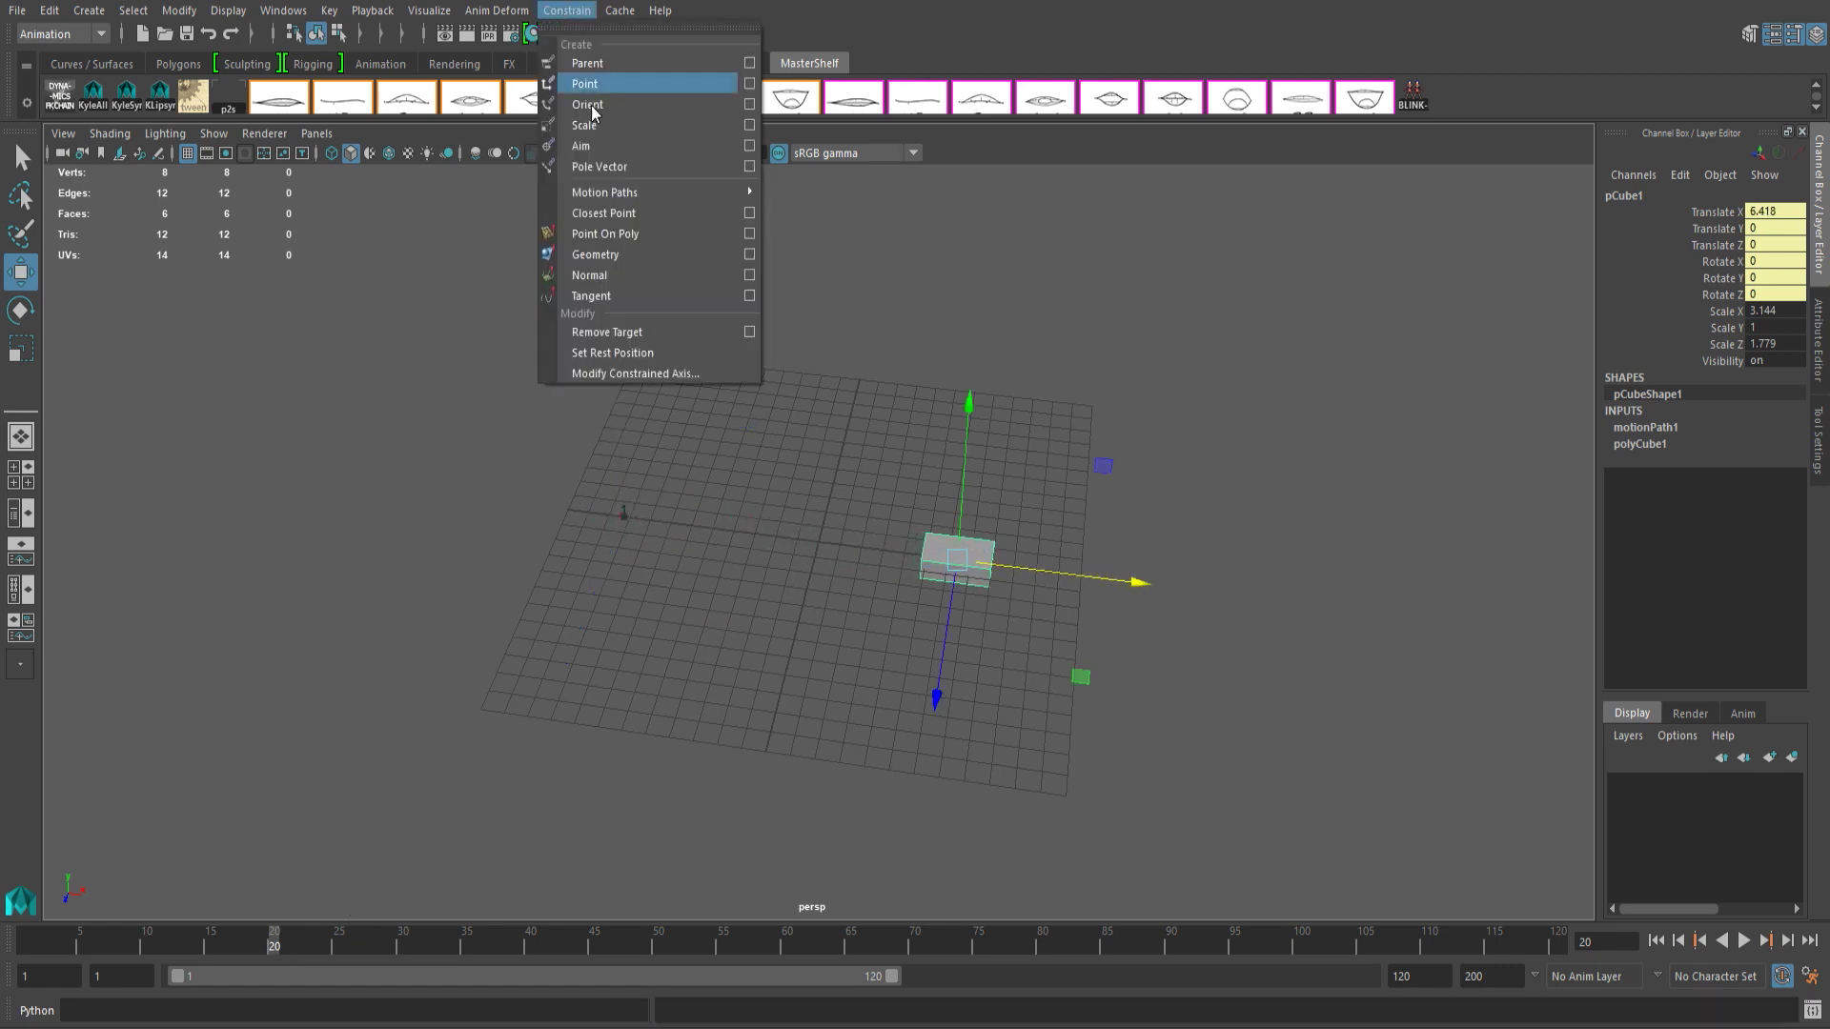
mouse_move(667, 193)
click(836, 253)
At frame 40, move the cube to about 14.6 in X and 9 in Z, and set a motion path key.
alt+drag(723, 483, 719, 581)
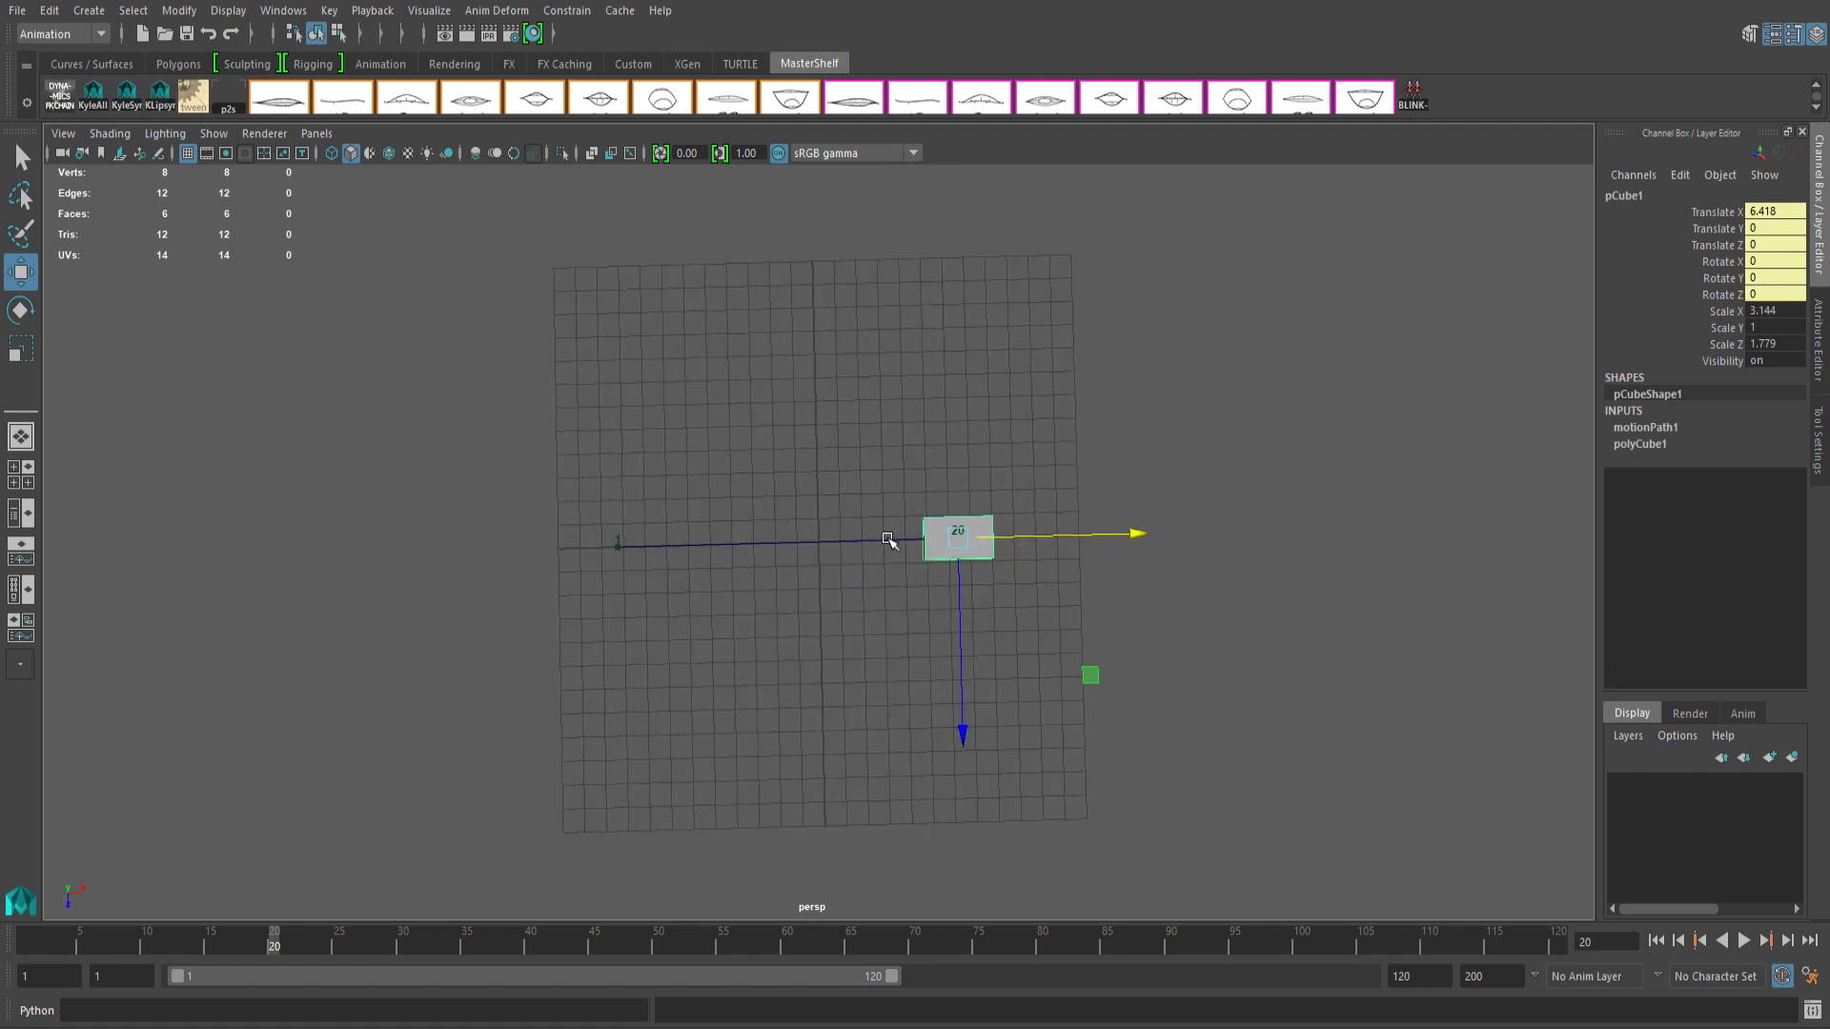
alt+drag(699, 552, 678, 479)
click(531, 944)
drag(936, 701, 915, 824)
drag(1124, 707, 1329, 735)
drag(1134, 862, 1127, 904)
alt+drag(871, 707, 712, 871)
click(560, 12)
mouse_move(667, 192)
click(815, 258)
At frame 60, move the cube beyond the grid's front edge to continue the loop, and set a motion path key.
click(786, 942)
drag(939, 903, 969, 960)
click(566, 11)
click(815, 256)
At frame 80, move the cube to about -11.7 in X and 12.7 in Z, and set a motion path key.
alt+middle_drag(810, 705, 840, 592)
click(1042, 942)
drag(762, 666, 527, 518)
click(567, 10)
click(827, 252)
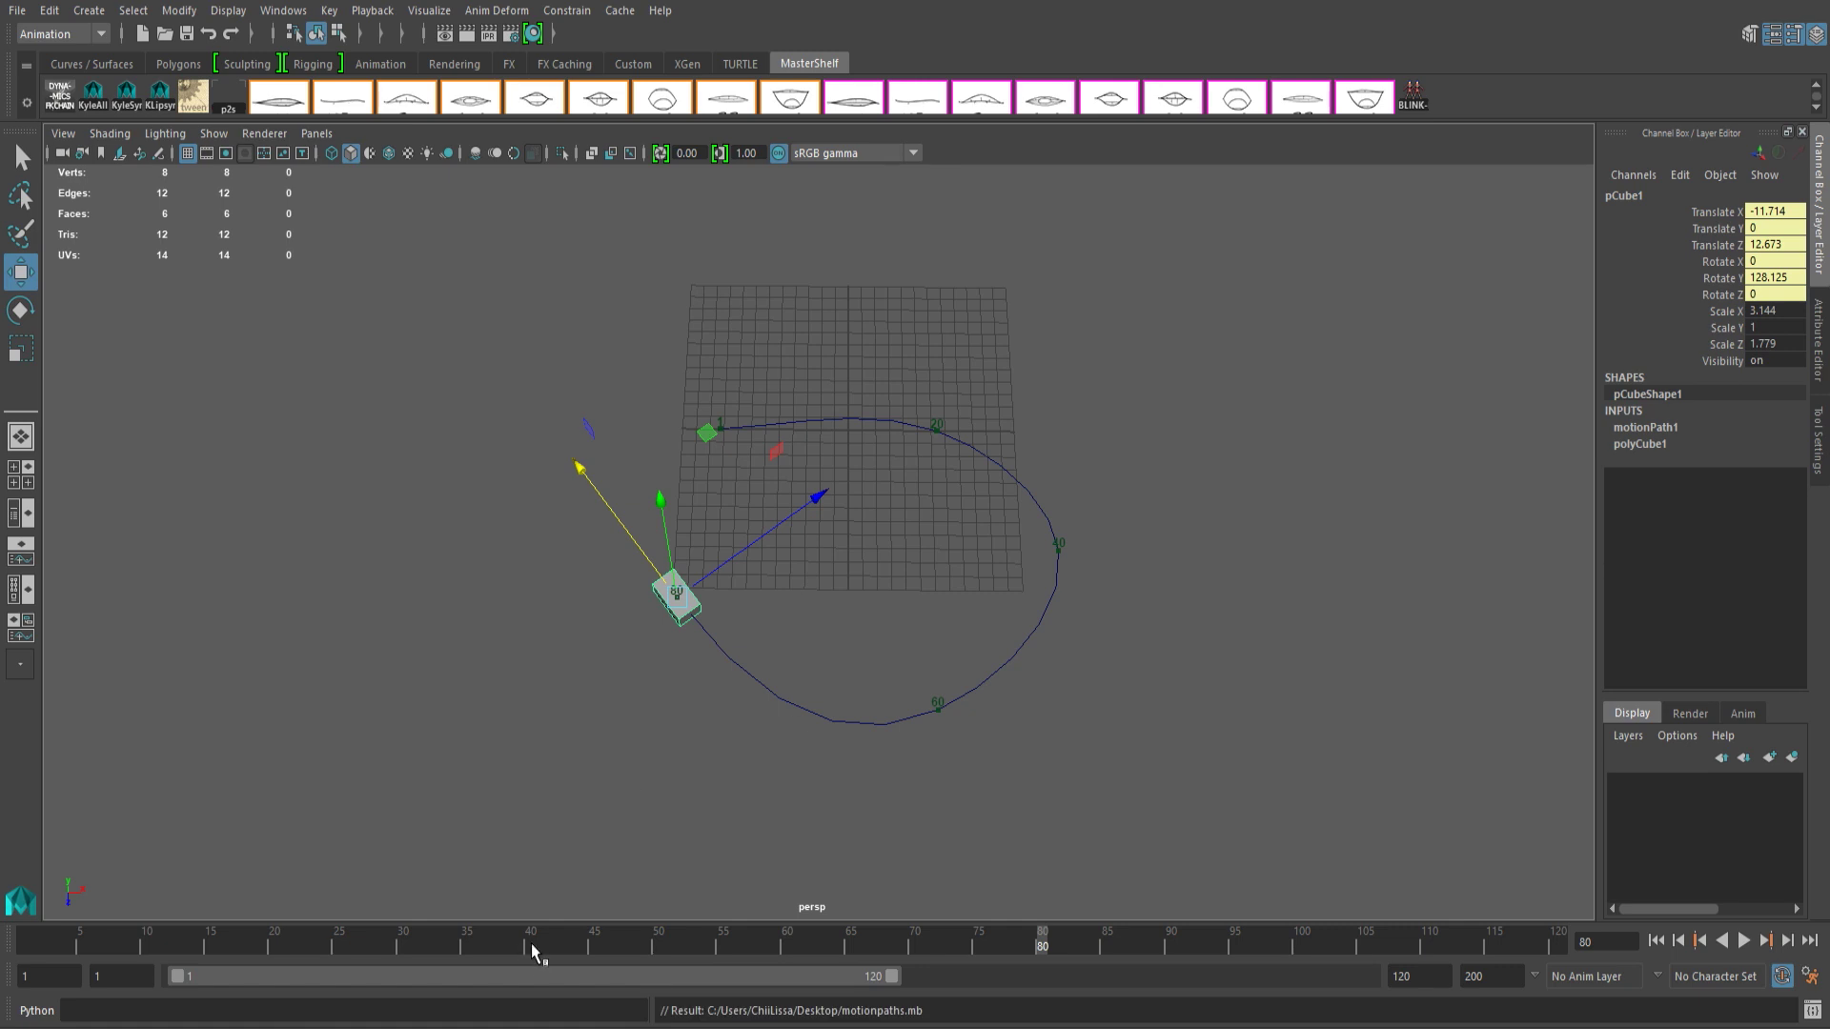
Return to frame 40, shift the cube to about 12.6 in X and 9.1 in Z, and set the motion path key again.
click(530, 945)
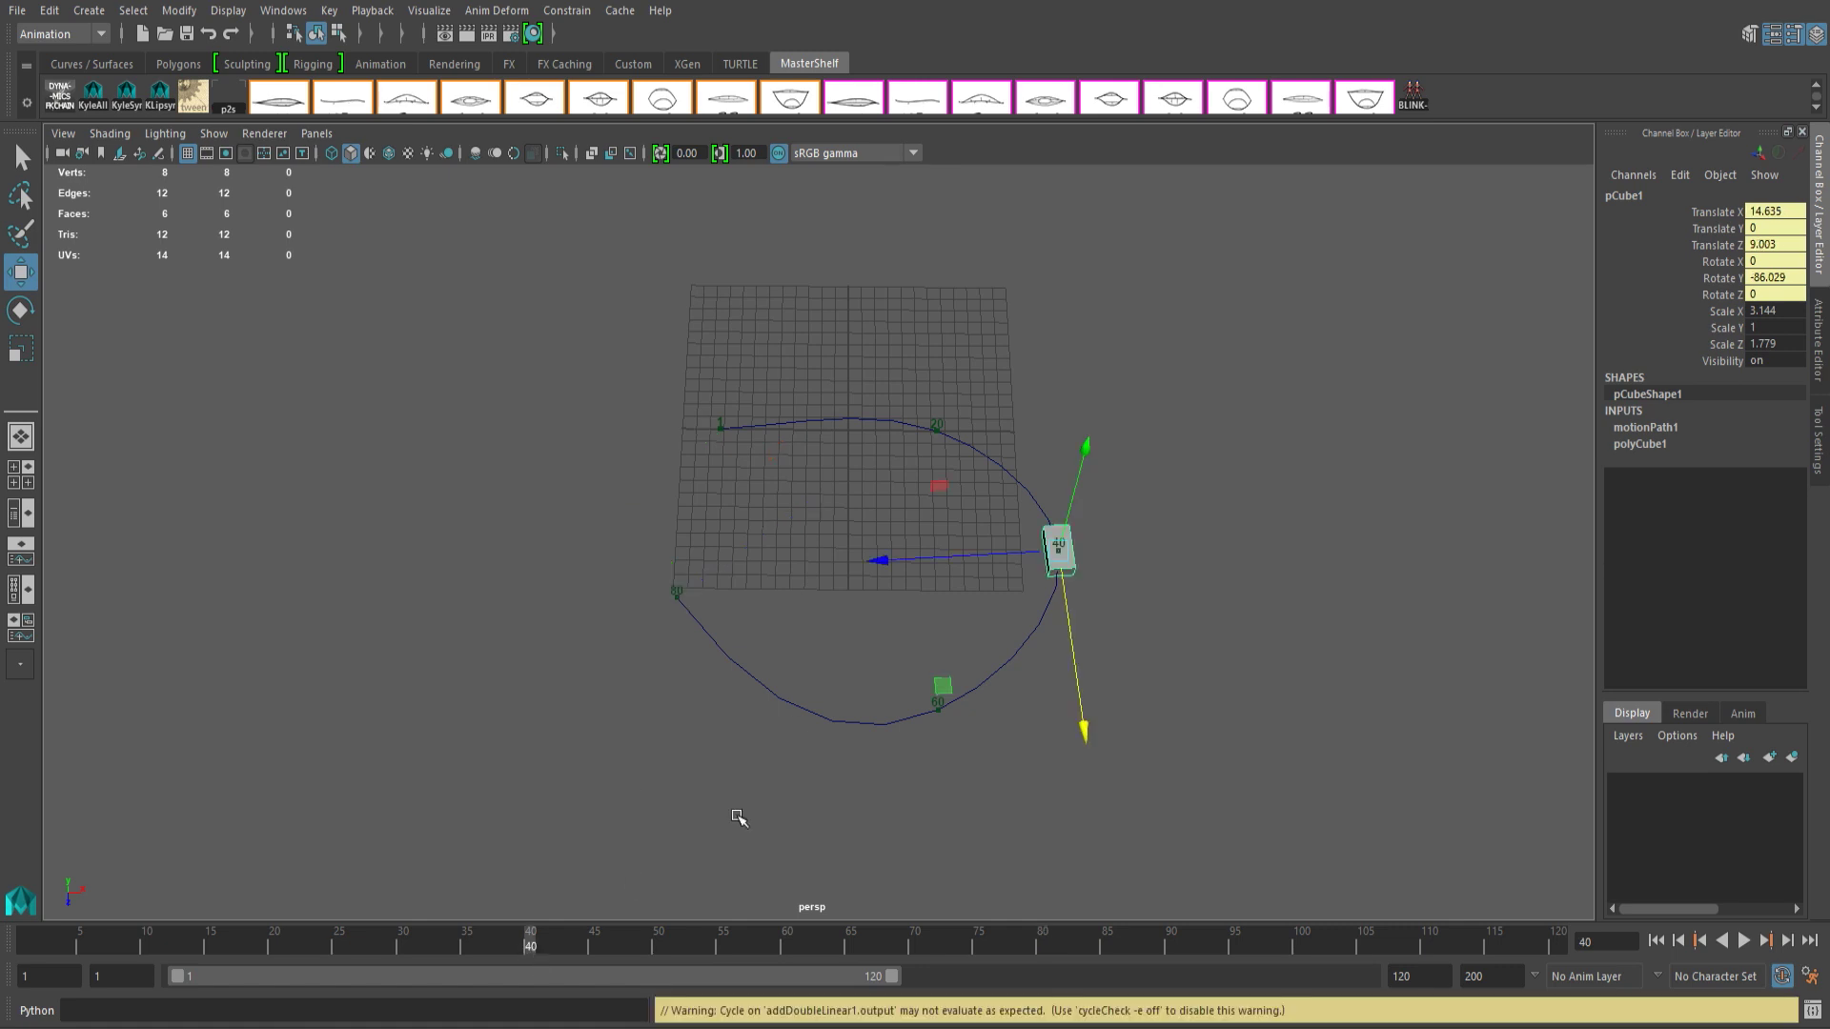
drag(879, 559, 845, 561)
click(577, 11)
mouse_move(672, 190)
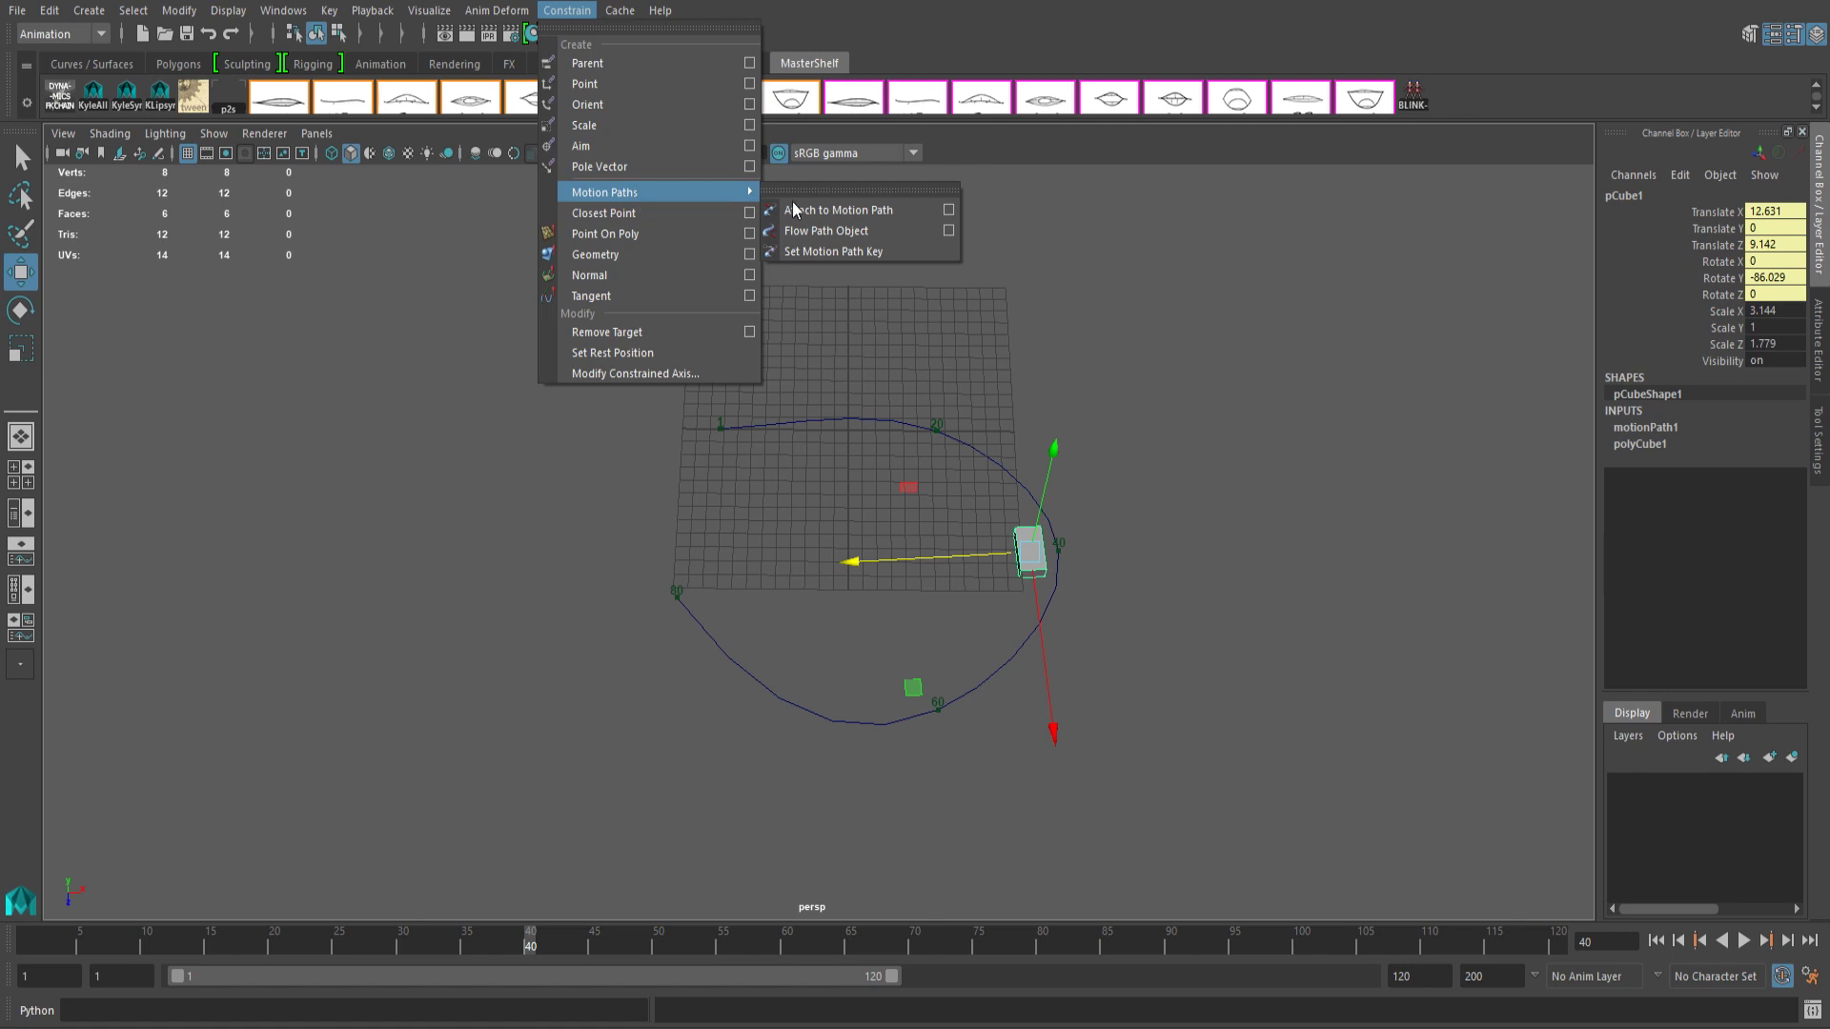
click(826, 253)
Move control vertices of the motion path curve to round out the front part of the loop, and reselect the whole curve.
click(882, 718)
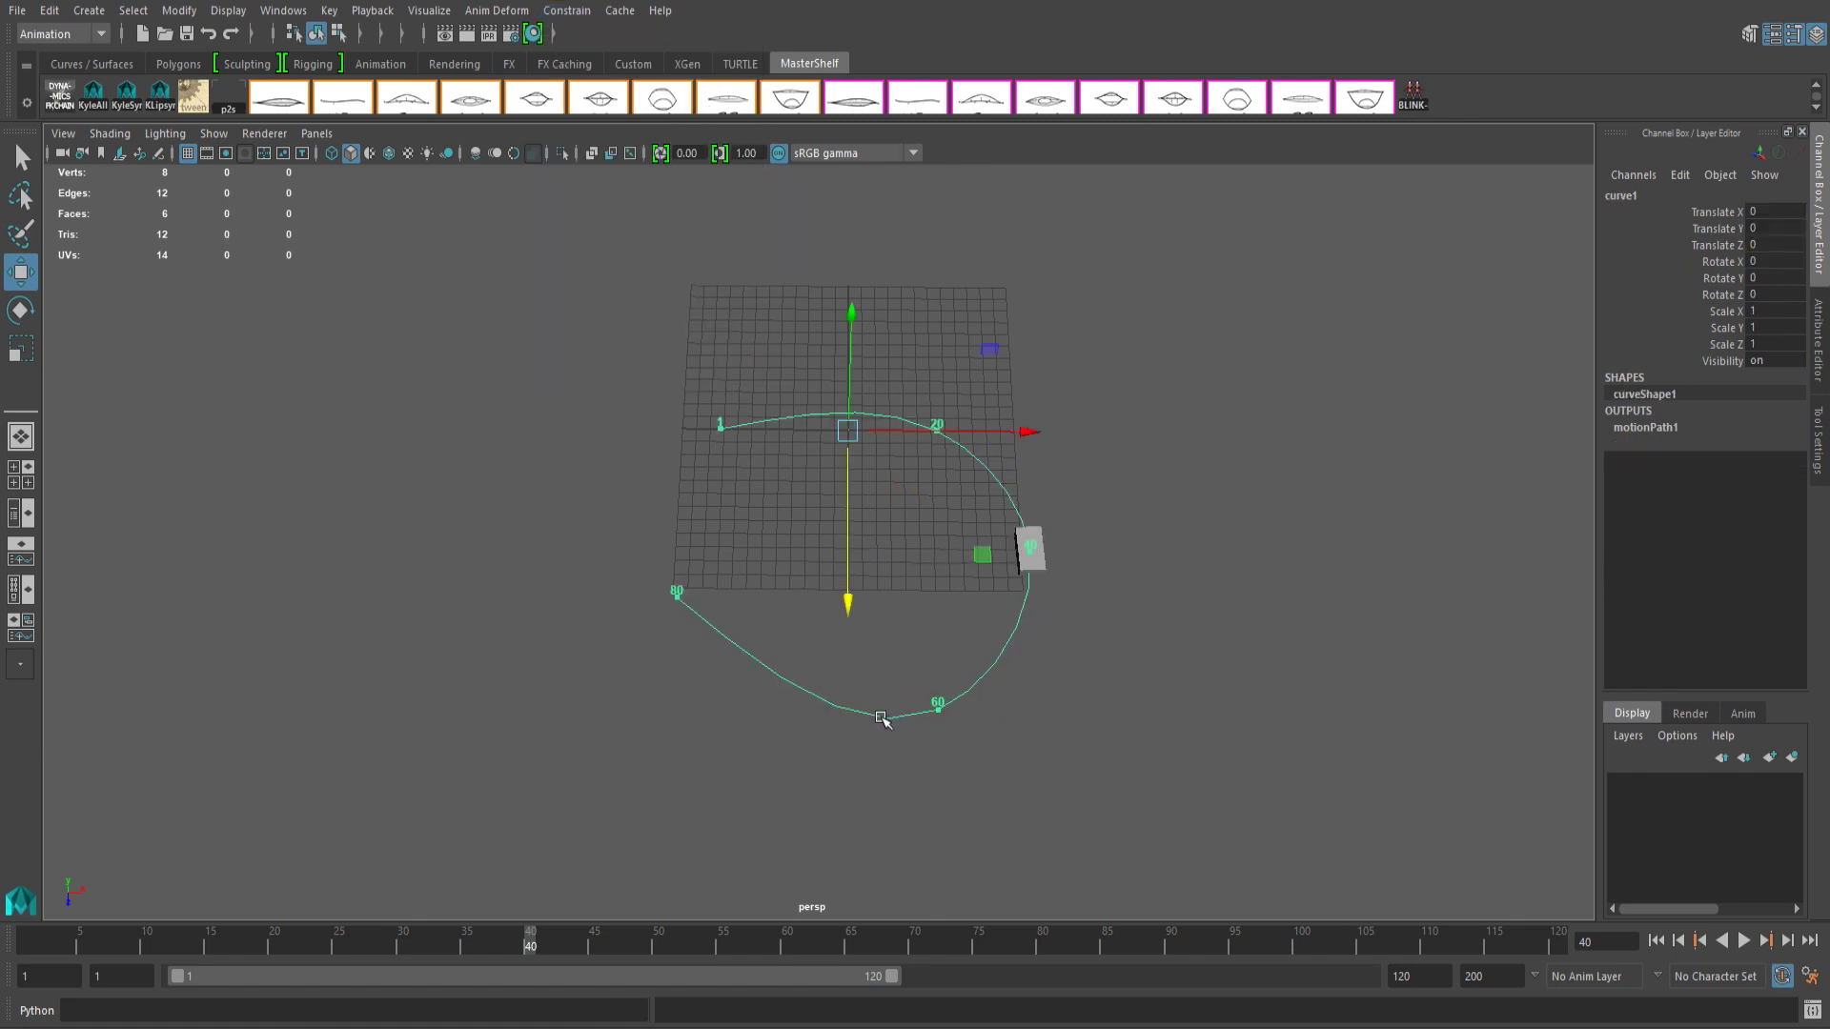
right_drag(882, 717, 800, 580)
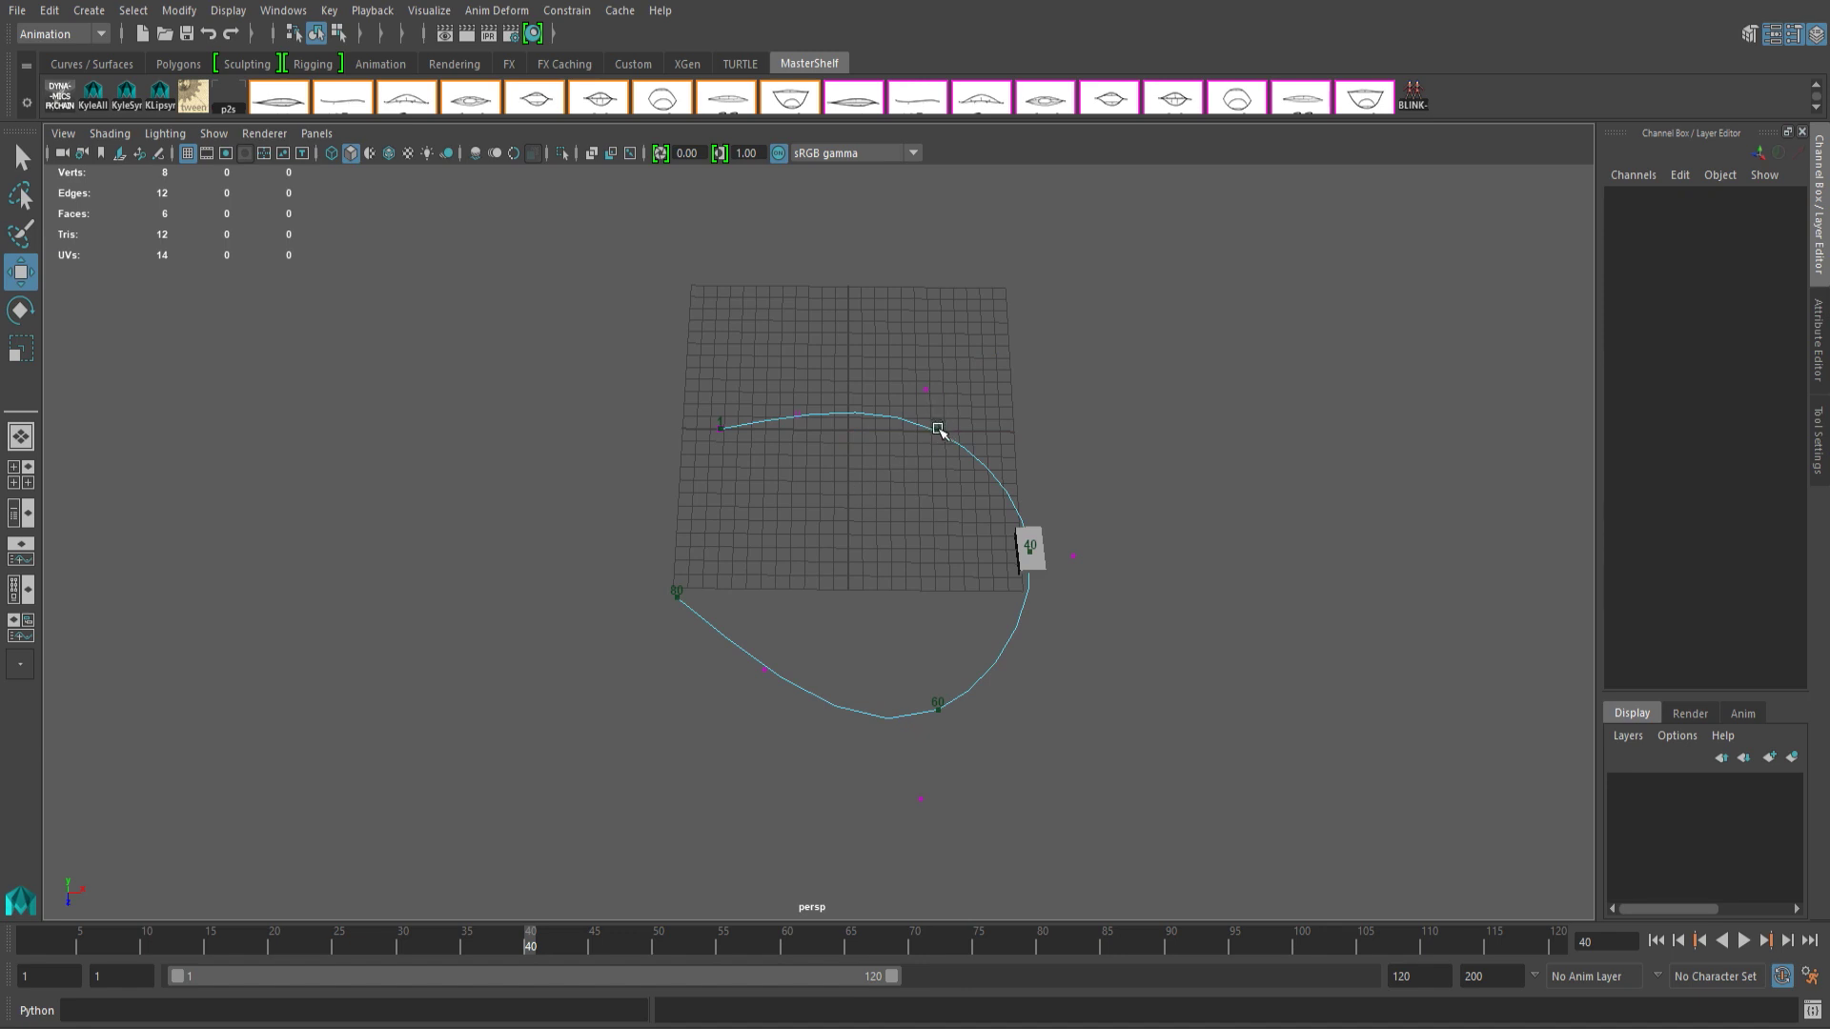
click(926, 391)
mouse_move(929, 393)
mouse_down()
mouse_move(940, 381)
mouse_move(927, 430)
mouse_move(937, 374)
mouse_move(957, 415)
mouse_move(930, 394)
mouse_up()
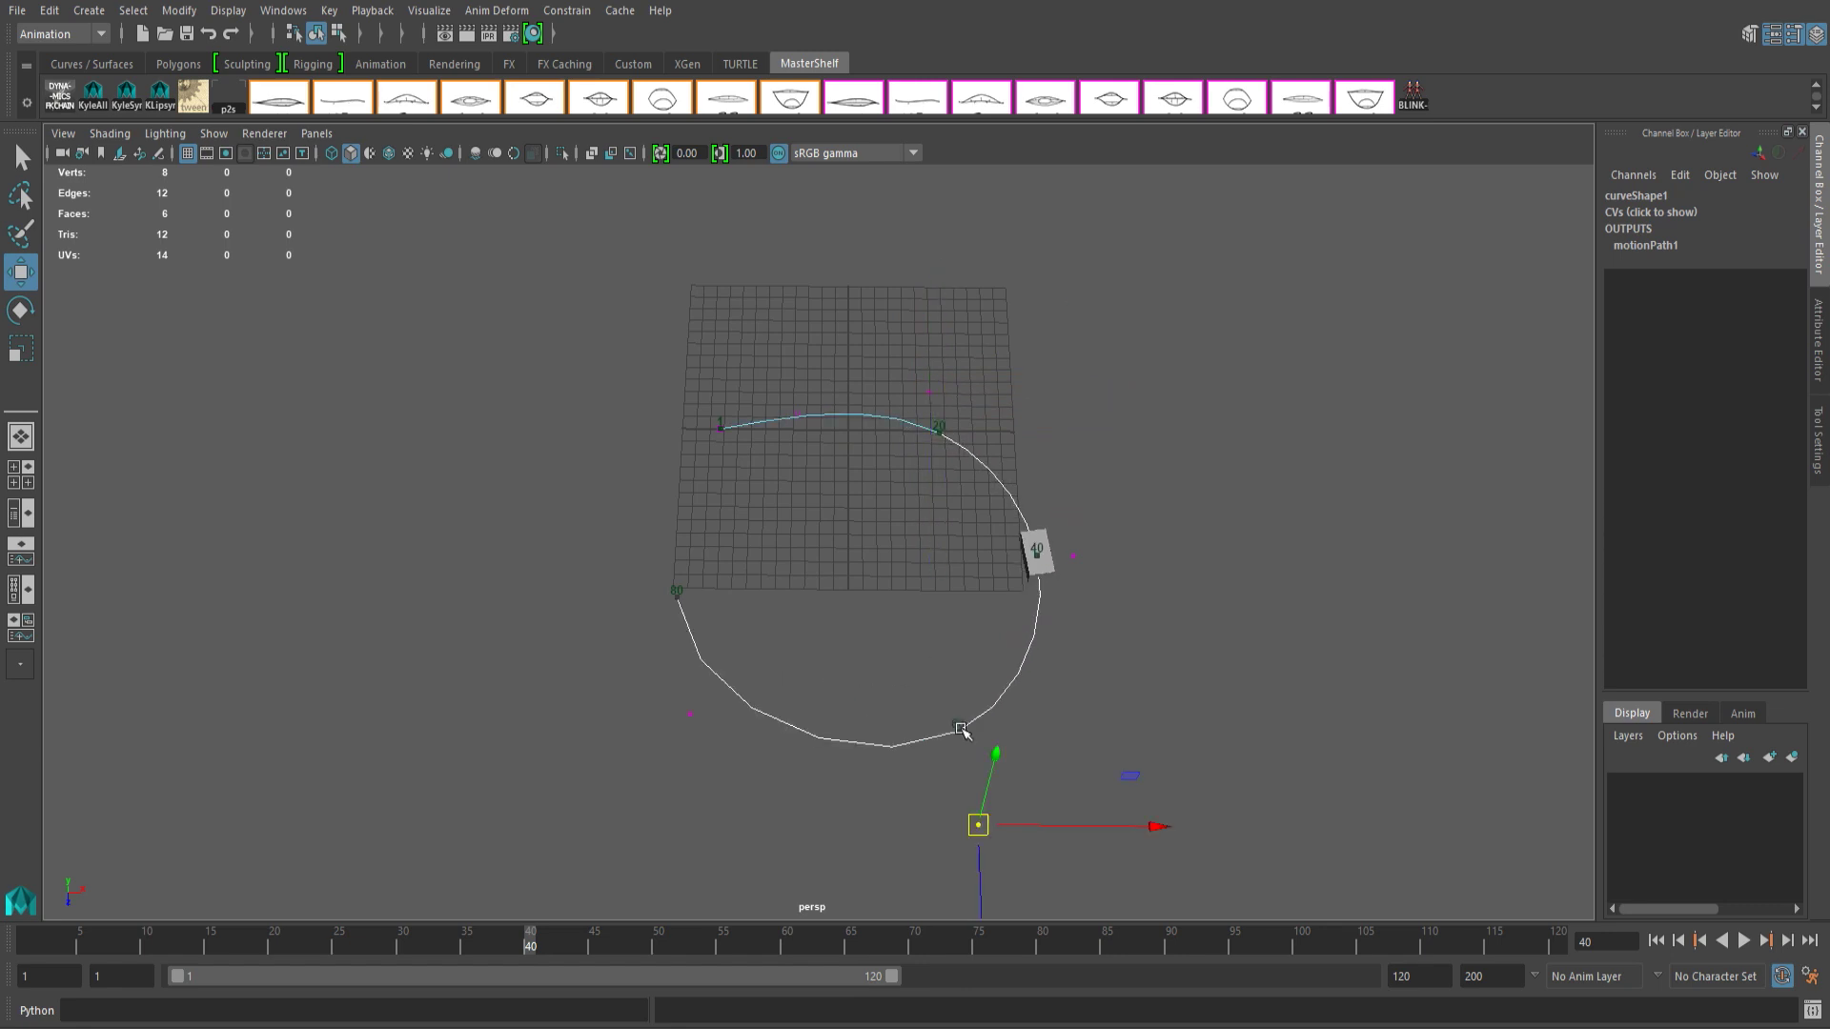
click(959, 734)
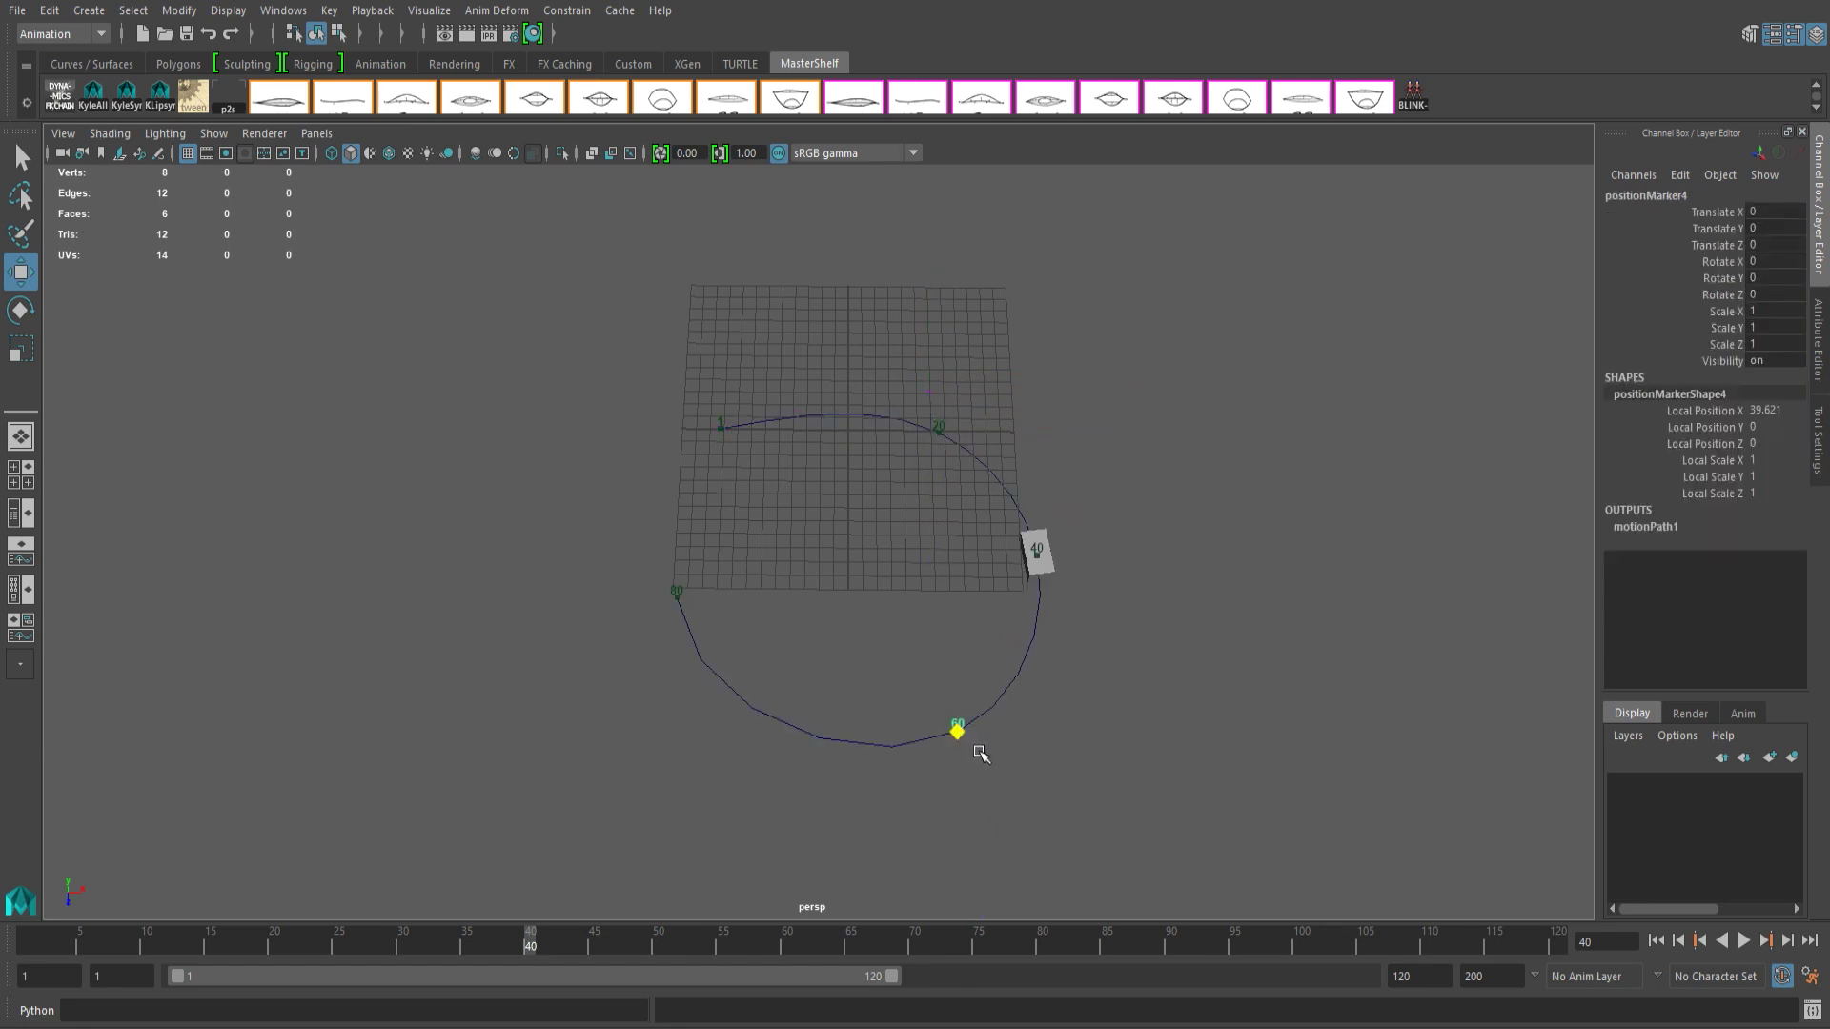
click(980, 754)
click(950, 737)
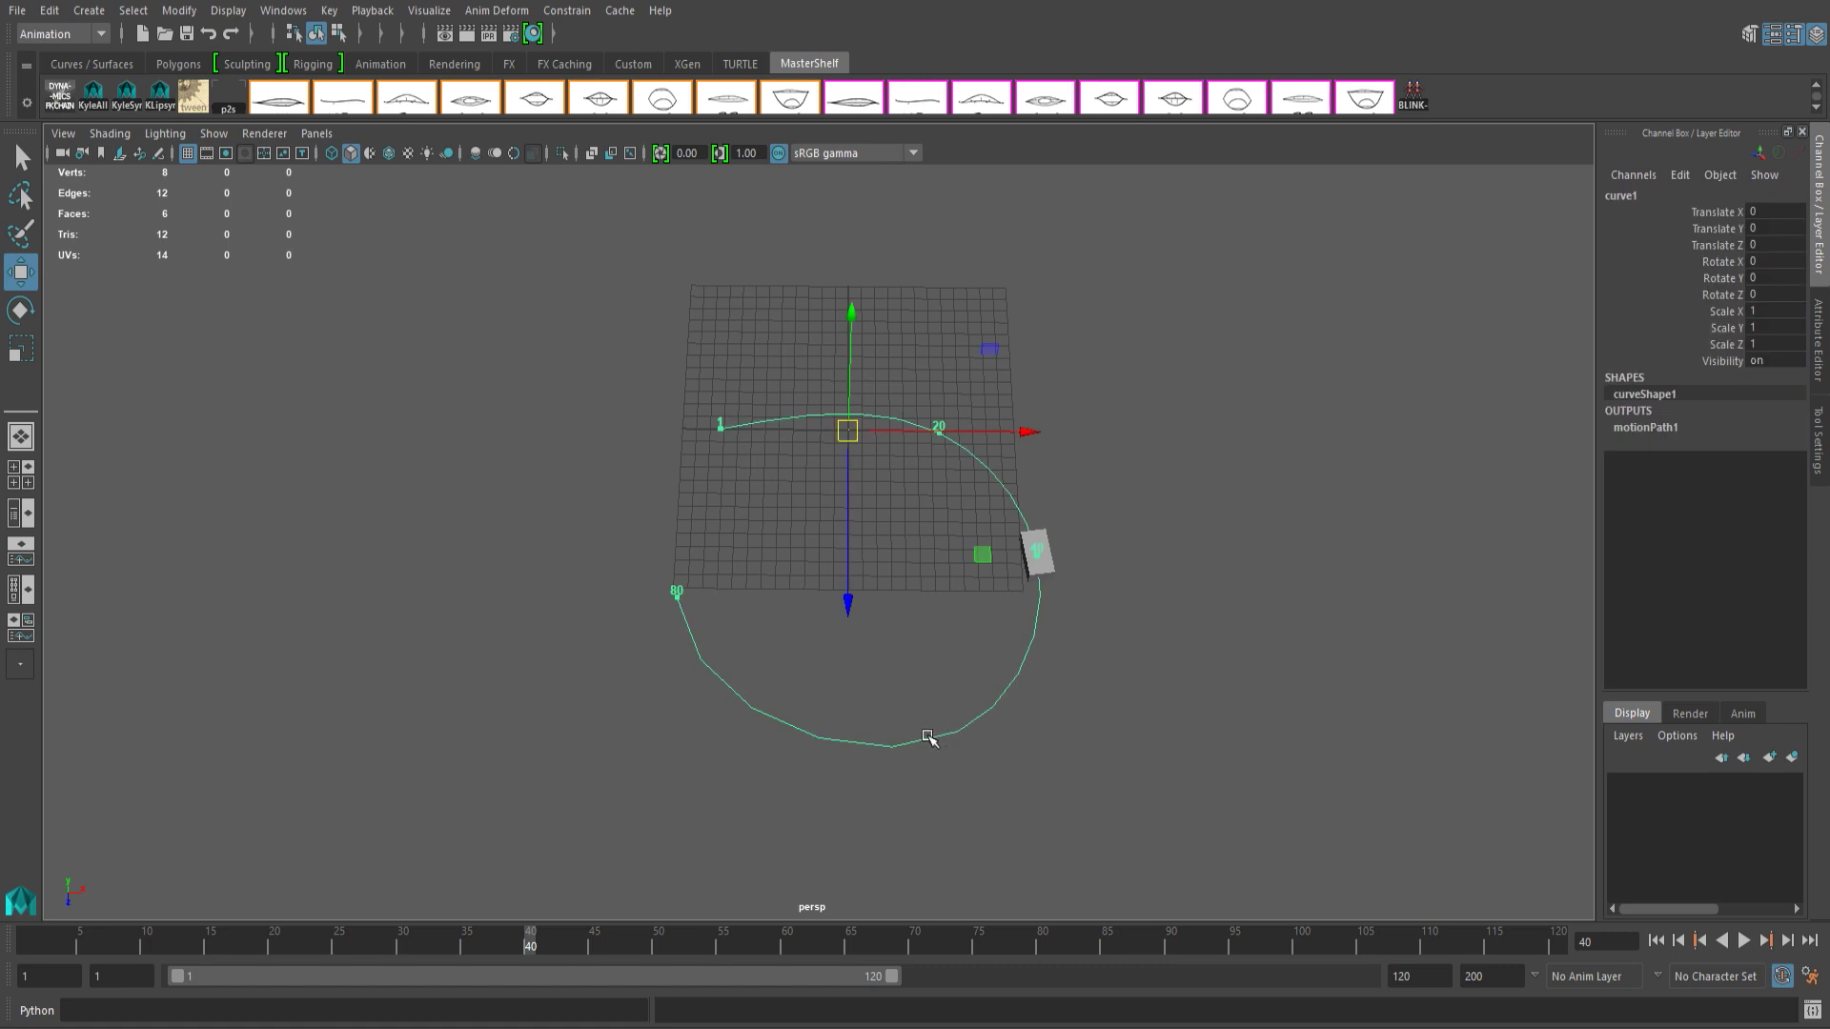
key(ctrl+z)
key(ctrl+z)
key(ctrl+z)
right_drag(1029, 559, 1100, 529)
click(1102, 530)
Switch to the Modeling menu set and delete the motion path curve, leaving only the cube.
click(59, 35)
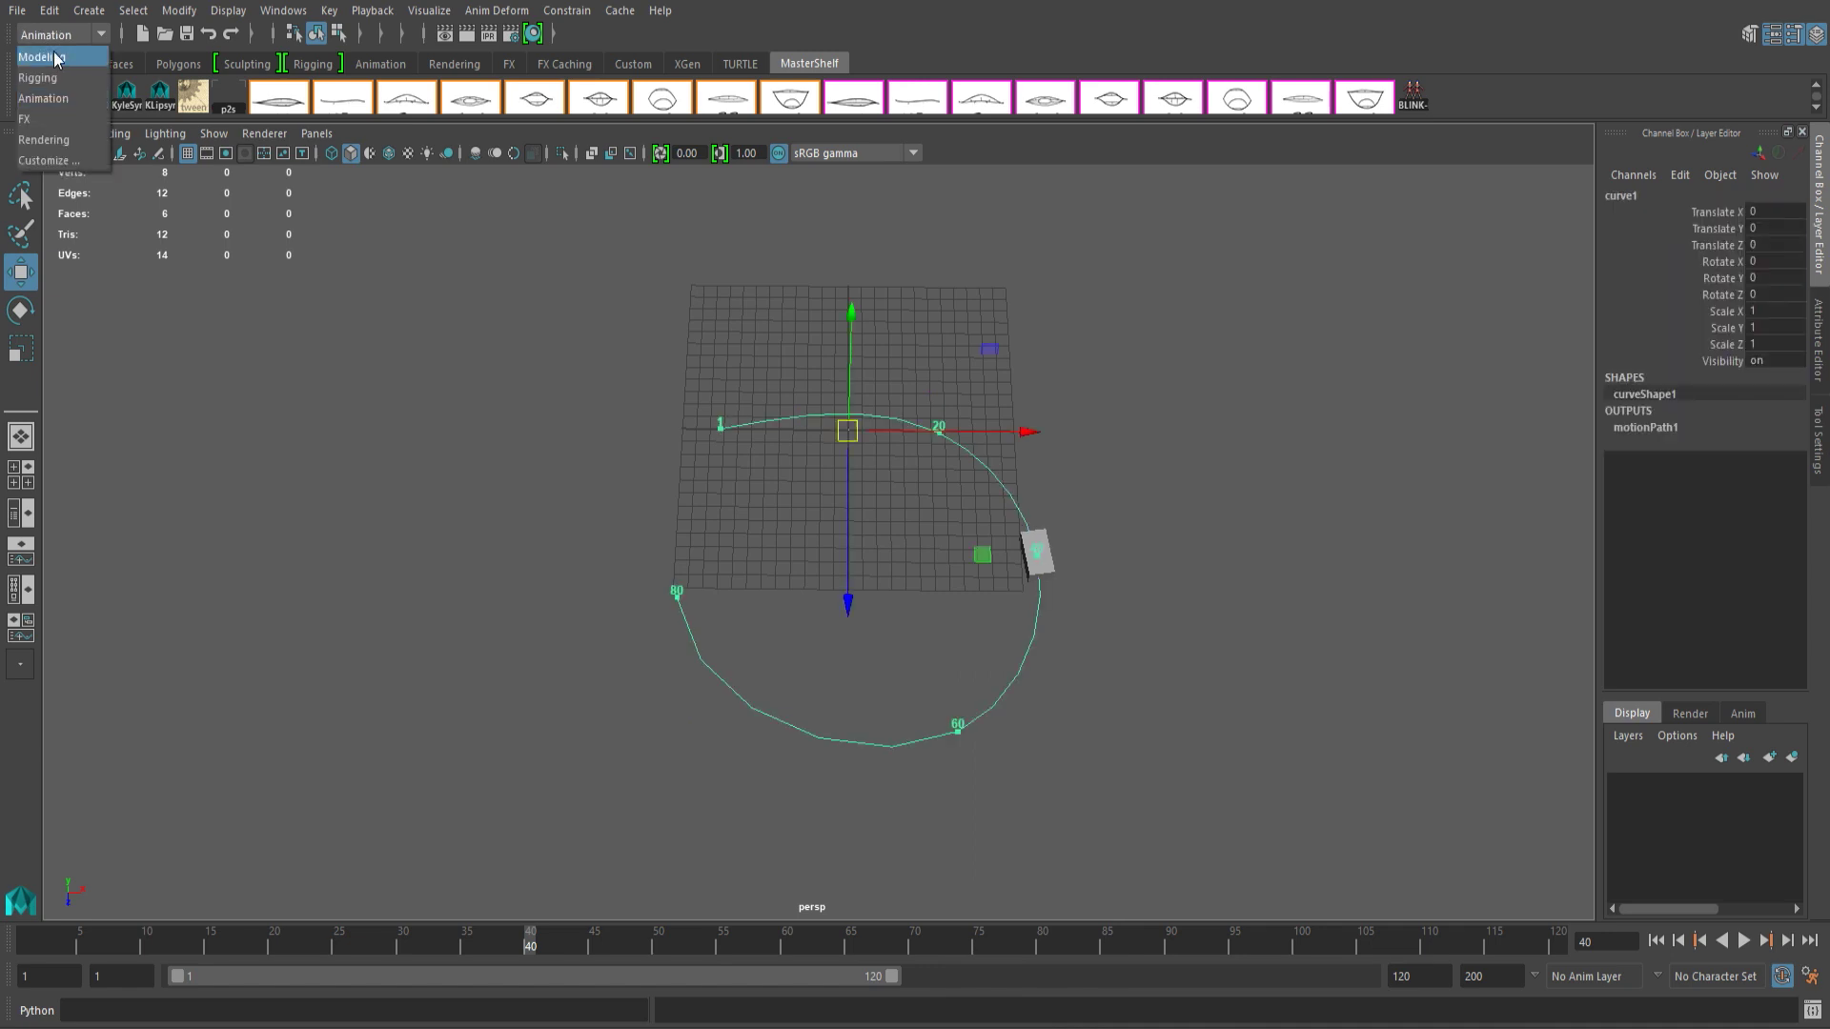
click(56, 59)
click(589, 10)
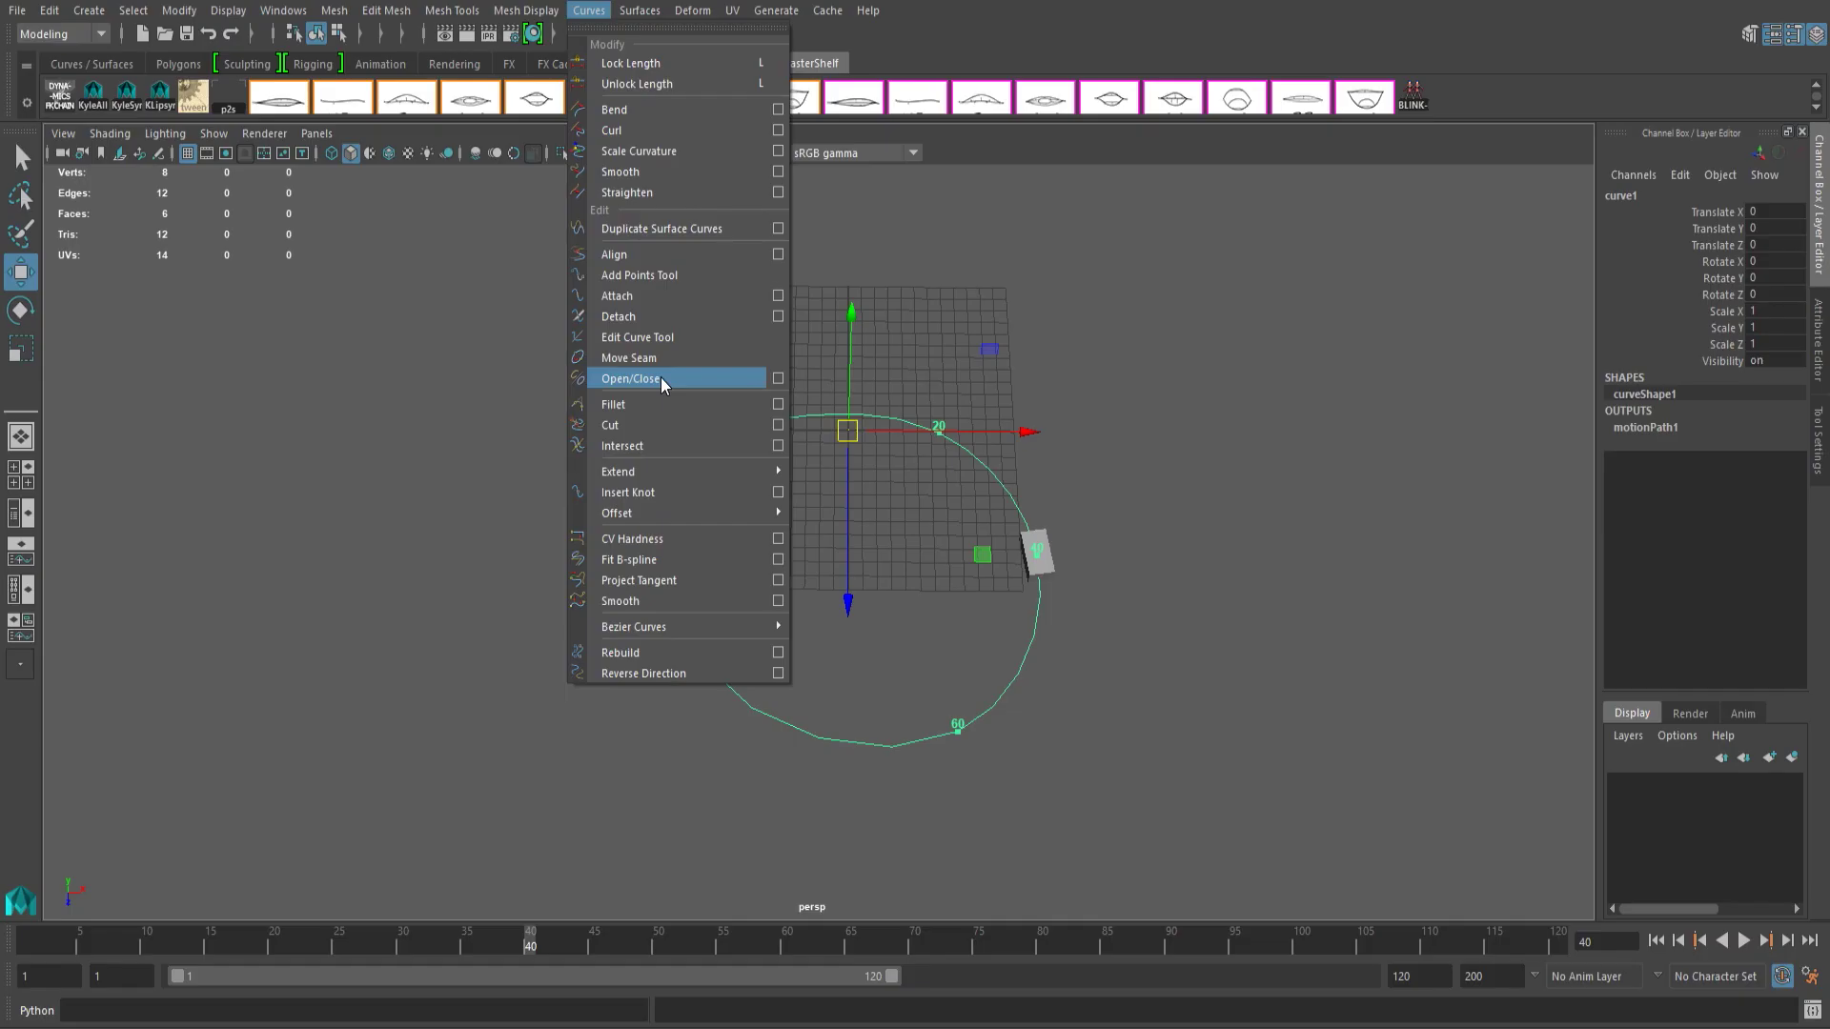
click(657, 904)
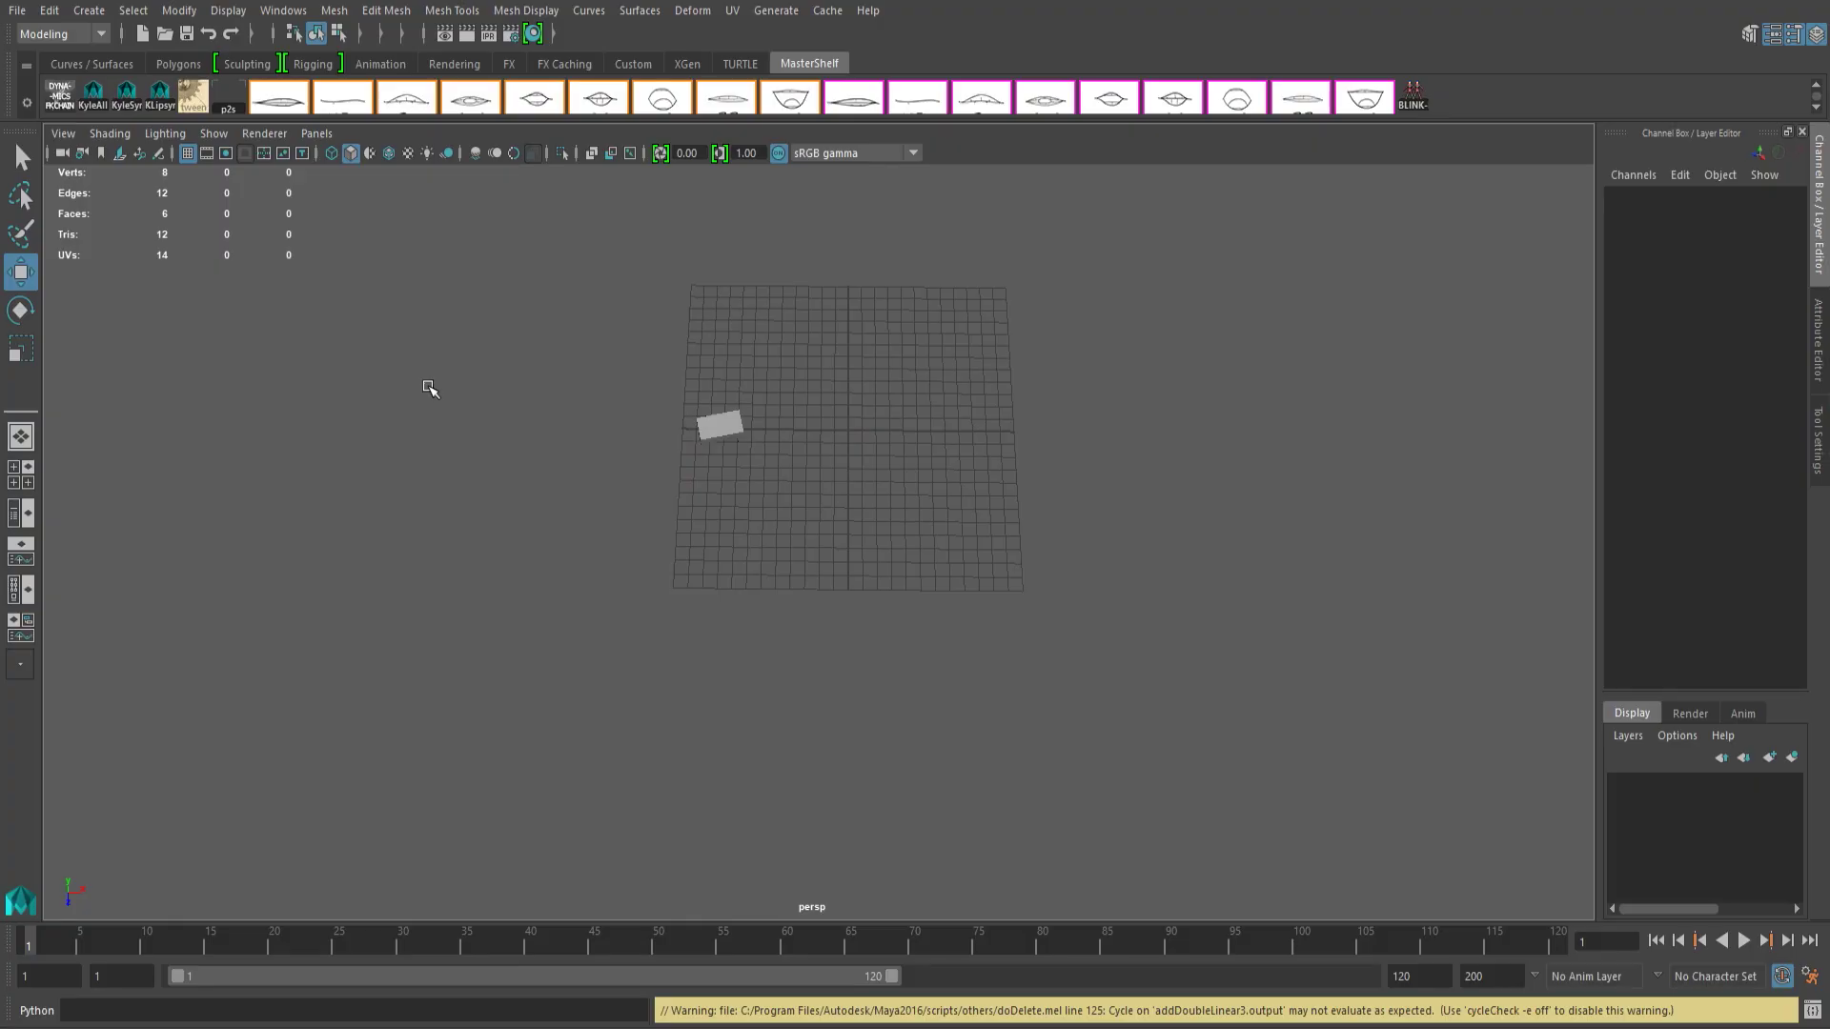
Change the workspace to a wide two-pane layout with the top view beside the perspective view.
click(14, 514)
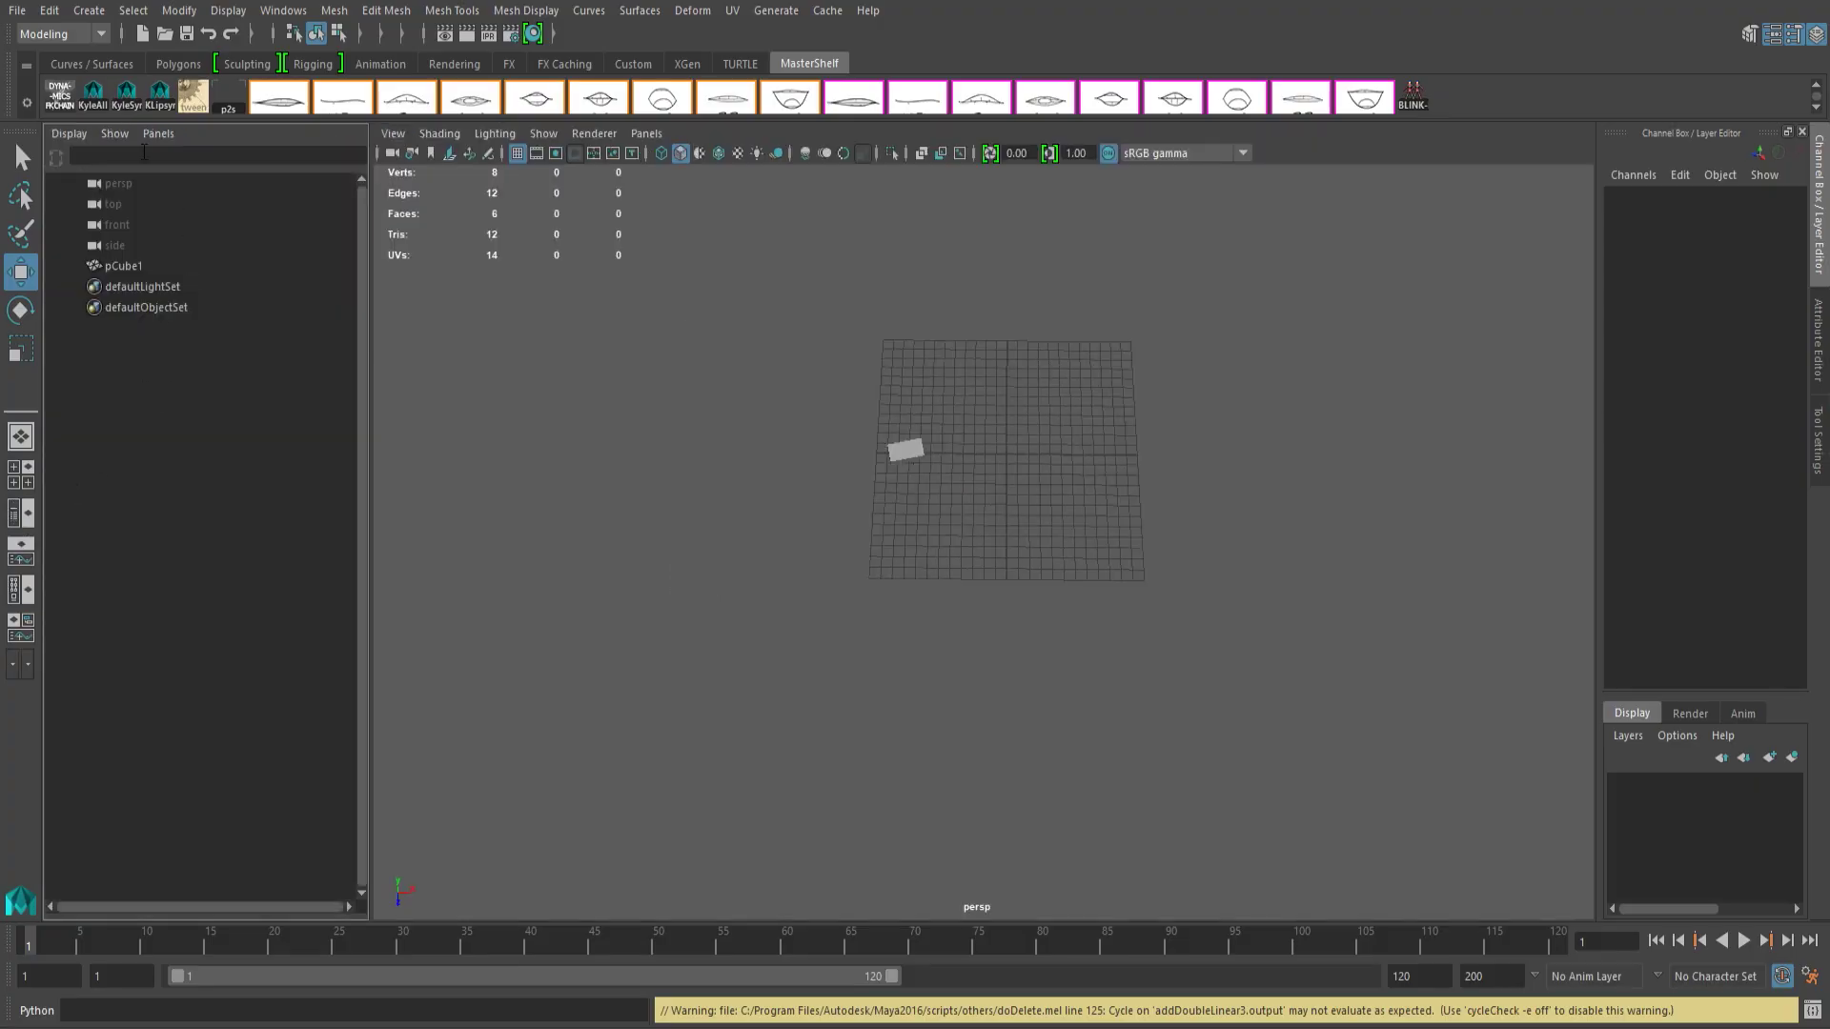
drag(369, 334, 637, 334)
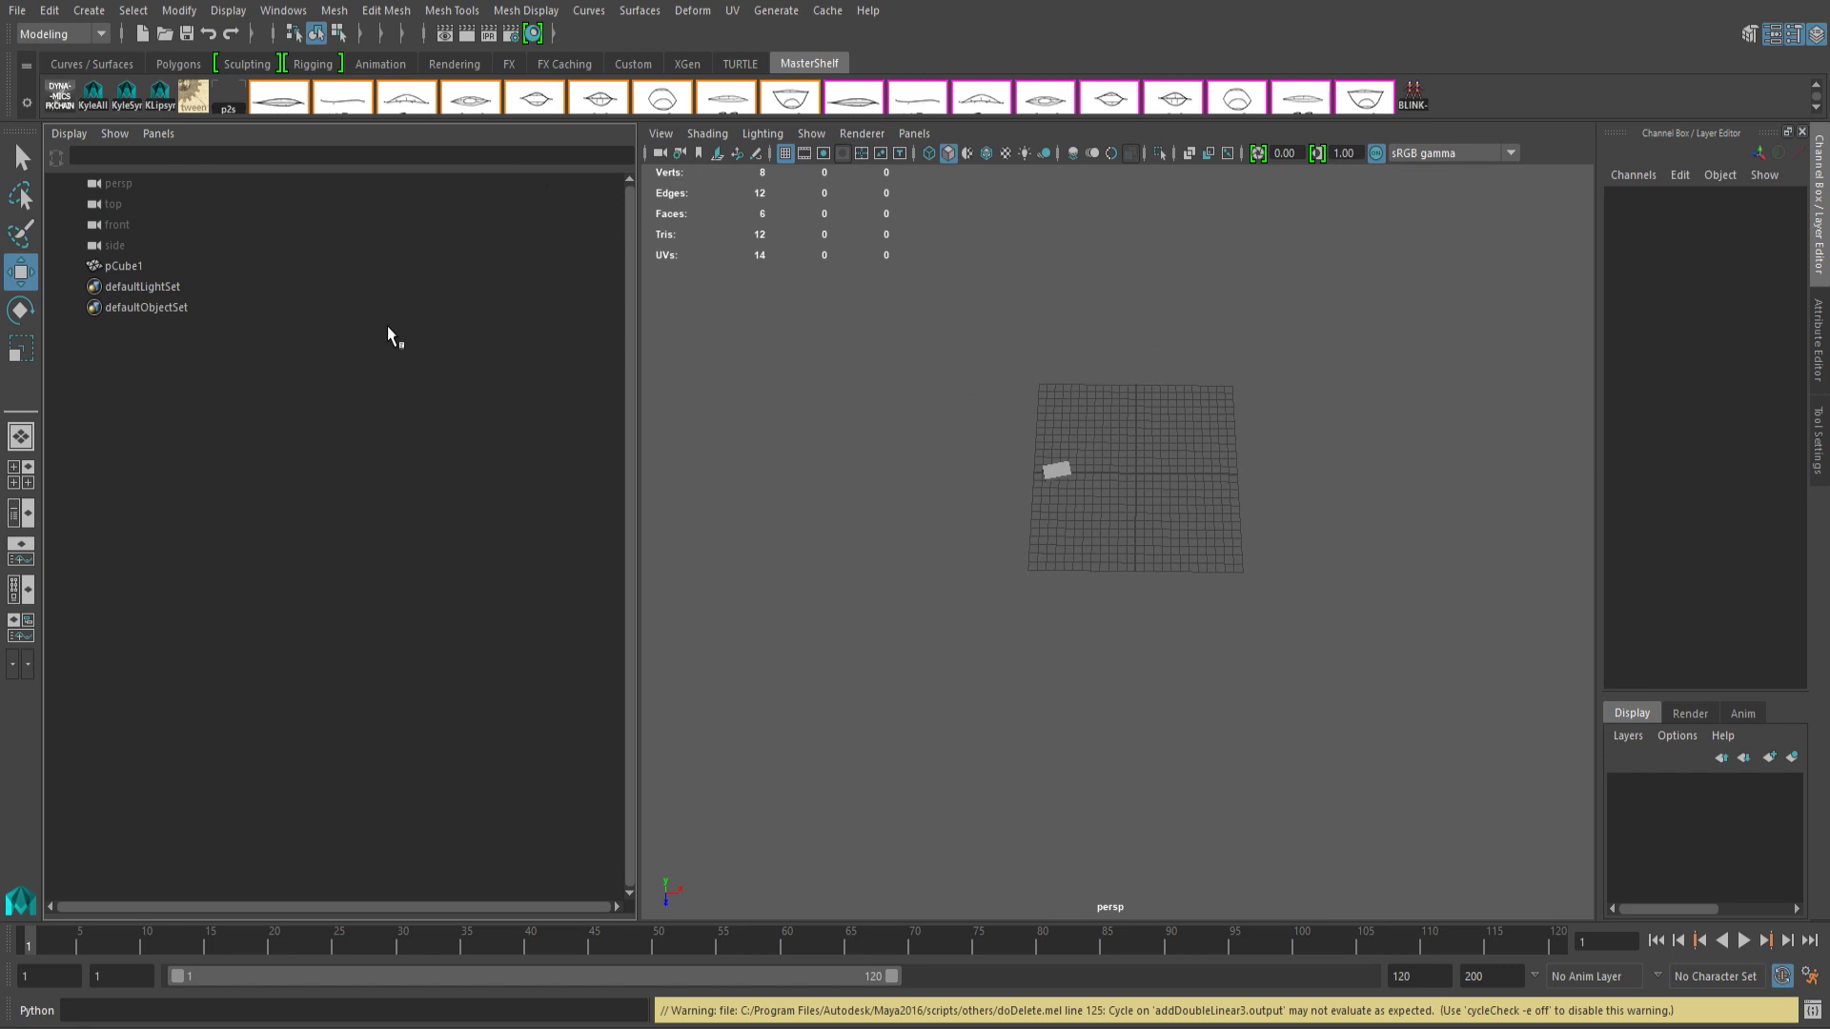
key(space)
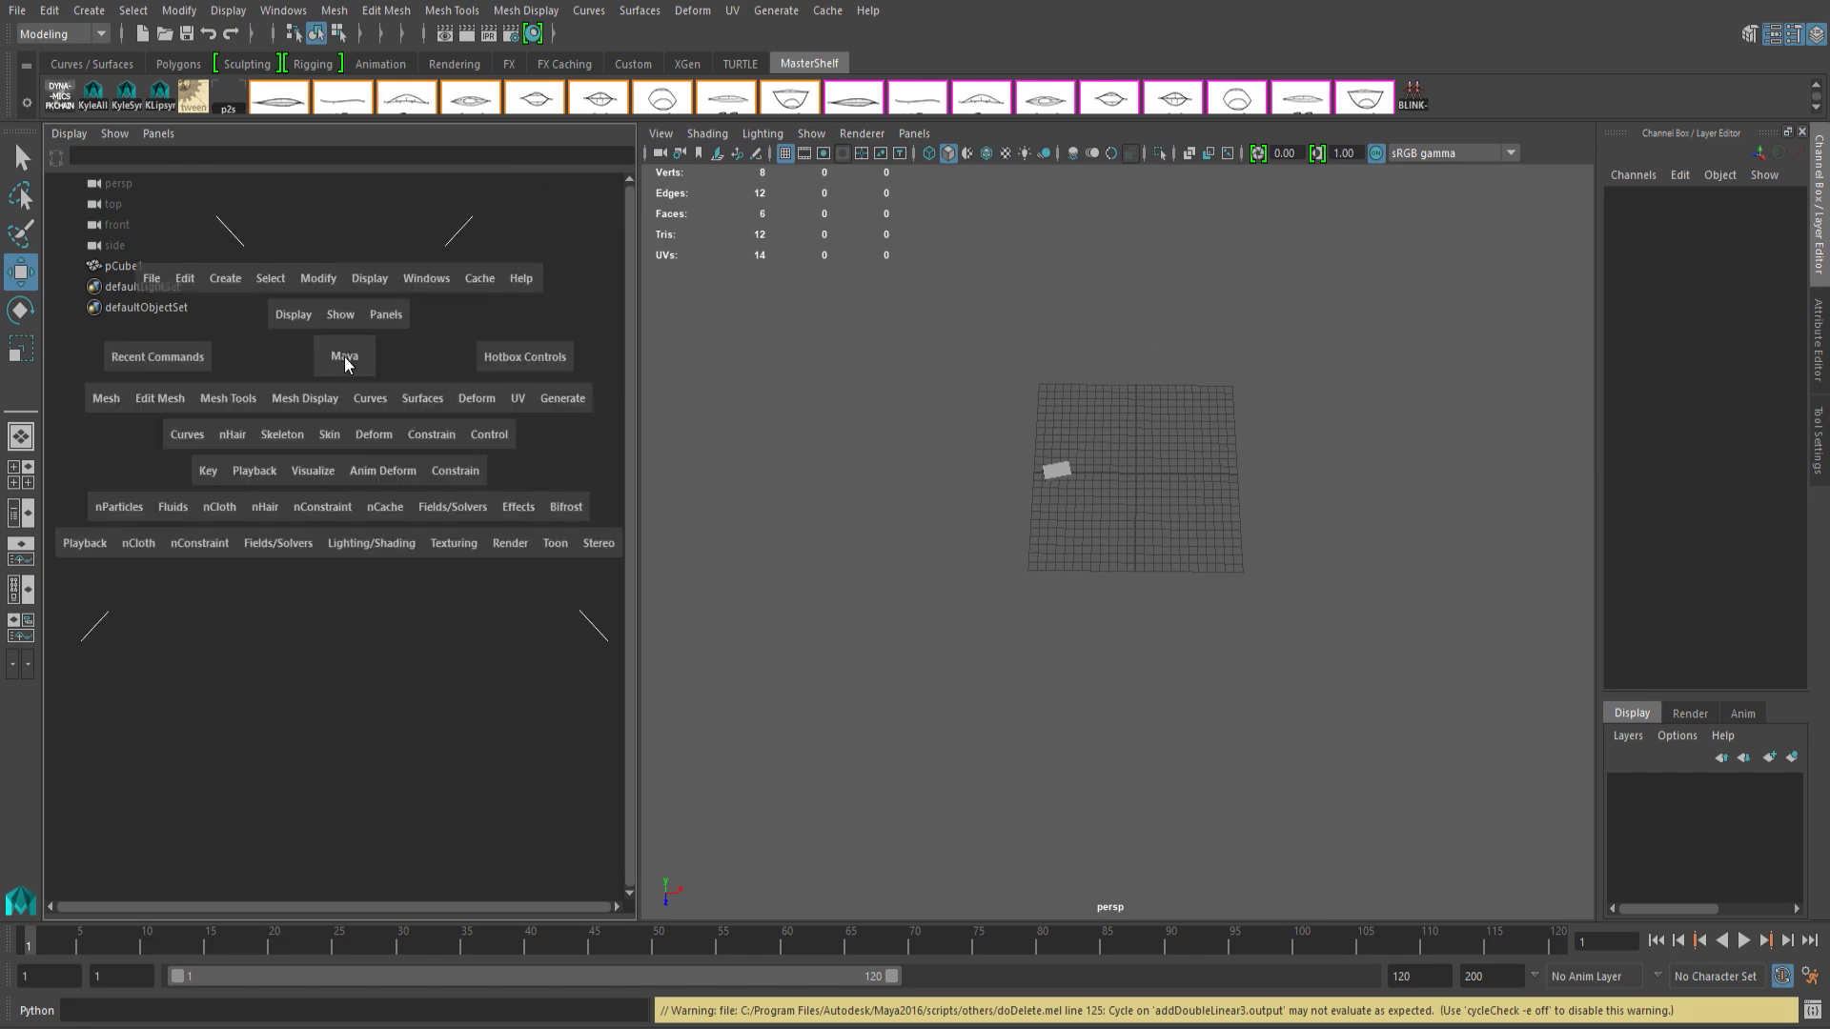
click(345, 356)
drag(345, 358, 278, 360)
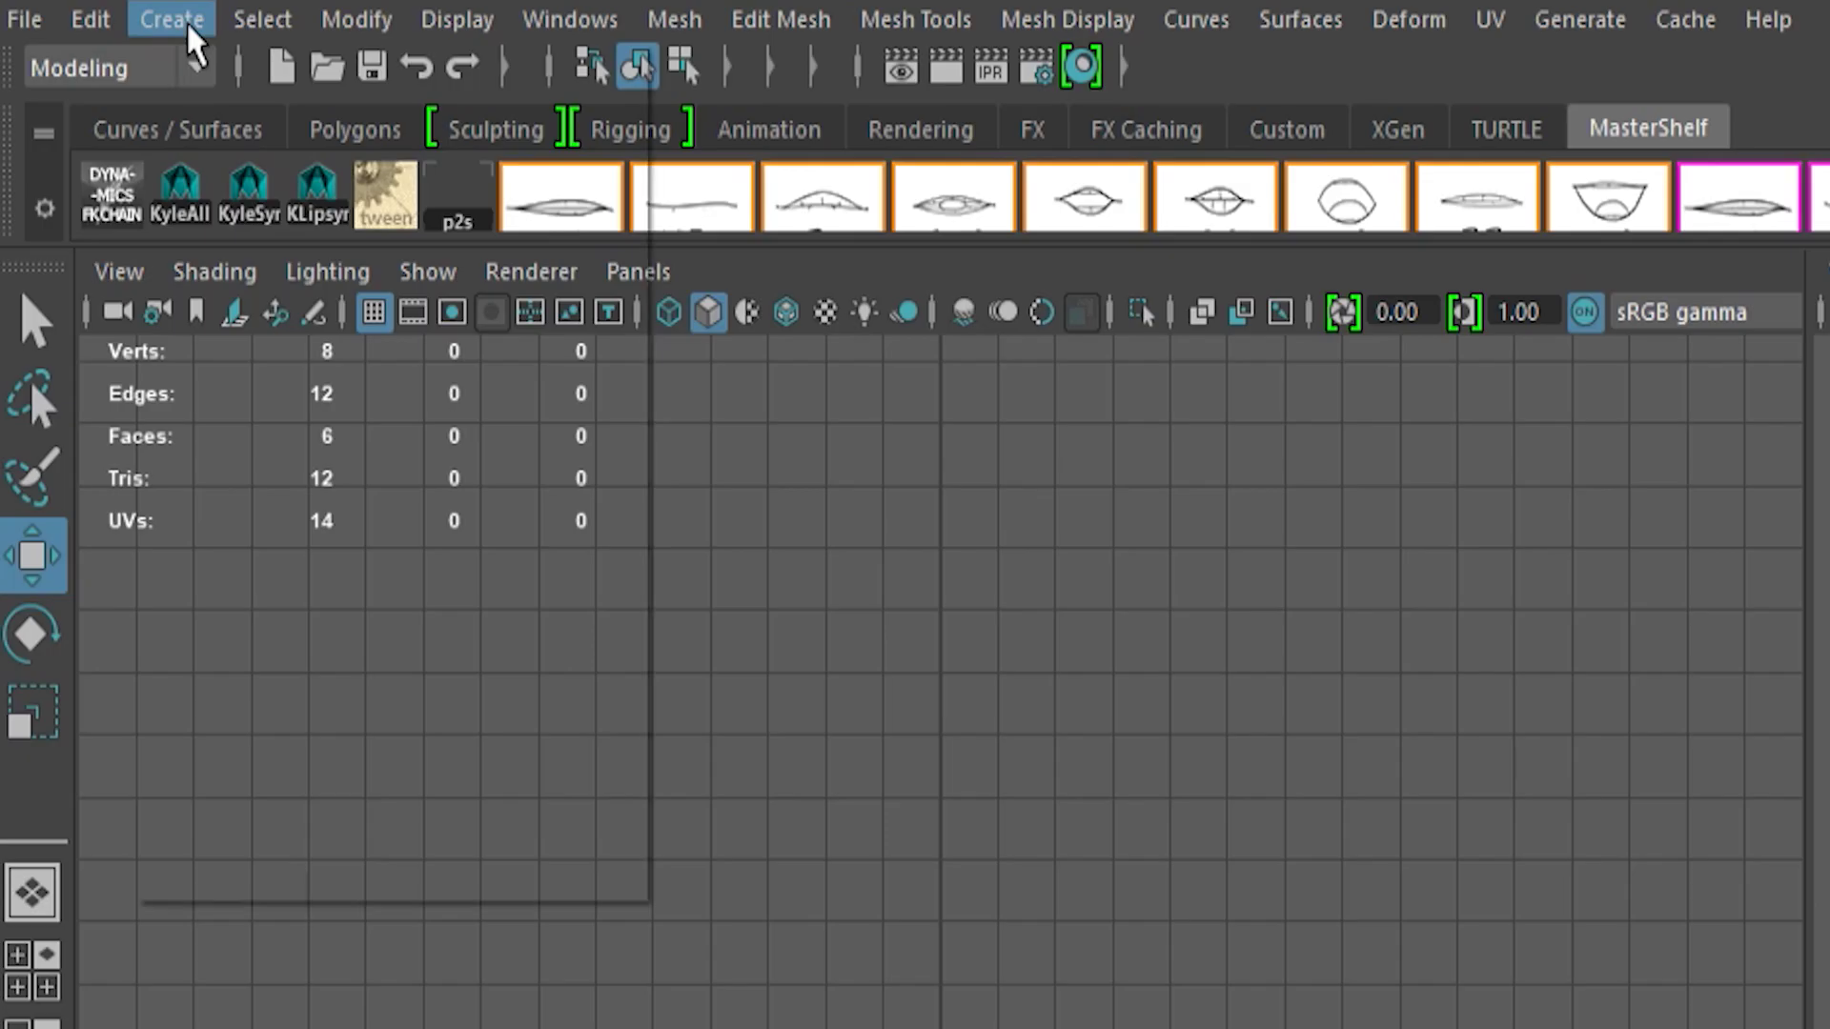
Draw a figure-eight curve in the top view with the CV Curve Tool, starting and ending beside the cube.
click(91, 13)
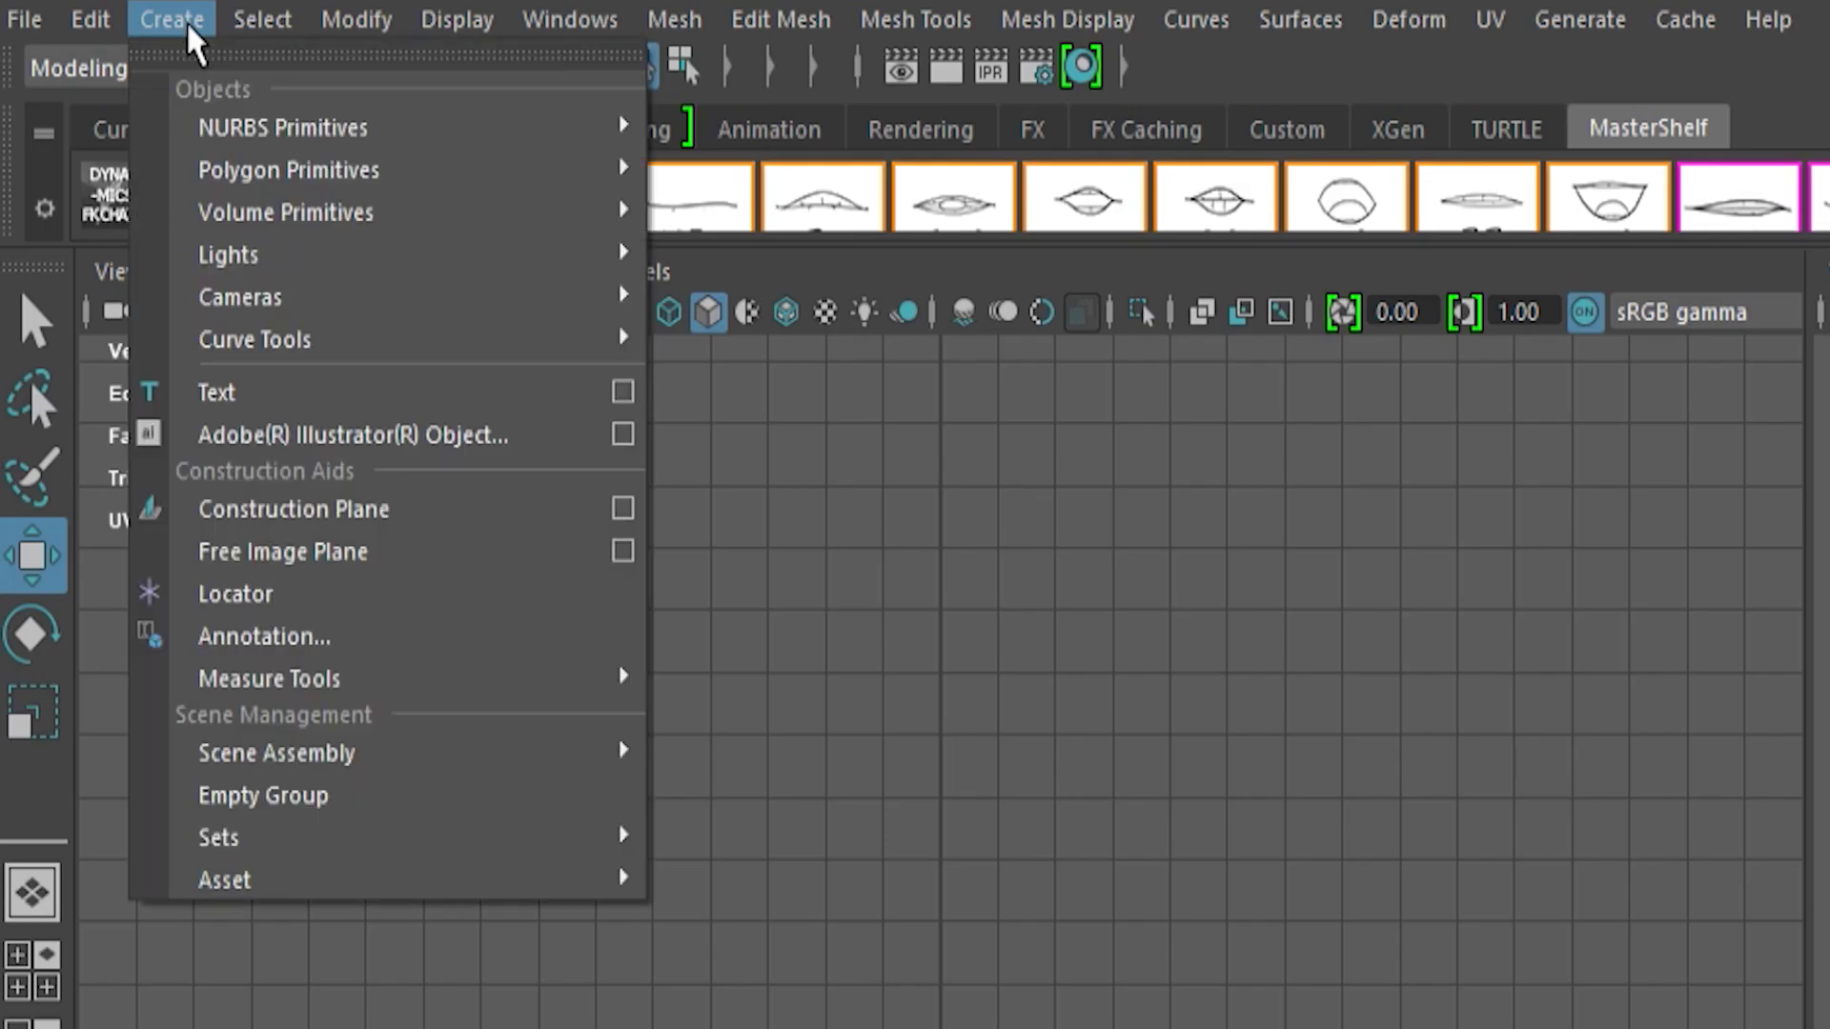
mouse_move(186, 174)
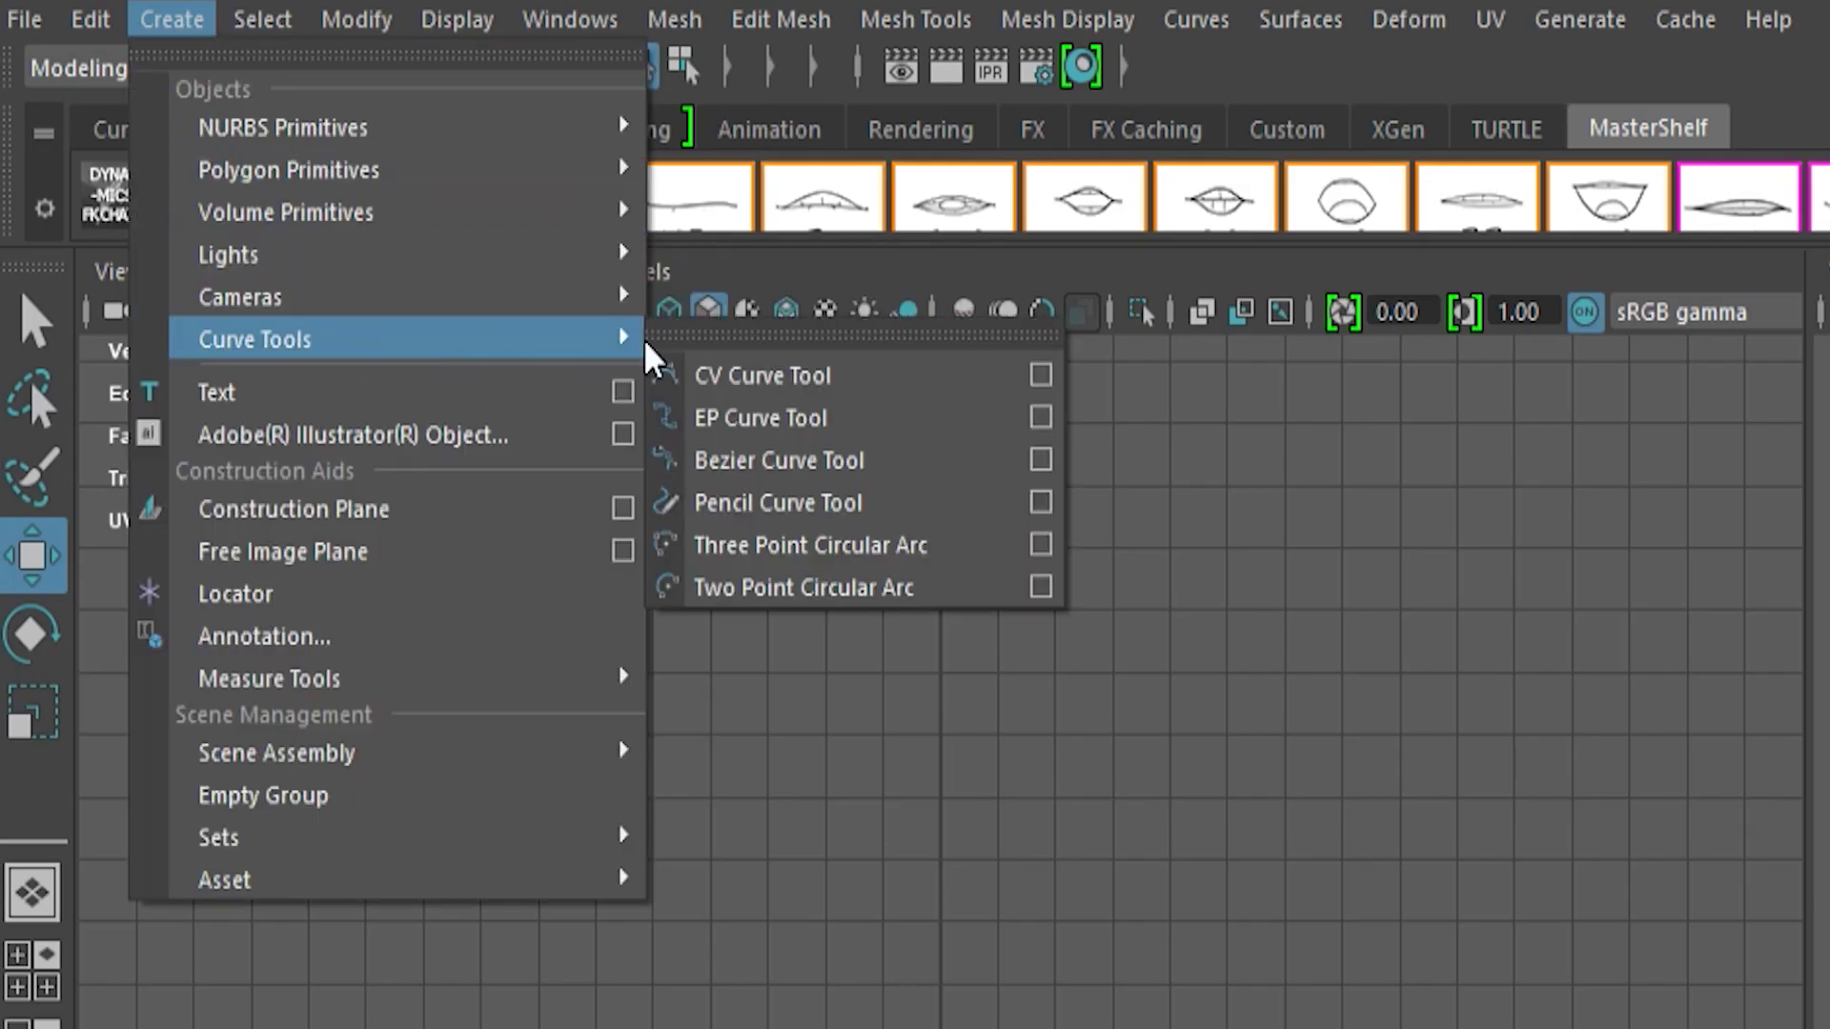
click(879, 378)
click(223, 458)
click(277, 319)
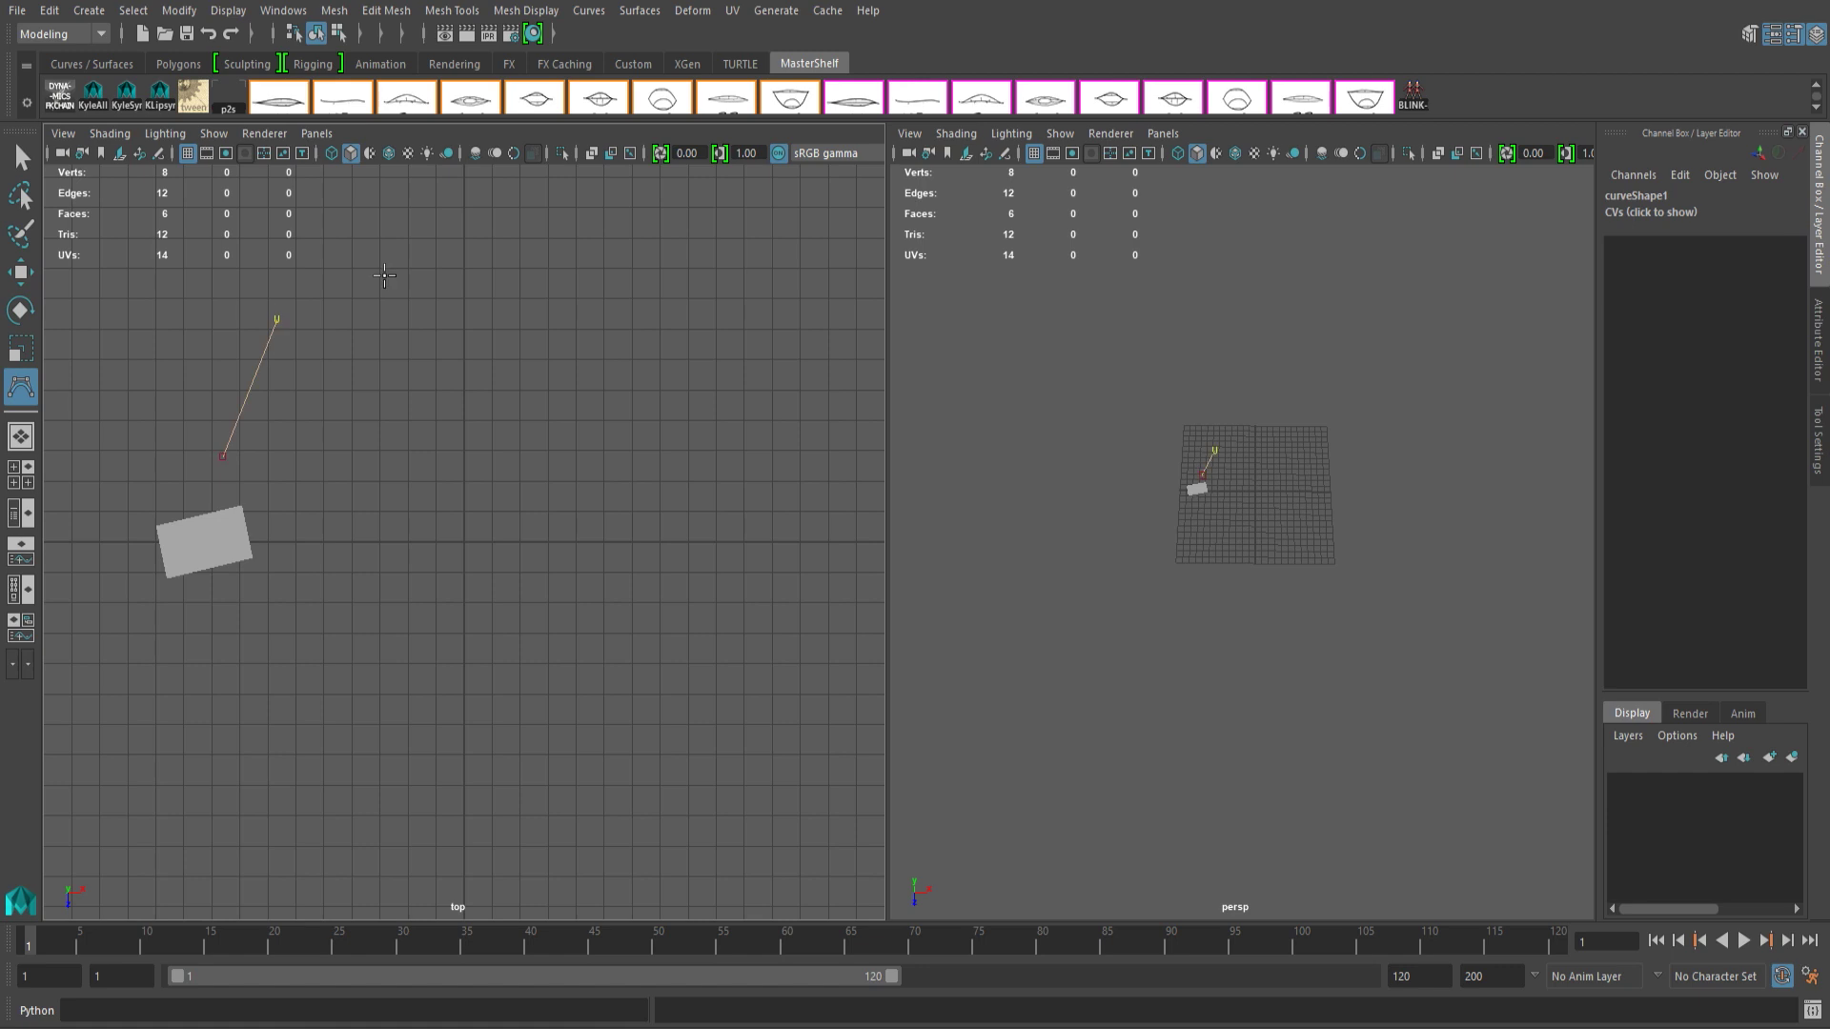
click(389, 276)
click(524, 285)
click(624, 341)
click(646, 436)
click(611, 527)
click(694, 874)
click(759, 704)
click(715, 625)
click(572, 621)
click(406, 599)
click(272, 596)
click(216, 529)
key(Return)
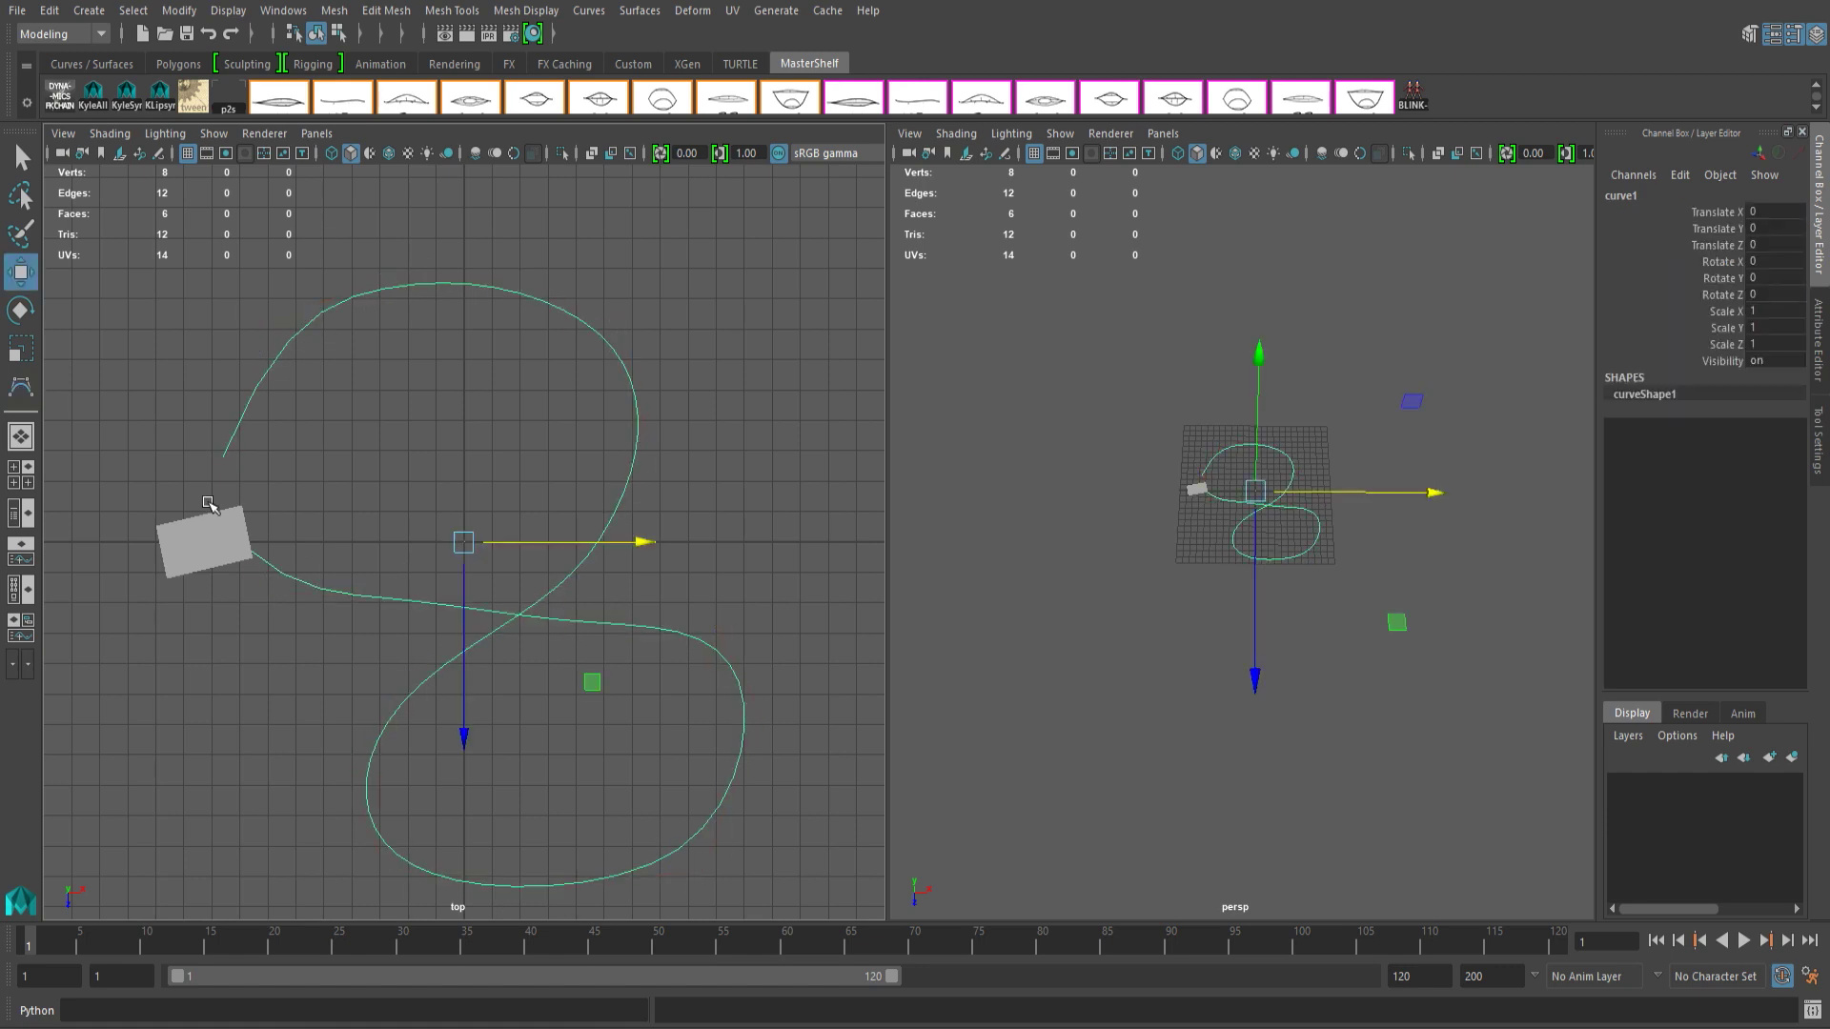
Close the figure-eight curve with Open/Close and move control vertices of its upper loop to smooth the join near the cube.
click(588, 11)
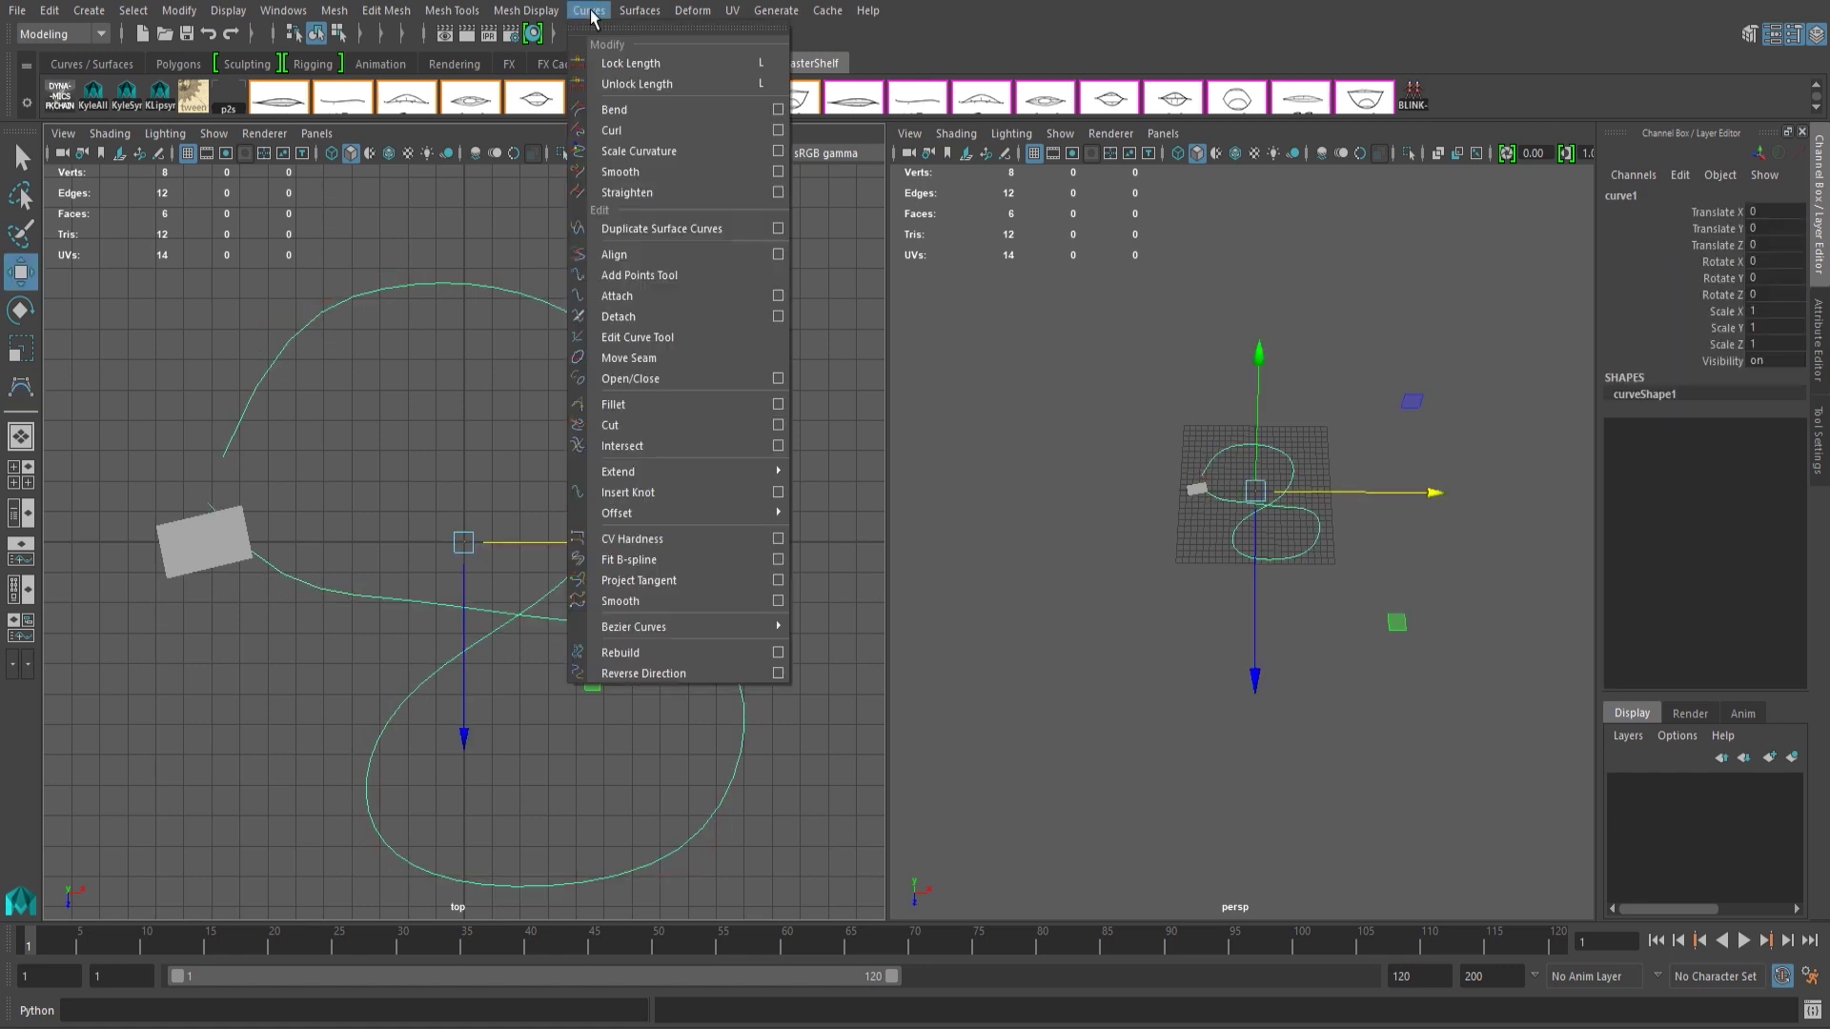
click(630, 380)
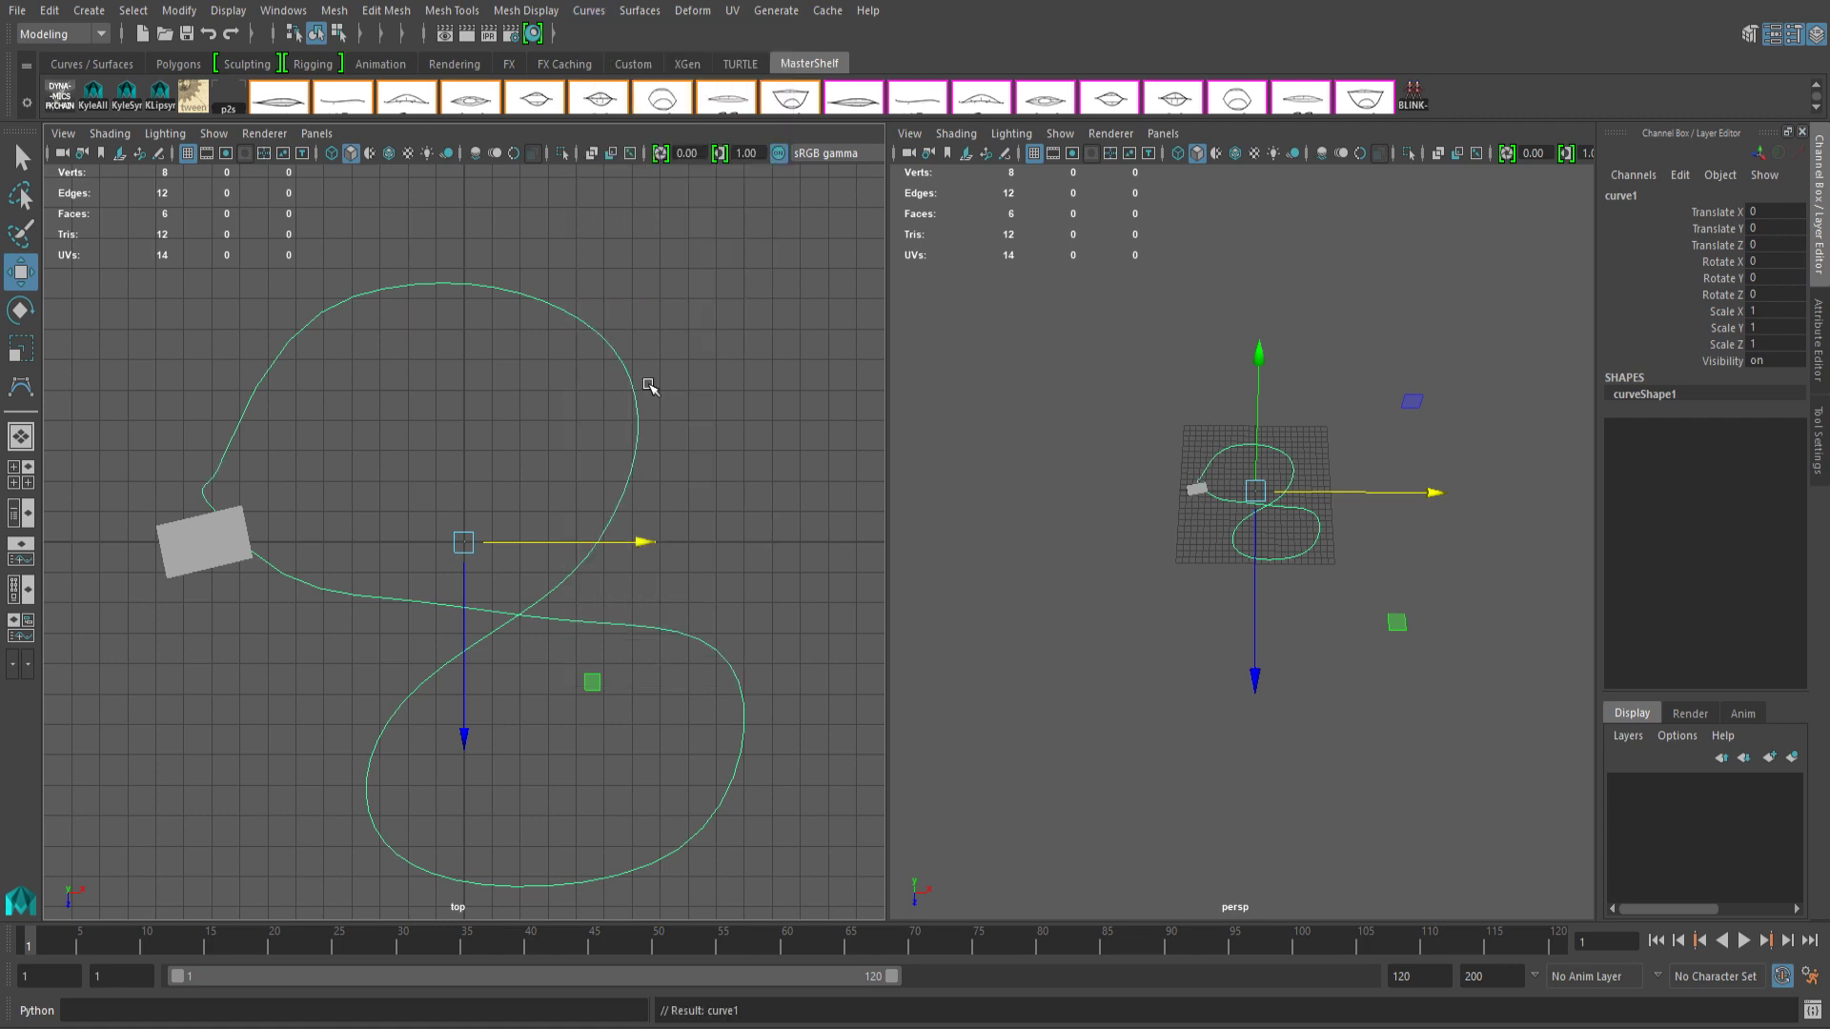
right_drag(645, 385, 563, 391)
click(198, 489)
drag(198, 489, 217, 479)
click(276, 322)
drag(277, 322, 236, 323)
click(391, 598)
drag(392, 598, 395, 624)
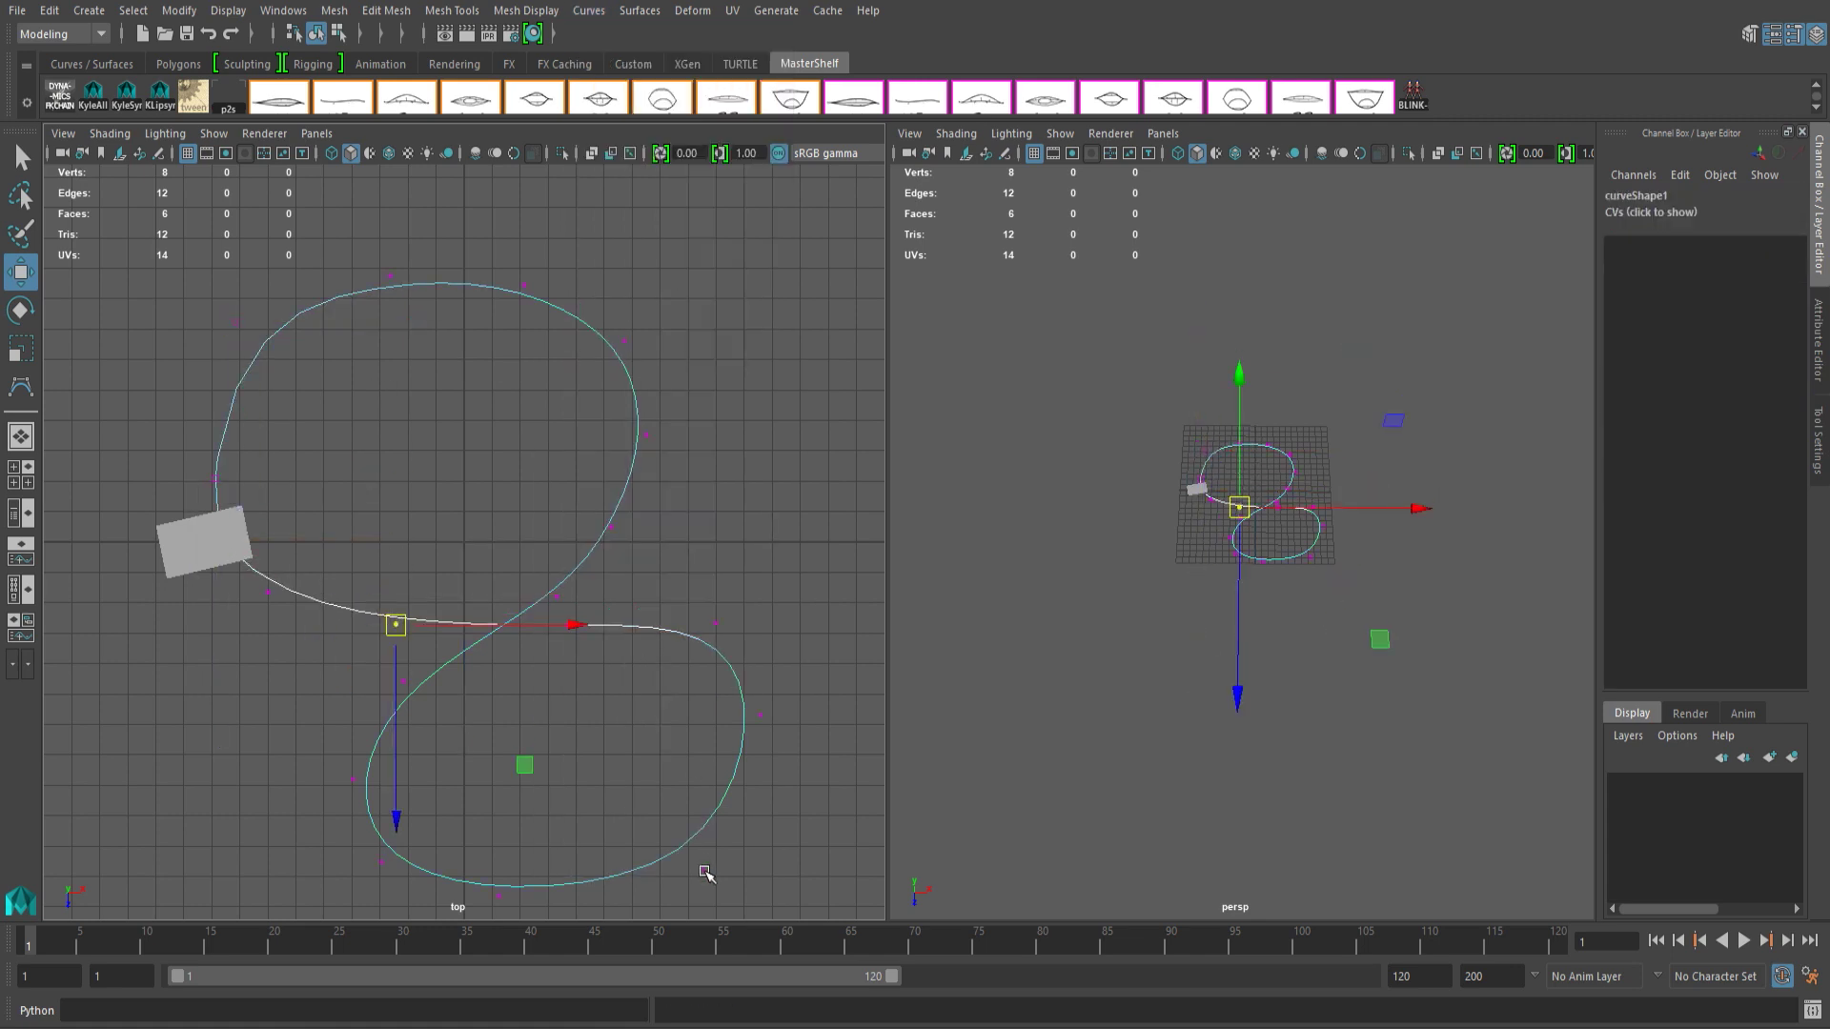
Adjust the control vertices of the lower loop and the crossing to make the figure-eight rounder, and deselect the curve.
alt+middle_drag(705, 872, 774, 723)
scroll(773, 723, down, 2)
click(551, 711)
drag(551, 711, 554, 754)
drag(719, 690, 751, 718)
drag(763, 562, 780, 580)
drag(729, 488, 702, 494)
click(430, 617)
drag(430, 616, 445, 599)
click(1523, 654)
Set the playback range to frames 20–80 and attach the cube to the closed curve as a motion path using the Time Slider range.
drag(891, 976, 653, 1025)
drag(181, 977, 294, 980)
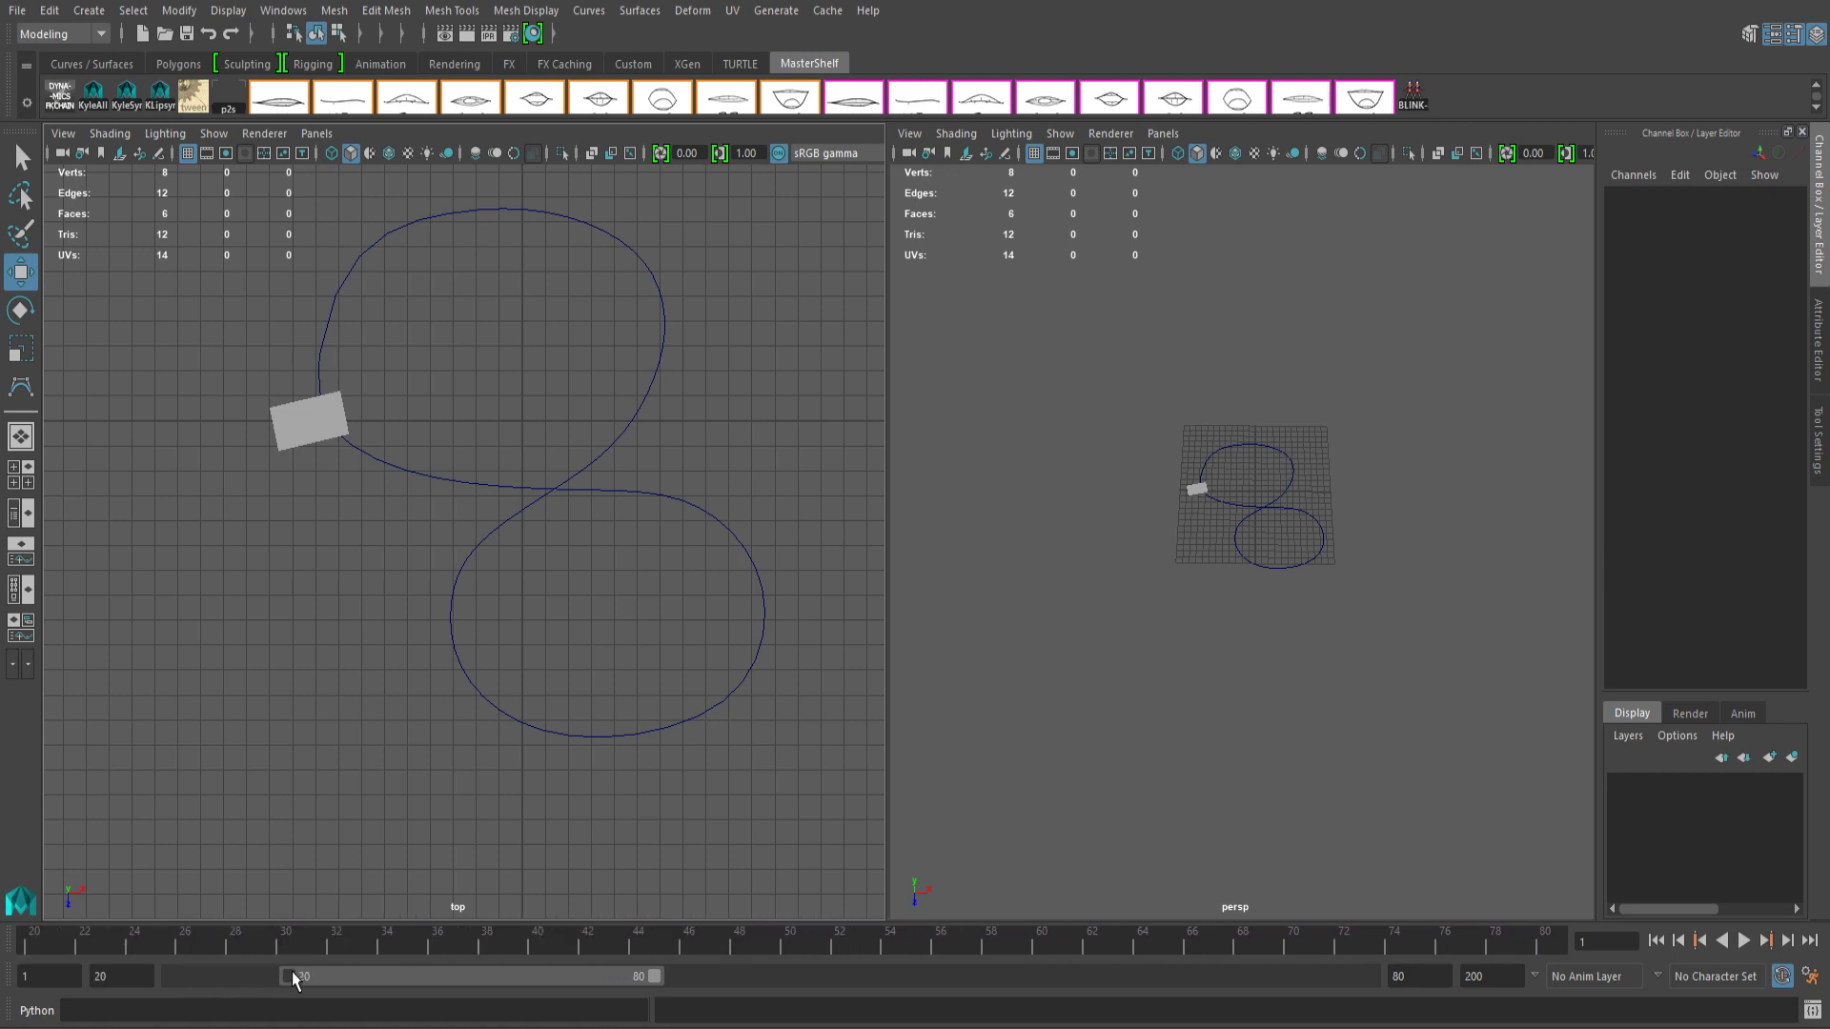
click(308, 428)
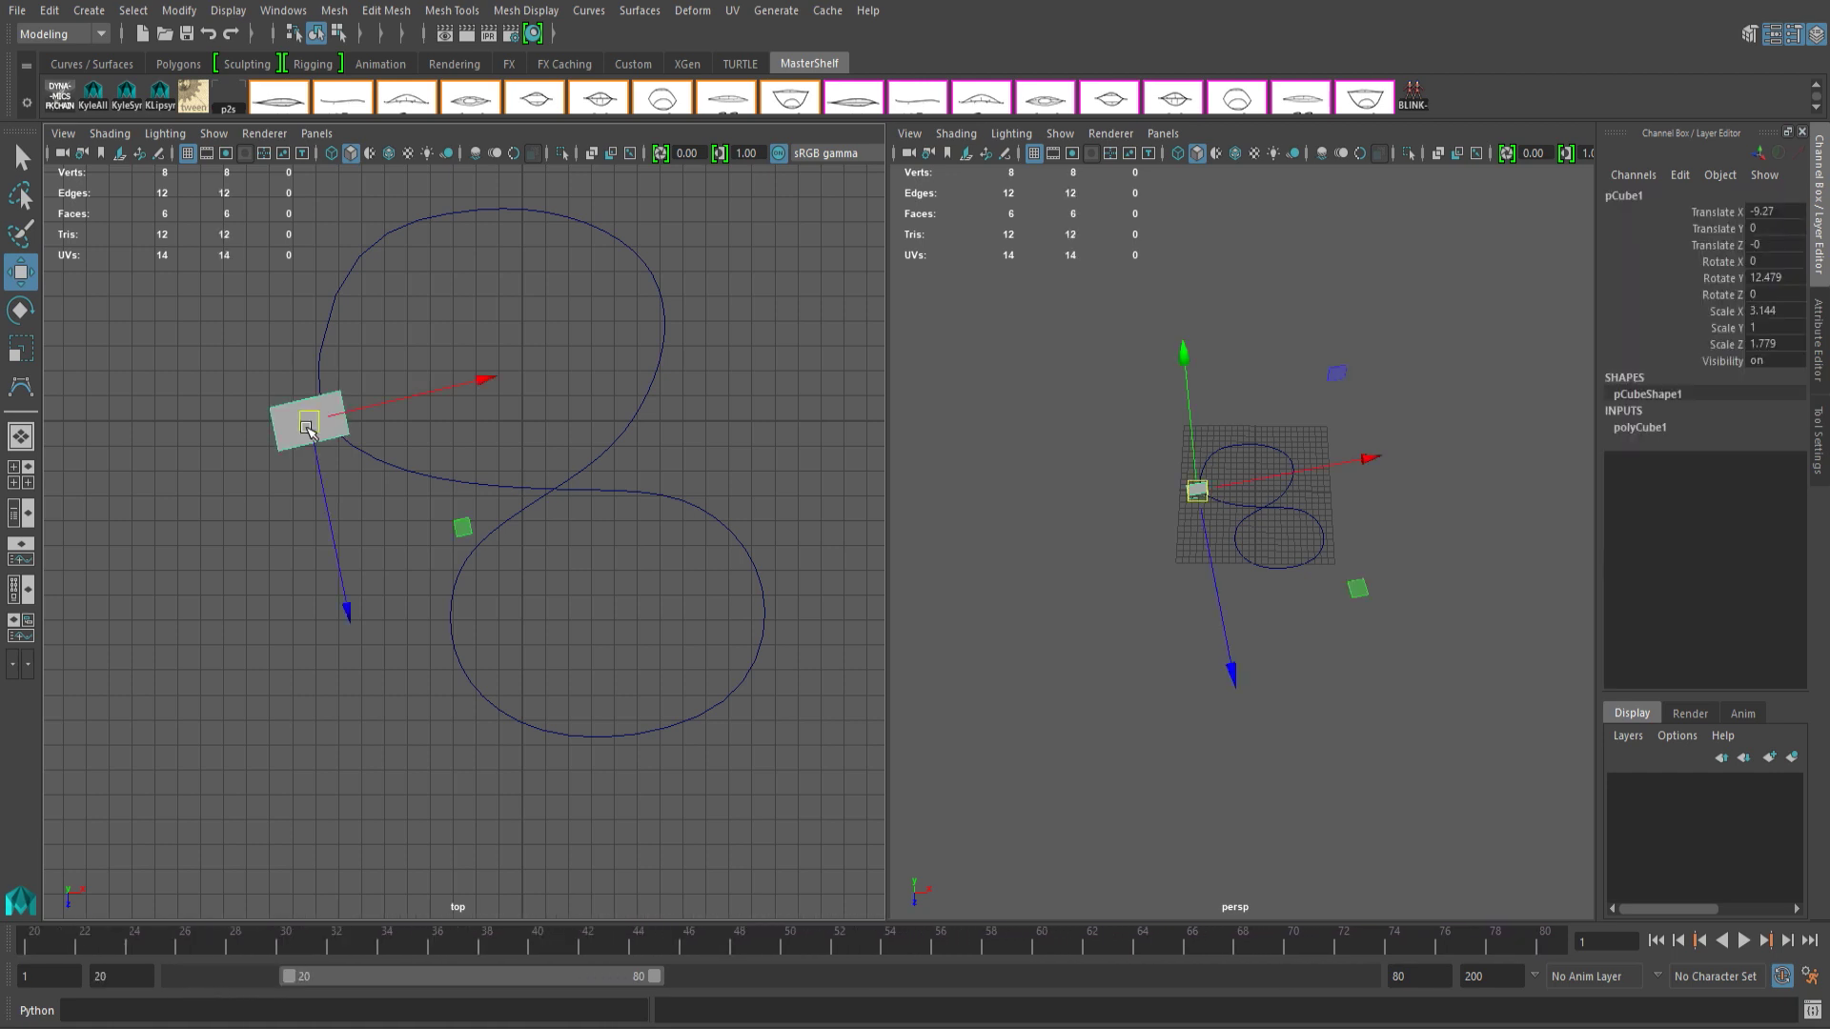
click(407, 477)
click(59, 33)
click(59, 98)
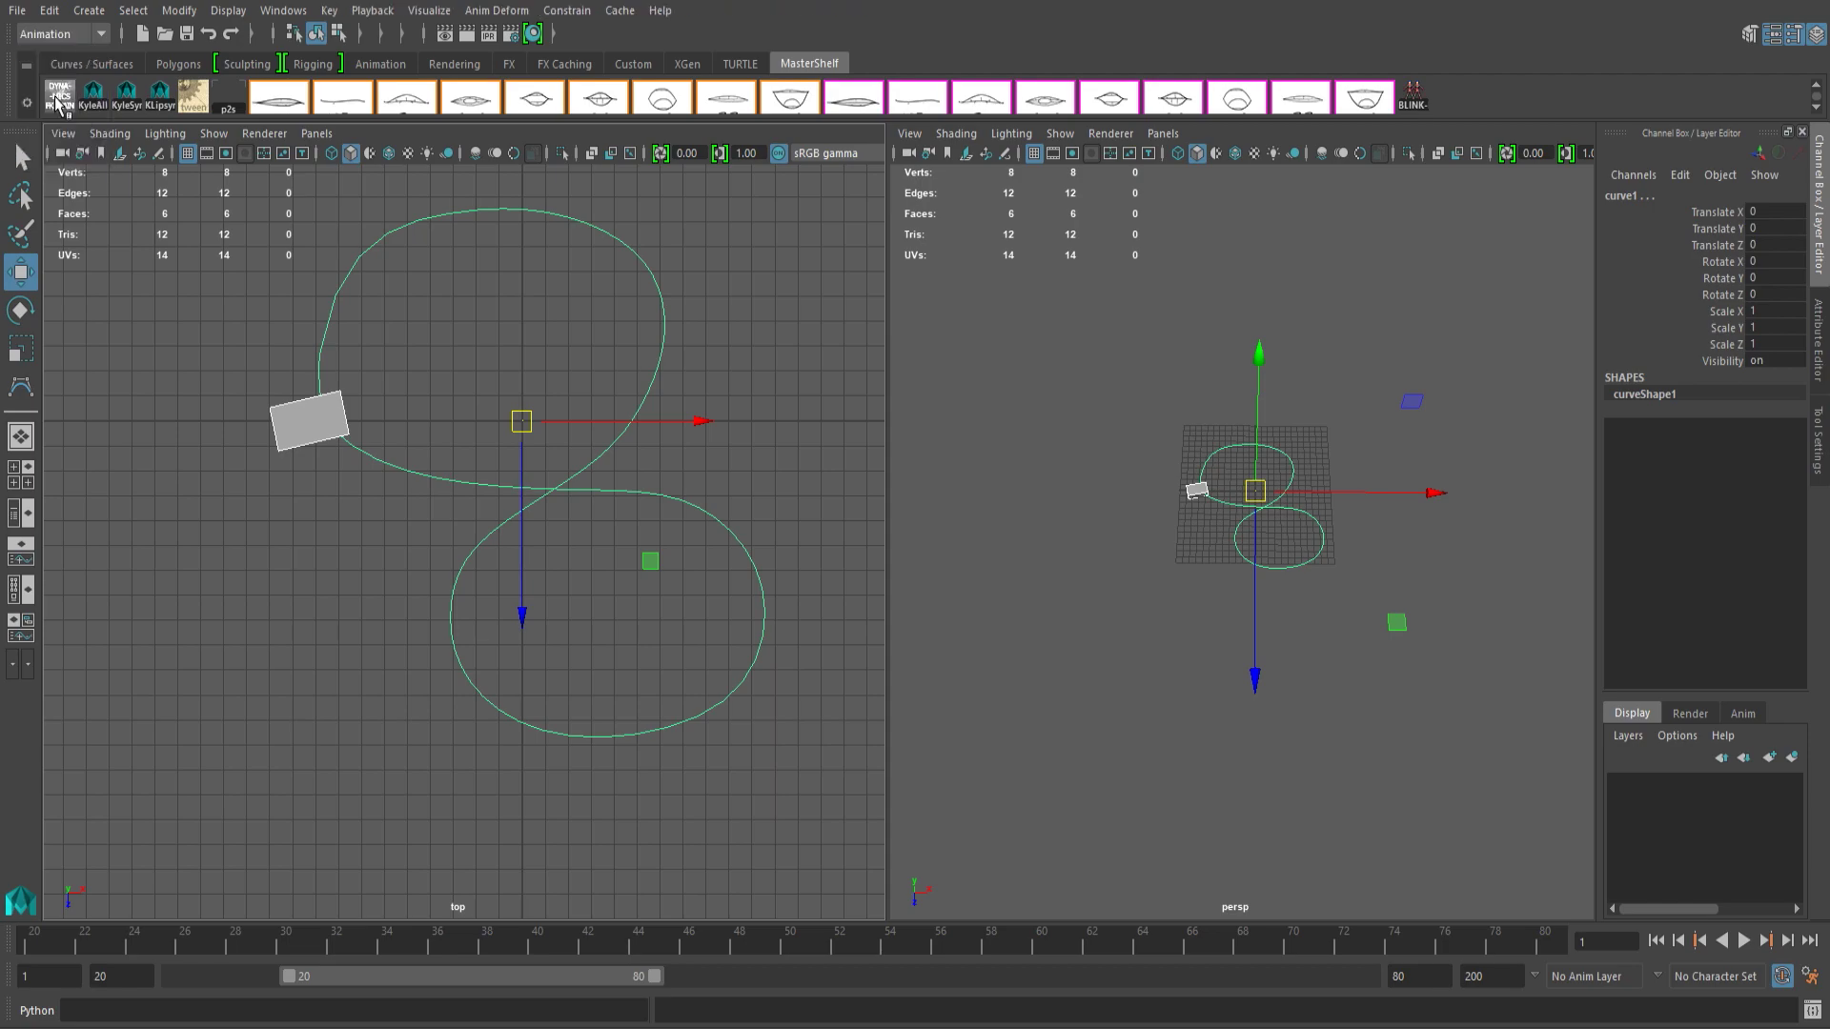
click(583, 12)
mouse_move(686, 203)
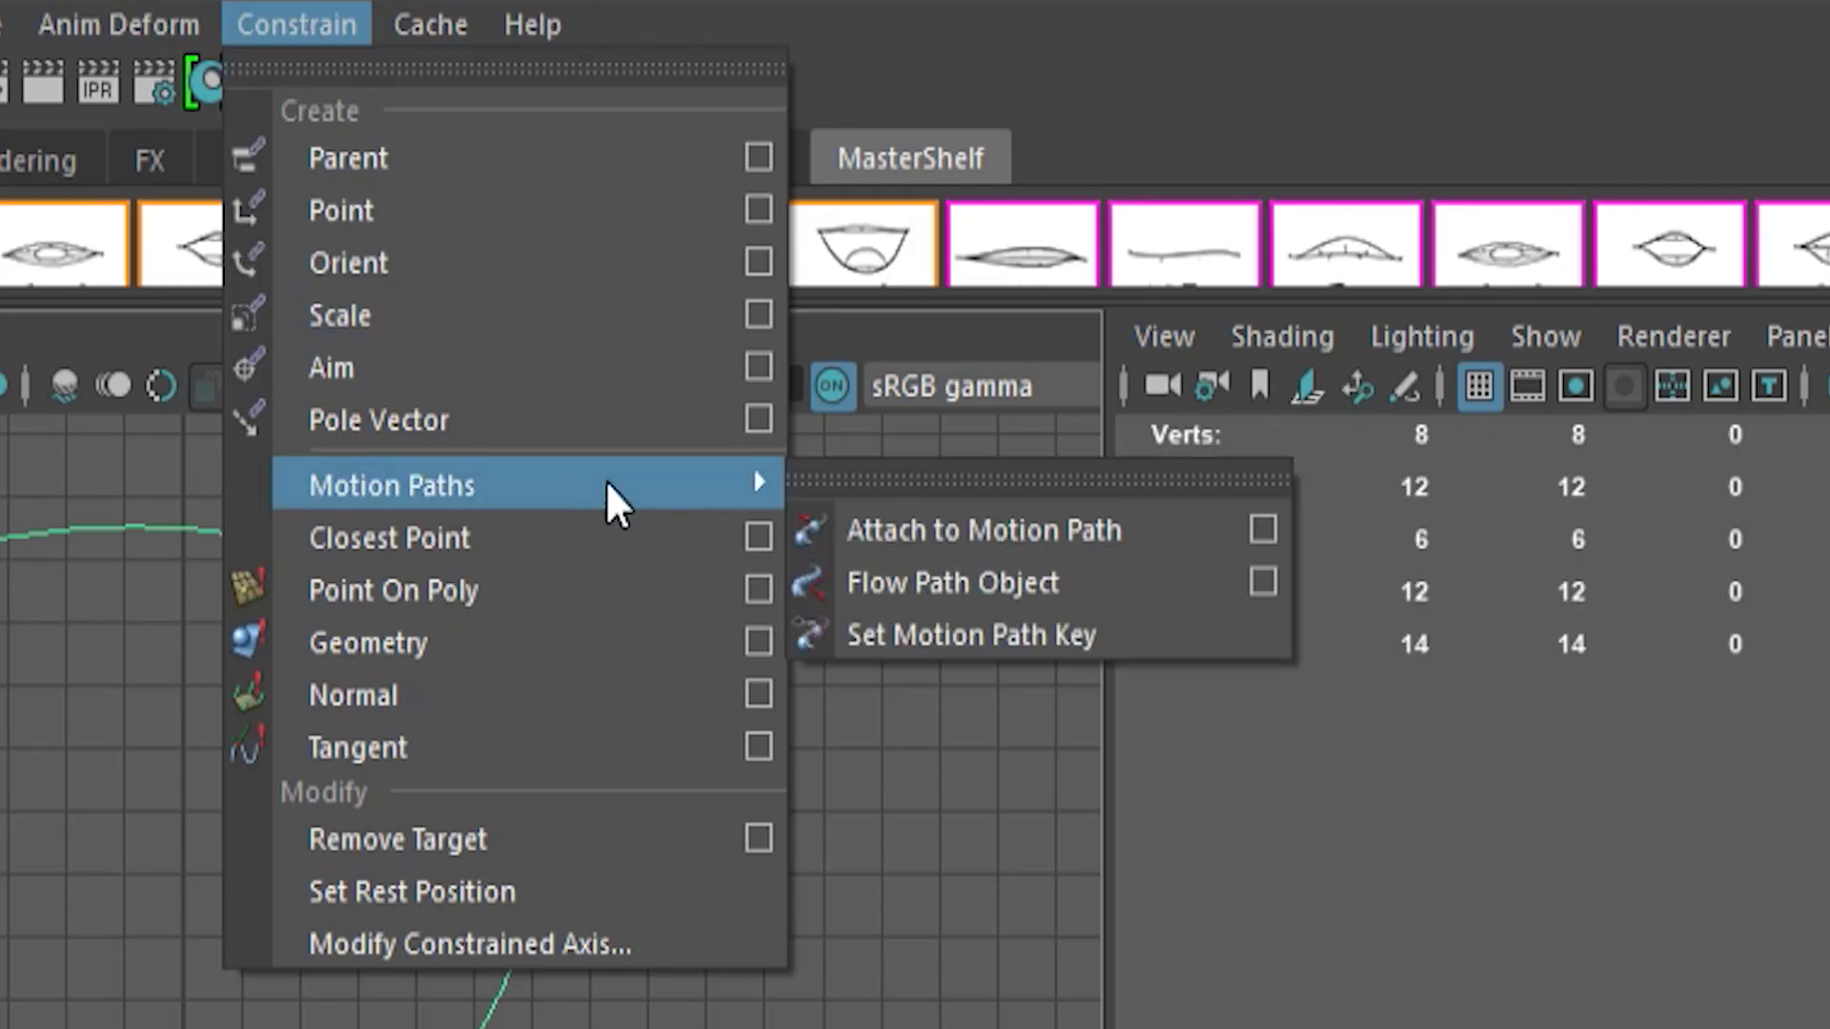
click(1262, 530)
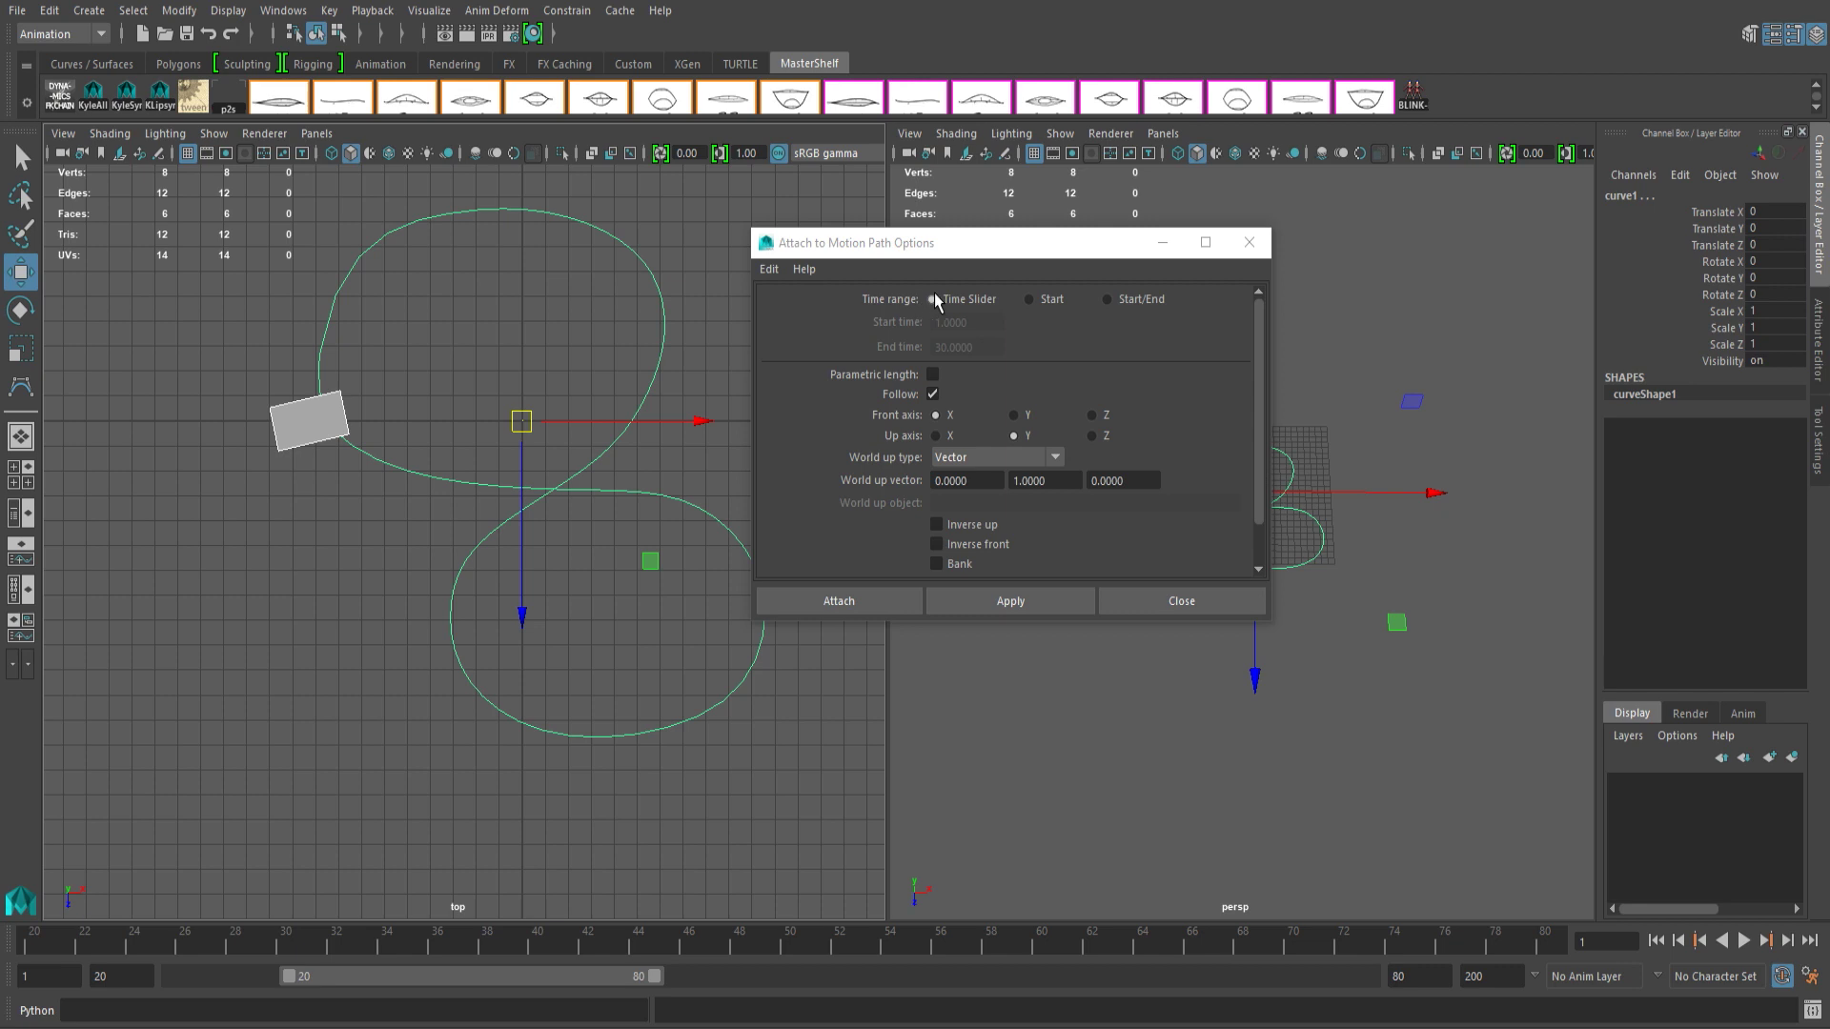
click(998, 600)
click(1182, 600)
Play the animation to check the cube's travel along the curve, stop it, and return to frame 20.
click(1744, 941)
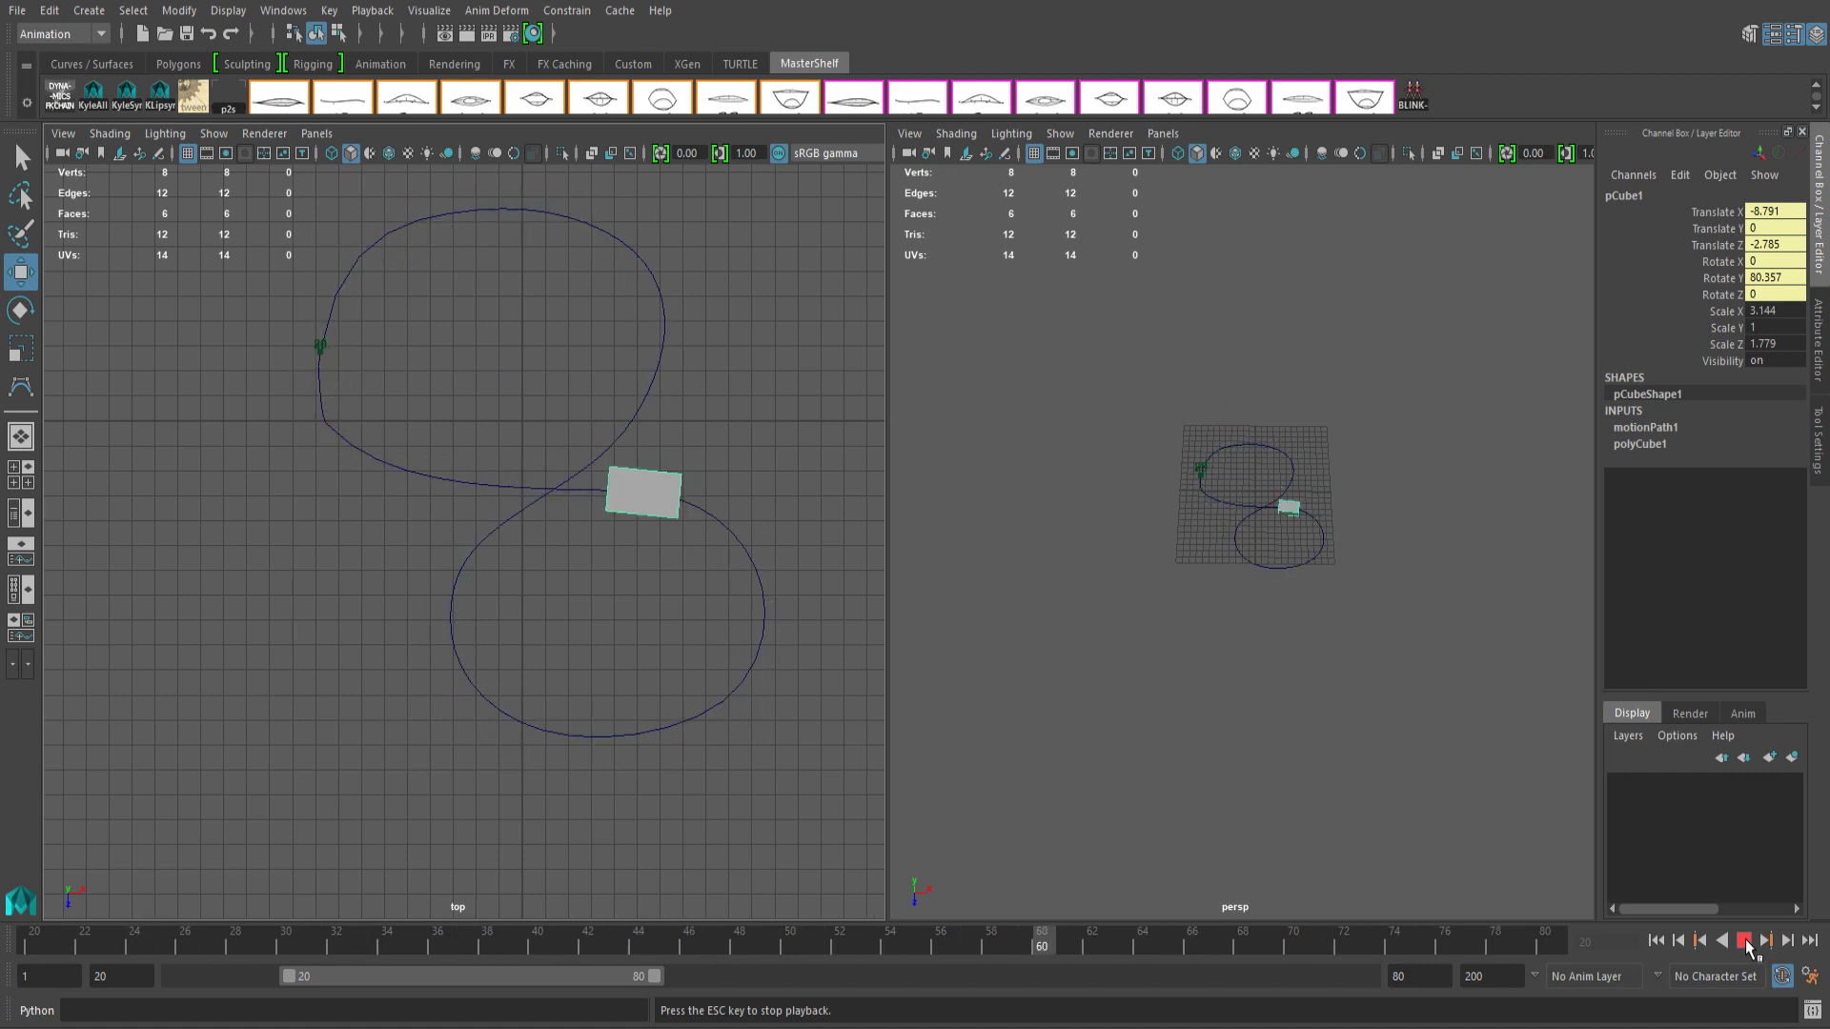
click(1744, 941)
click(35, 946)
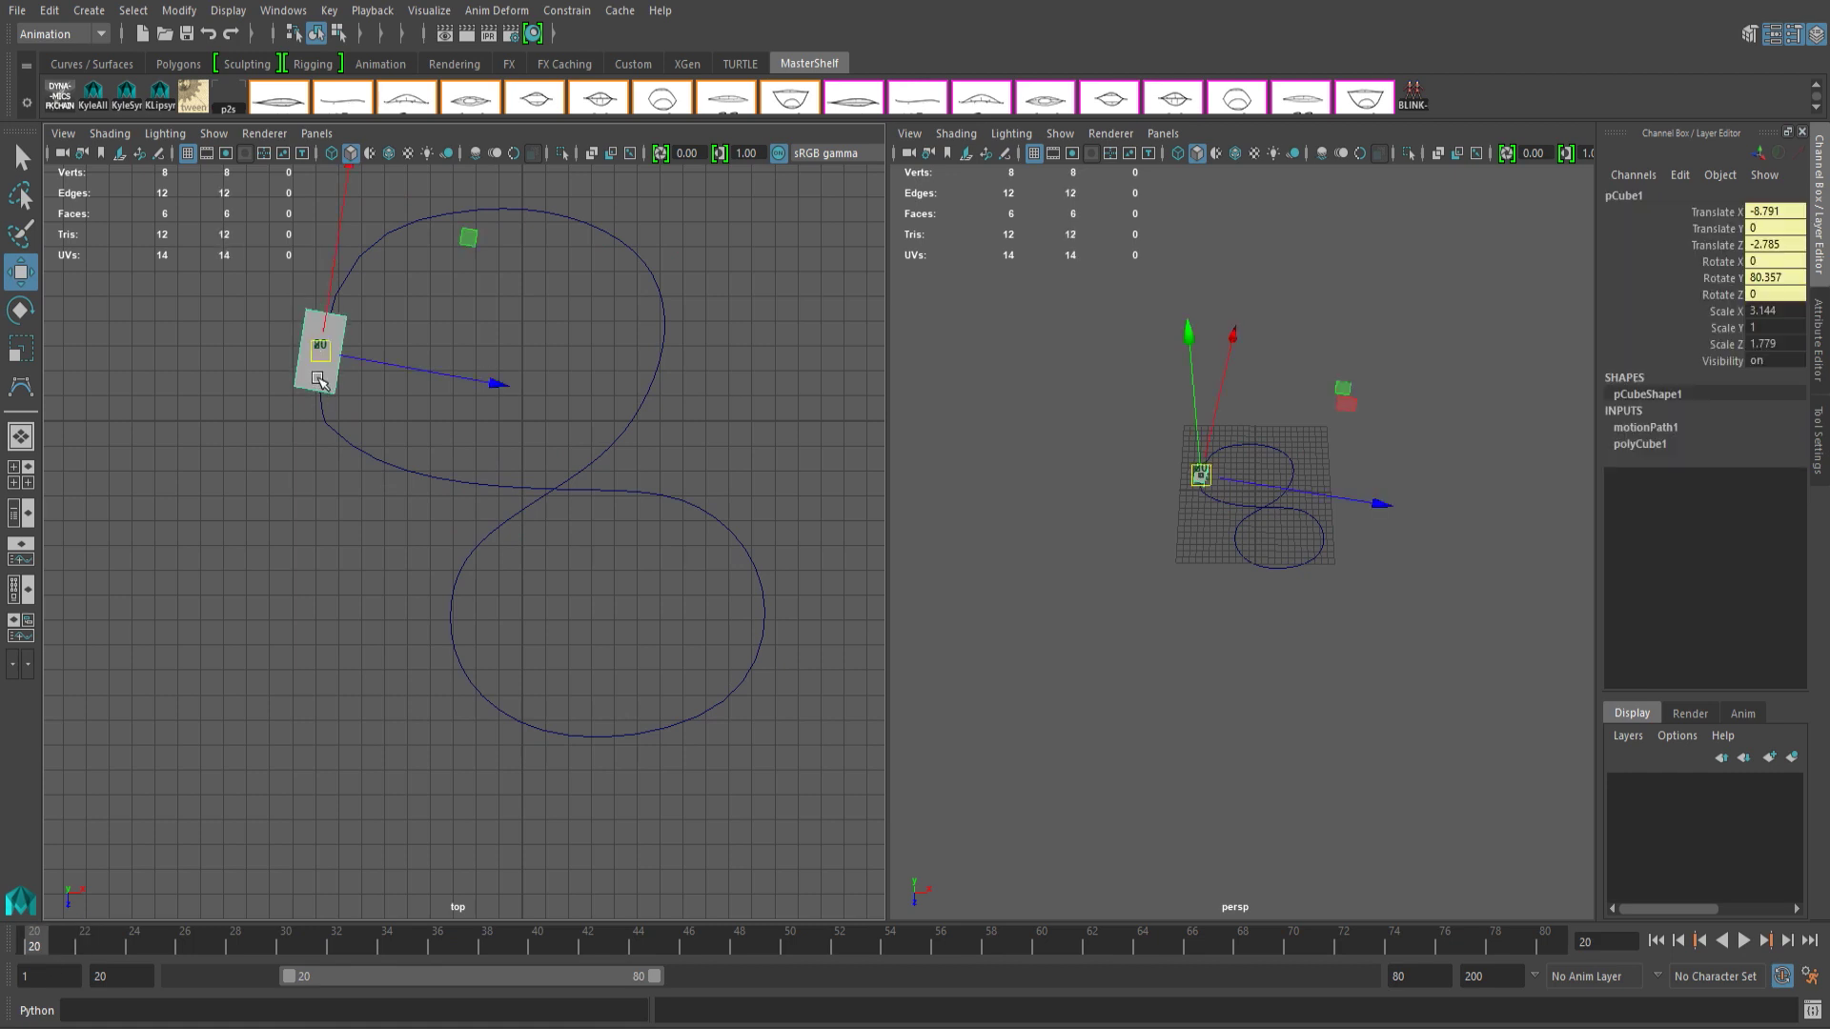
Expand the cube's motion path attributes and try changing Front Twist, Up Twist and Side Twist, undoing each change.
click(1649, 428)
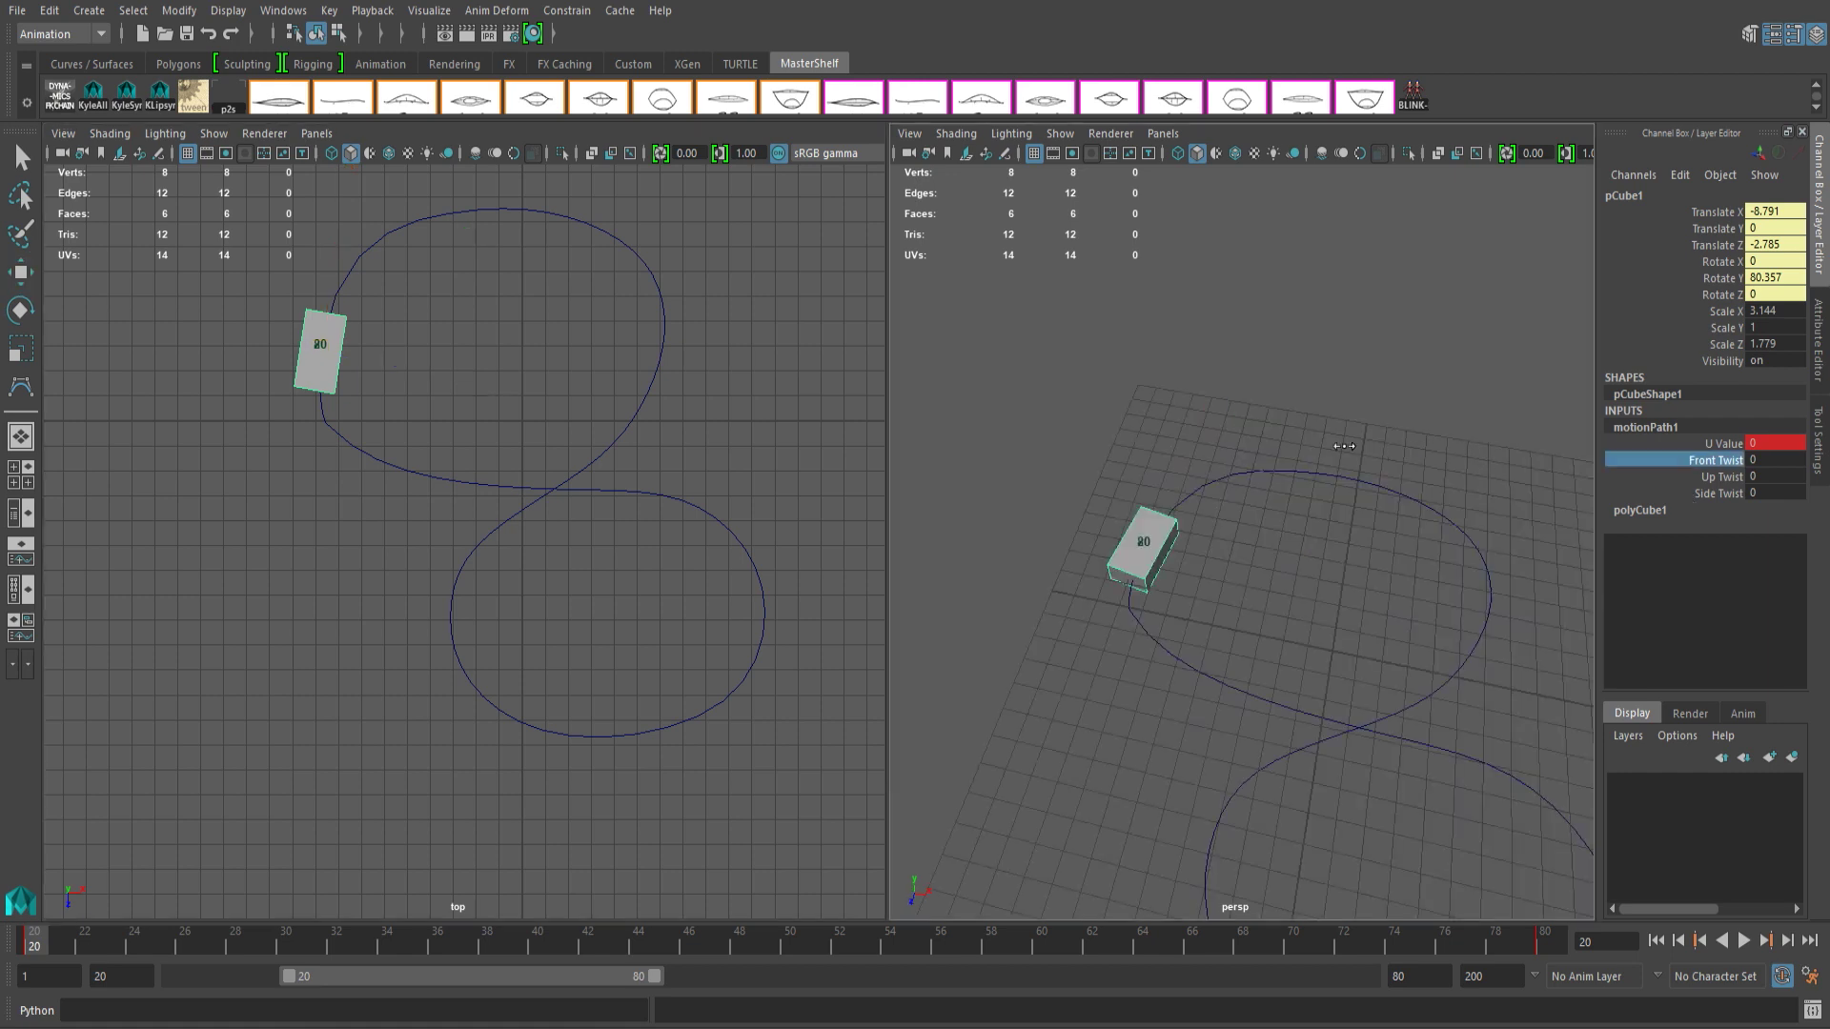
middle_drag(1339, 446, 1407, 500)
key(ctrl+z)
click(1712, 477)
key(ctrl+z)
click(1718, 494)
middle_drag(1245, 467, 1345, 454)
key(ctrl+z)
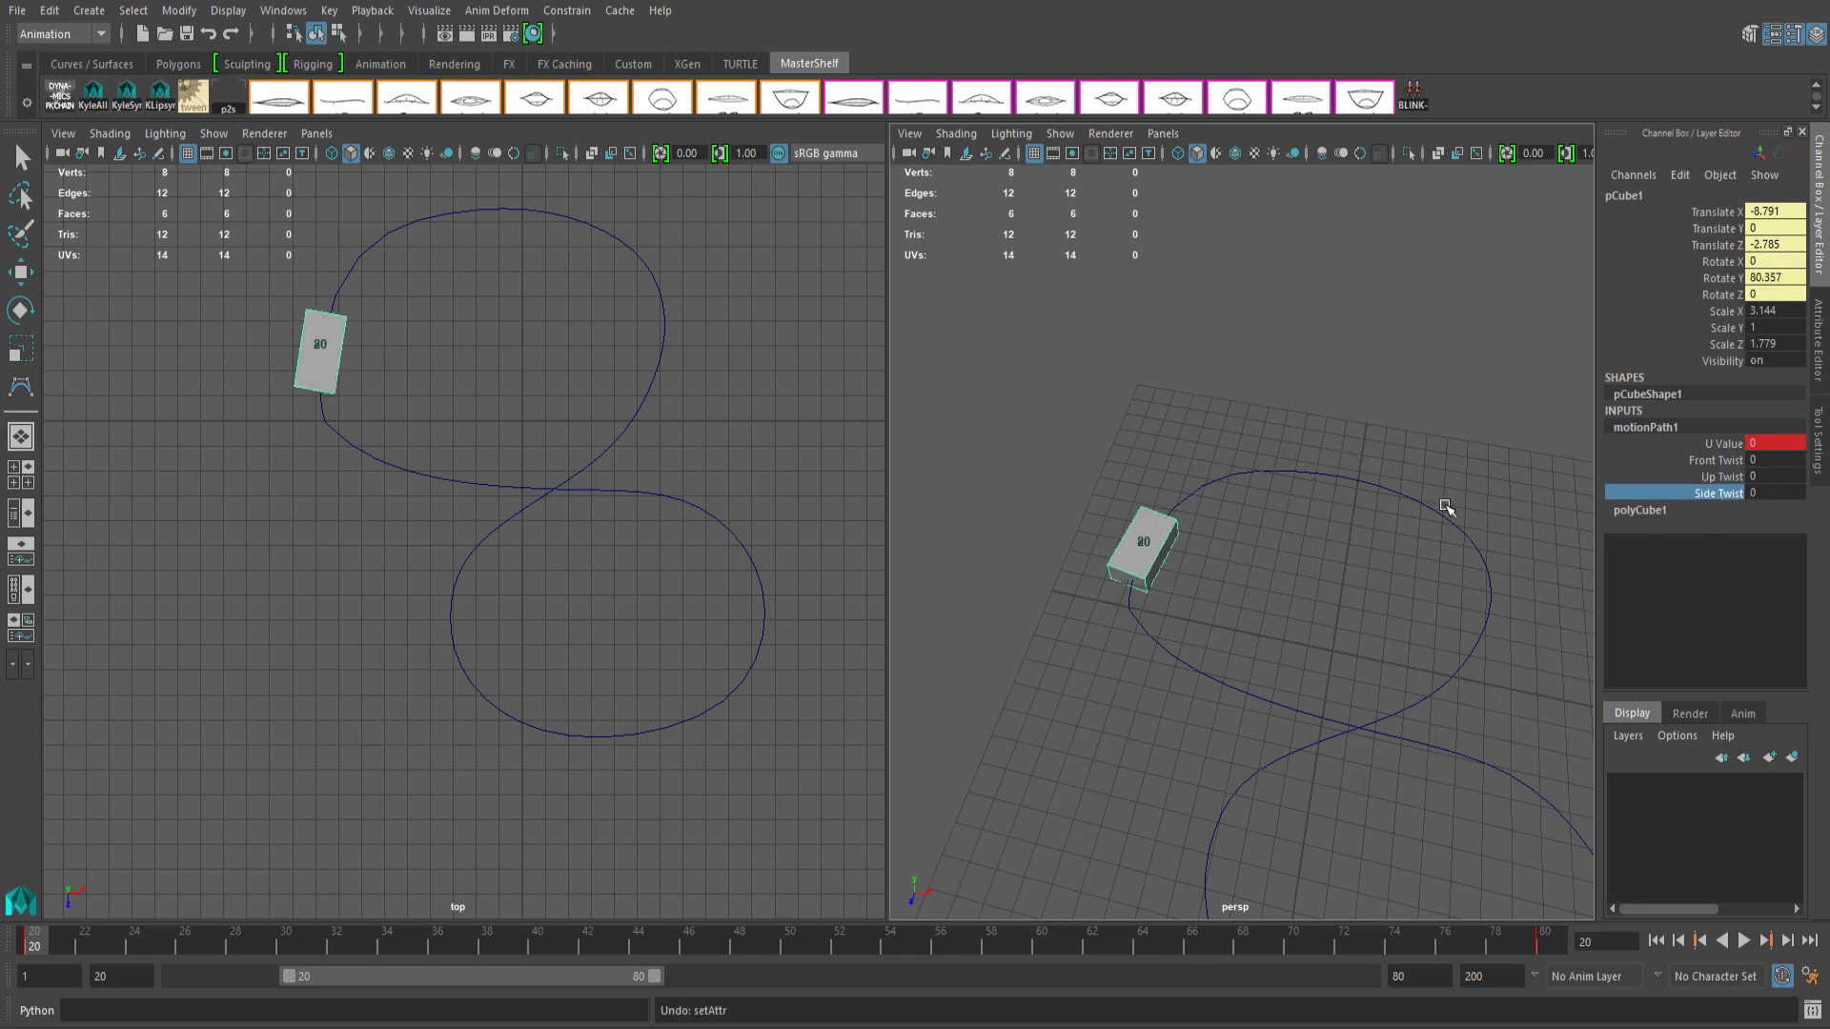
Try sliding the cube along the curve by changing the motion path's U Value at frame 20, and undo the change.
click(1706, 444)
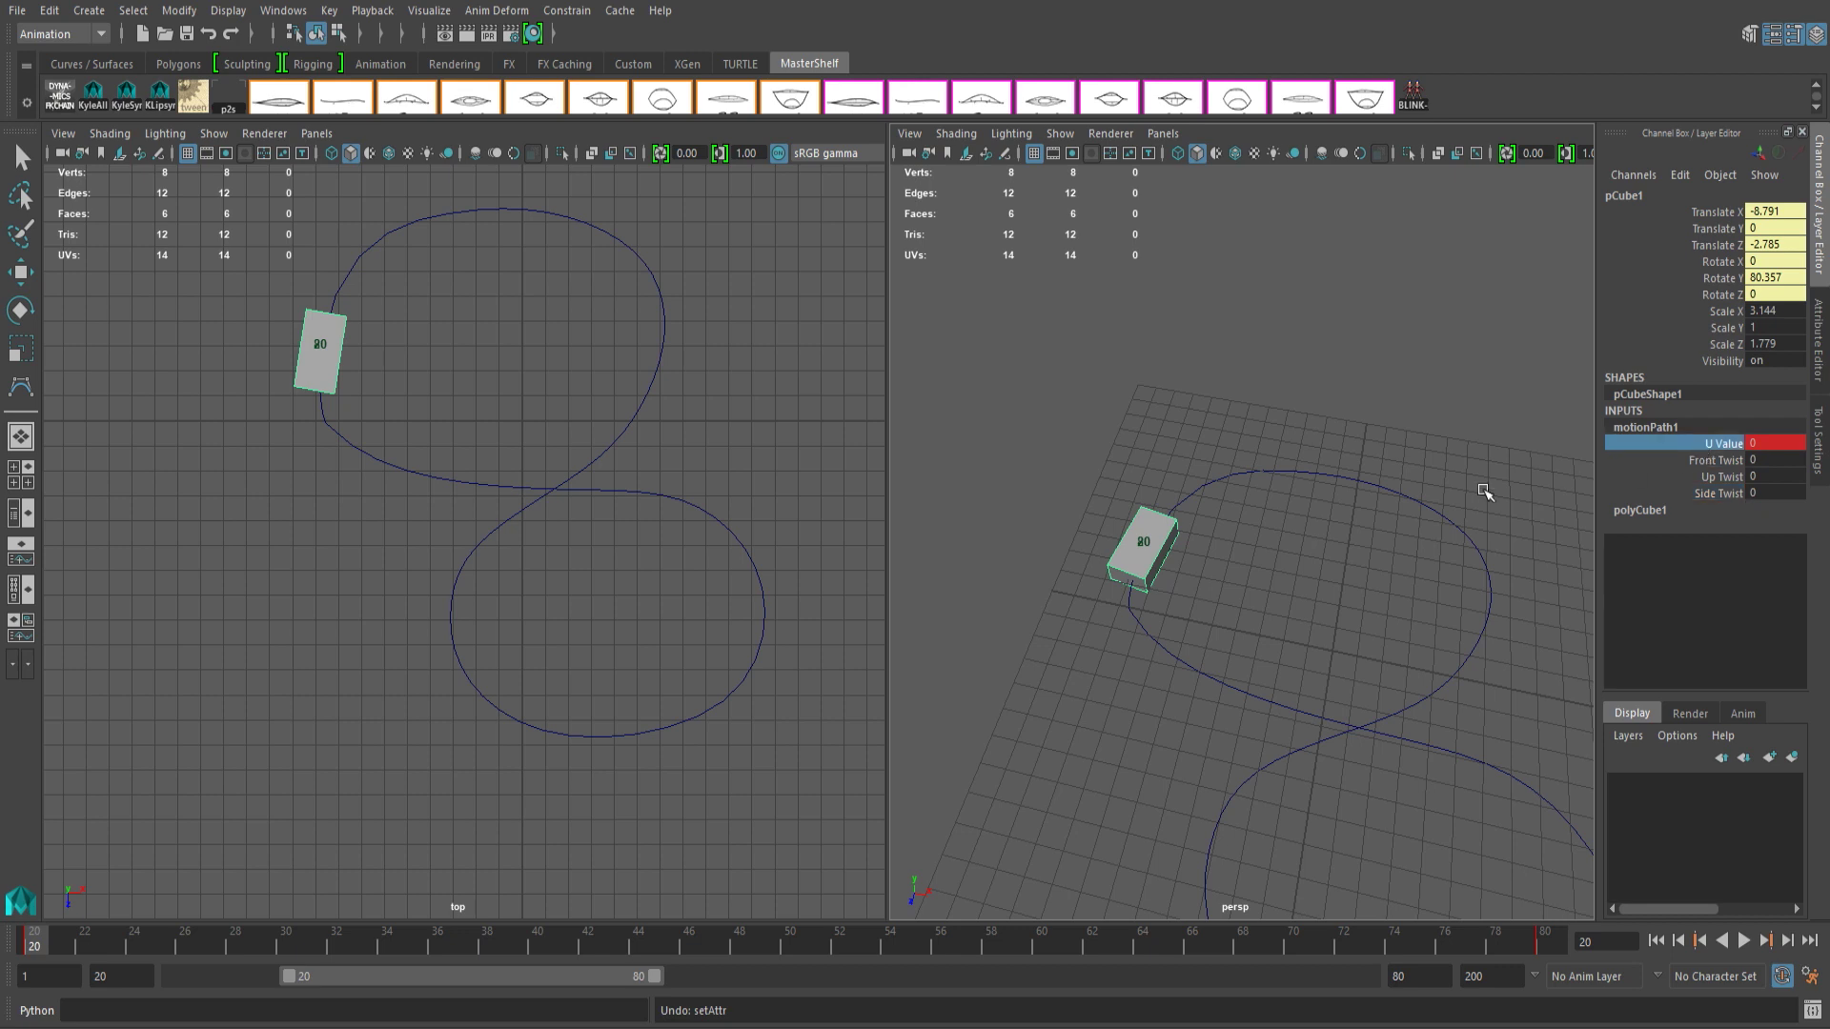
scroll(1360, 529, down, 3)
alt+middle_drag(1359, 531, 1369, 489)
alt+drag(1369, 489, 1009, 622)
middle_drag(1299, 452, 1393, 448)
key(ctrl+z)
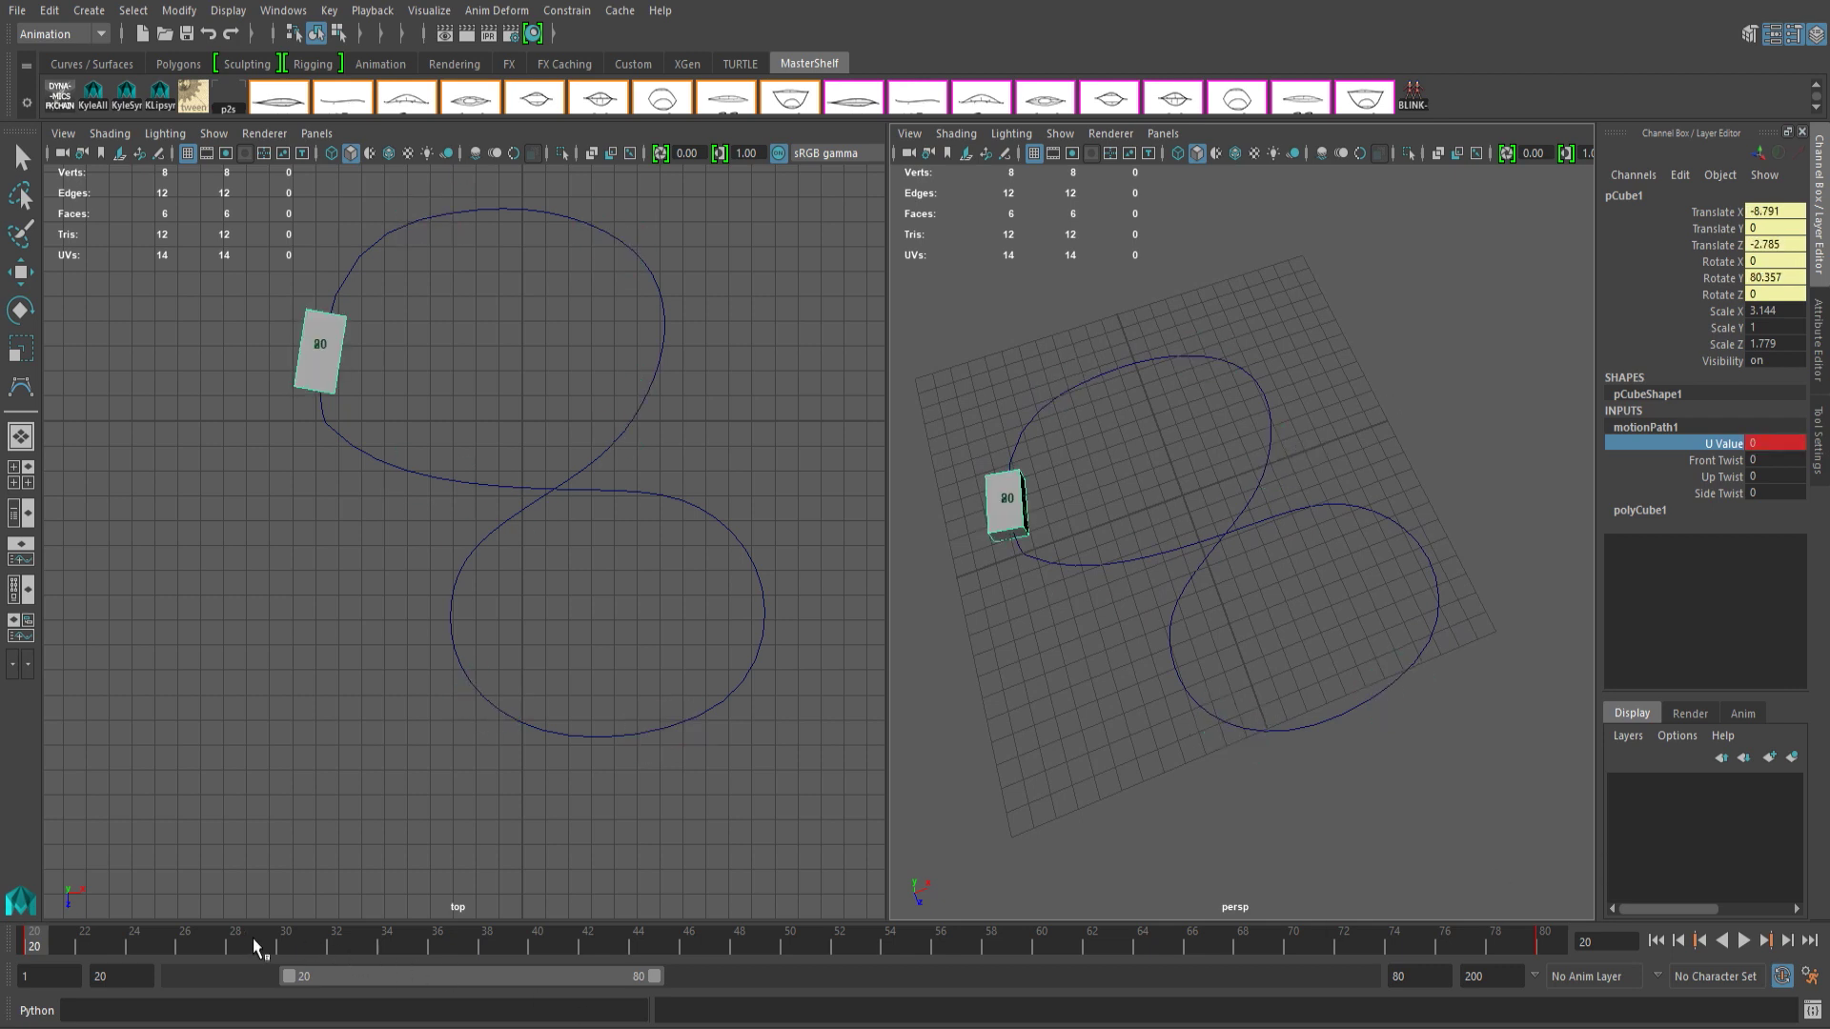
Go to frame 40 and key the cube's U Value there.
drag(143, 943, 531, 947)
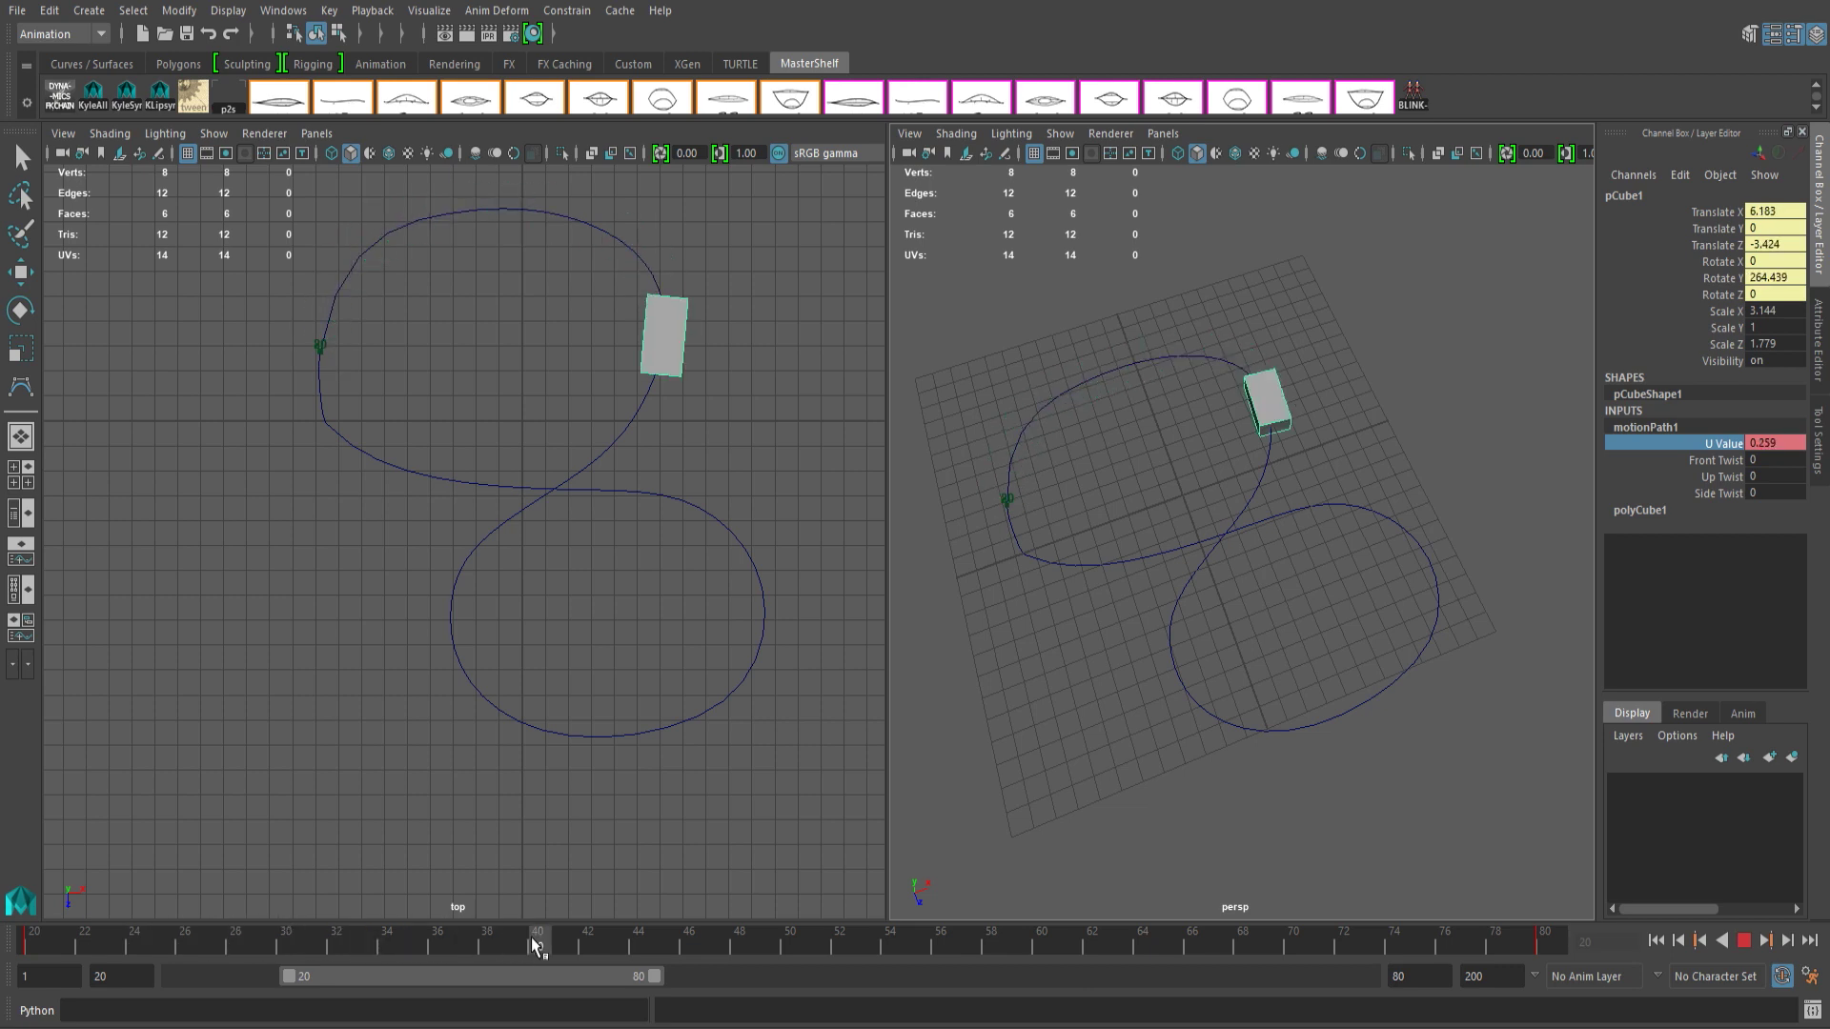
right_click(1729, 444)
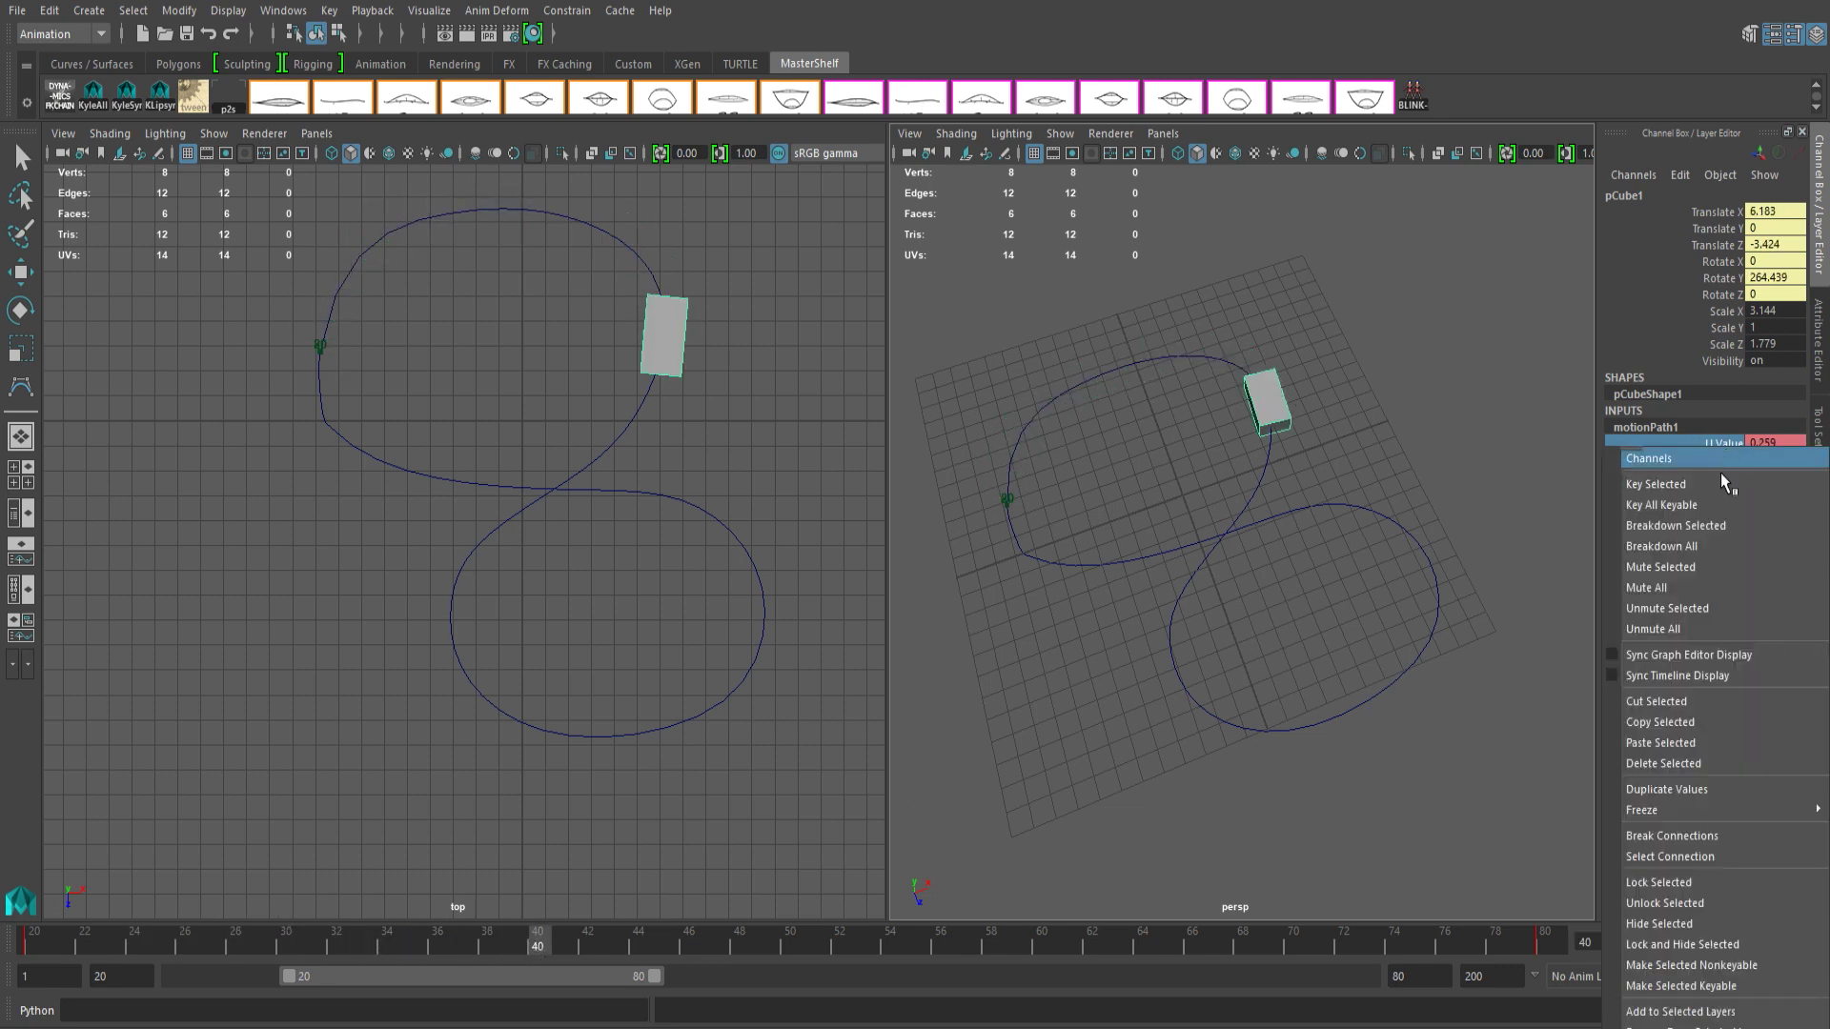
click(1690, 488)
At frame 50, slide the cube back to the curve's crossing with U Value, and set U Value to 0.3.
drag(548, 946, 783, 956)
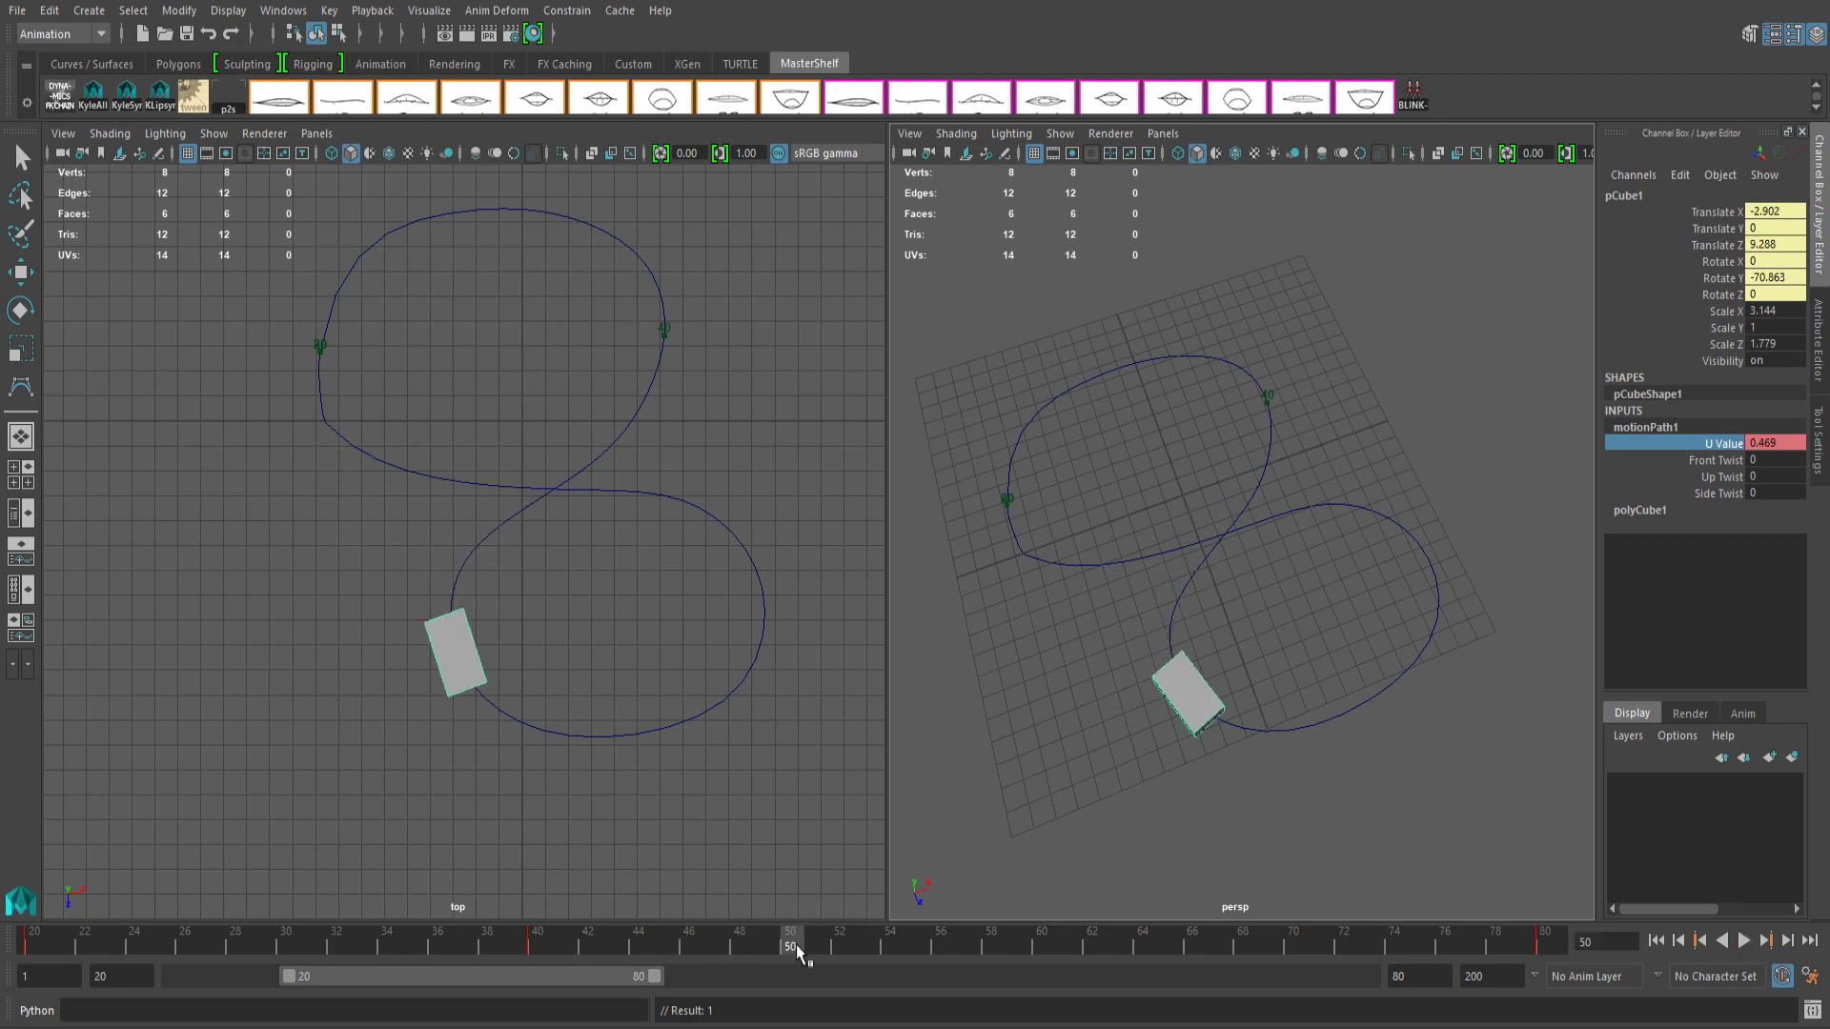
middle_drag(1694, 447, 1627, 591)
click(1773, 445)
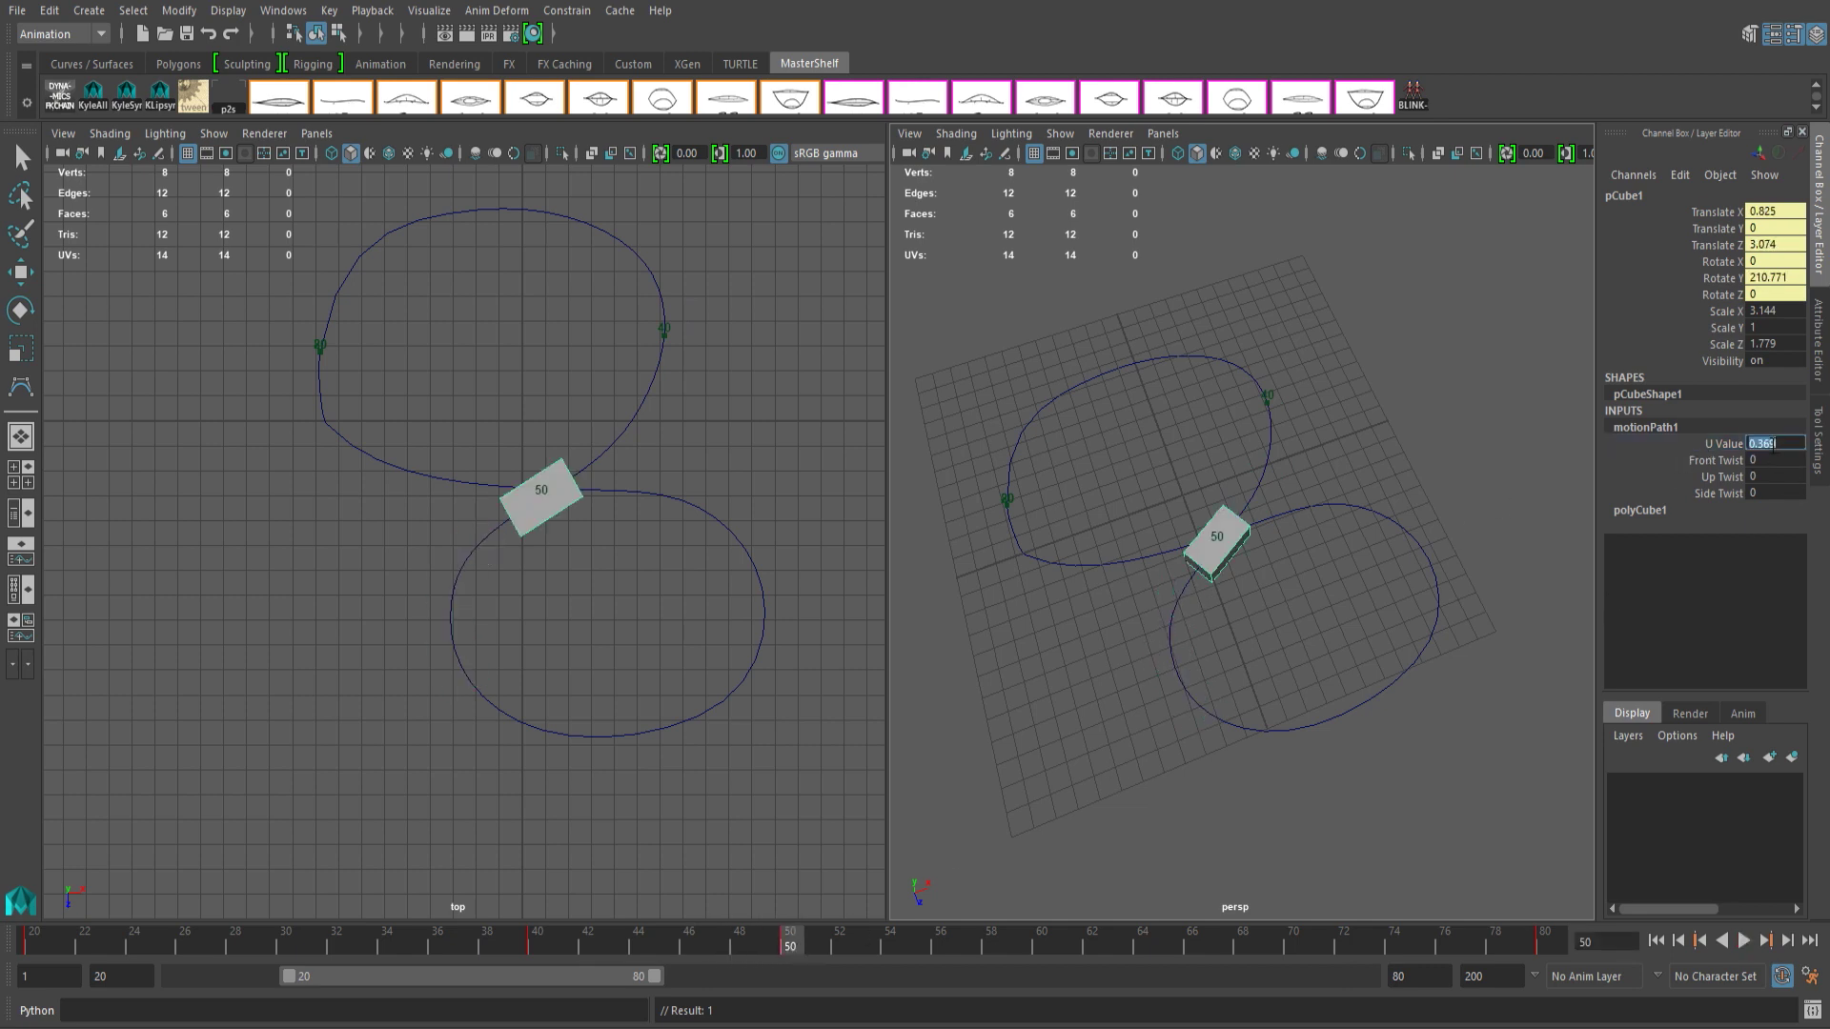
text(3)
key(Return)
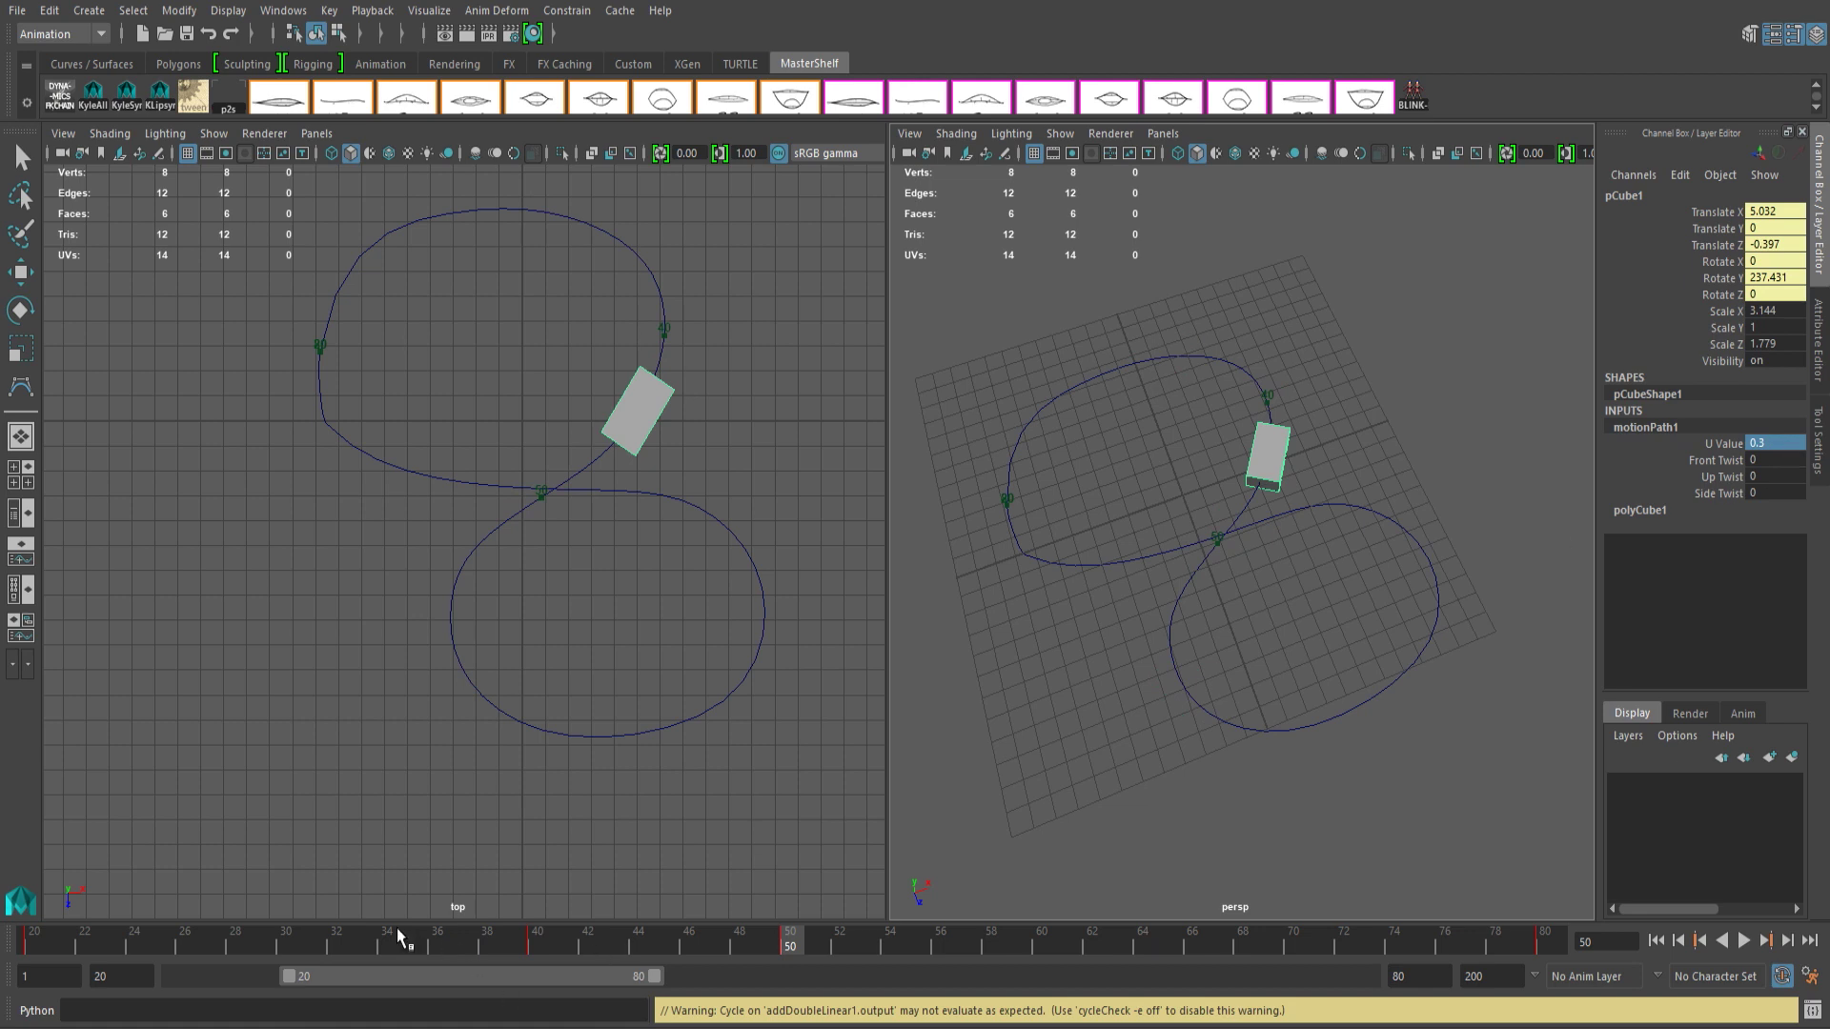
Preview the animation, set U Value to 0.6 at frame 50, play it again and return to frame 20.
key(alt+v)
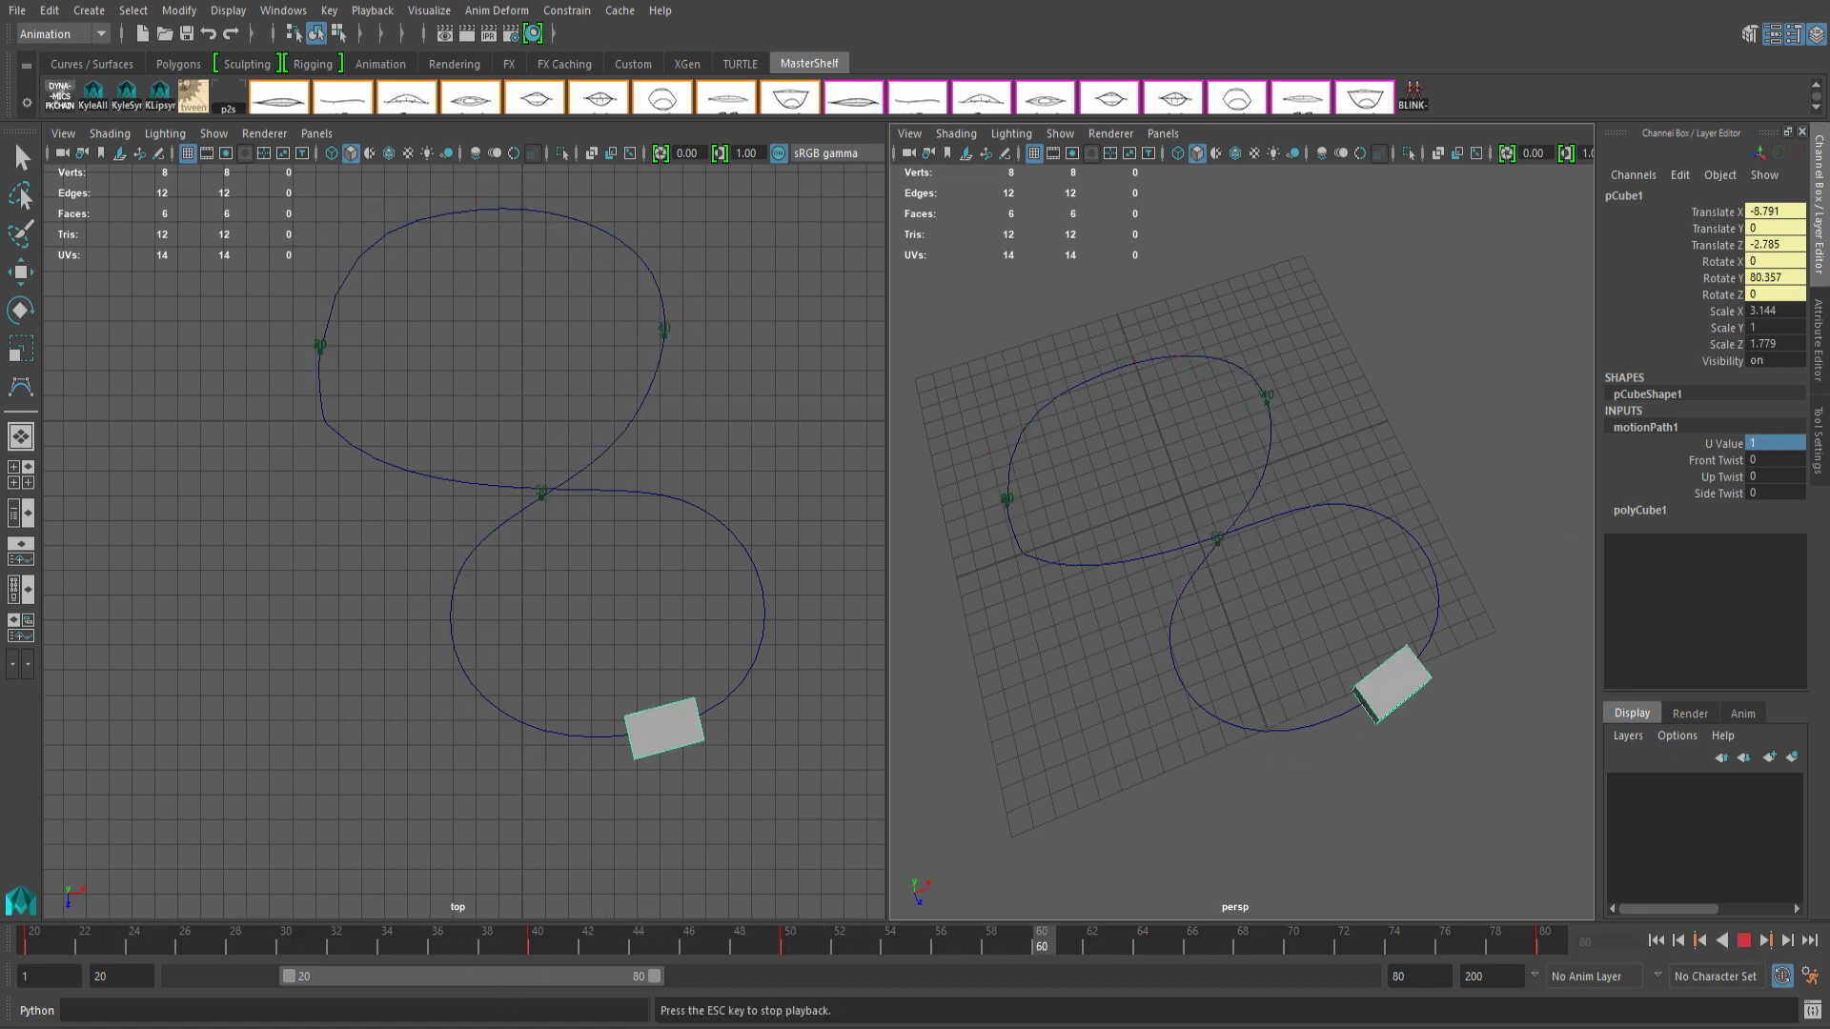
key(Escape)
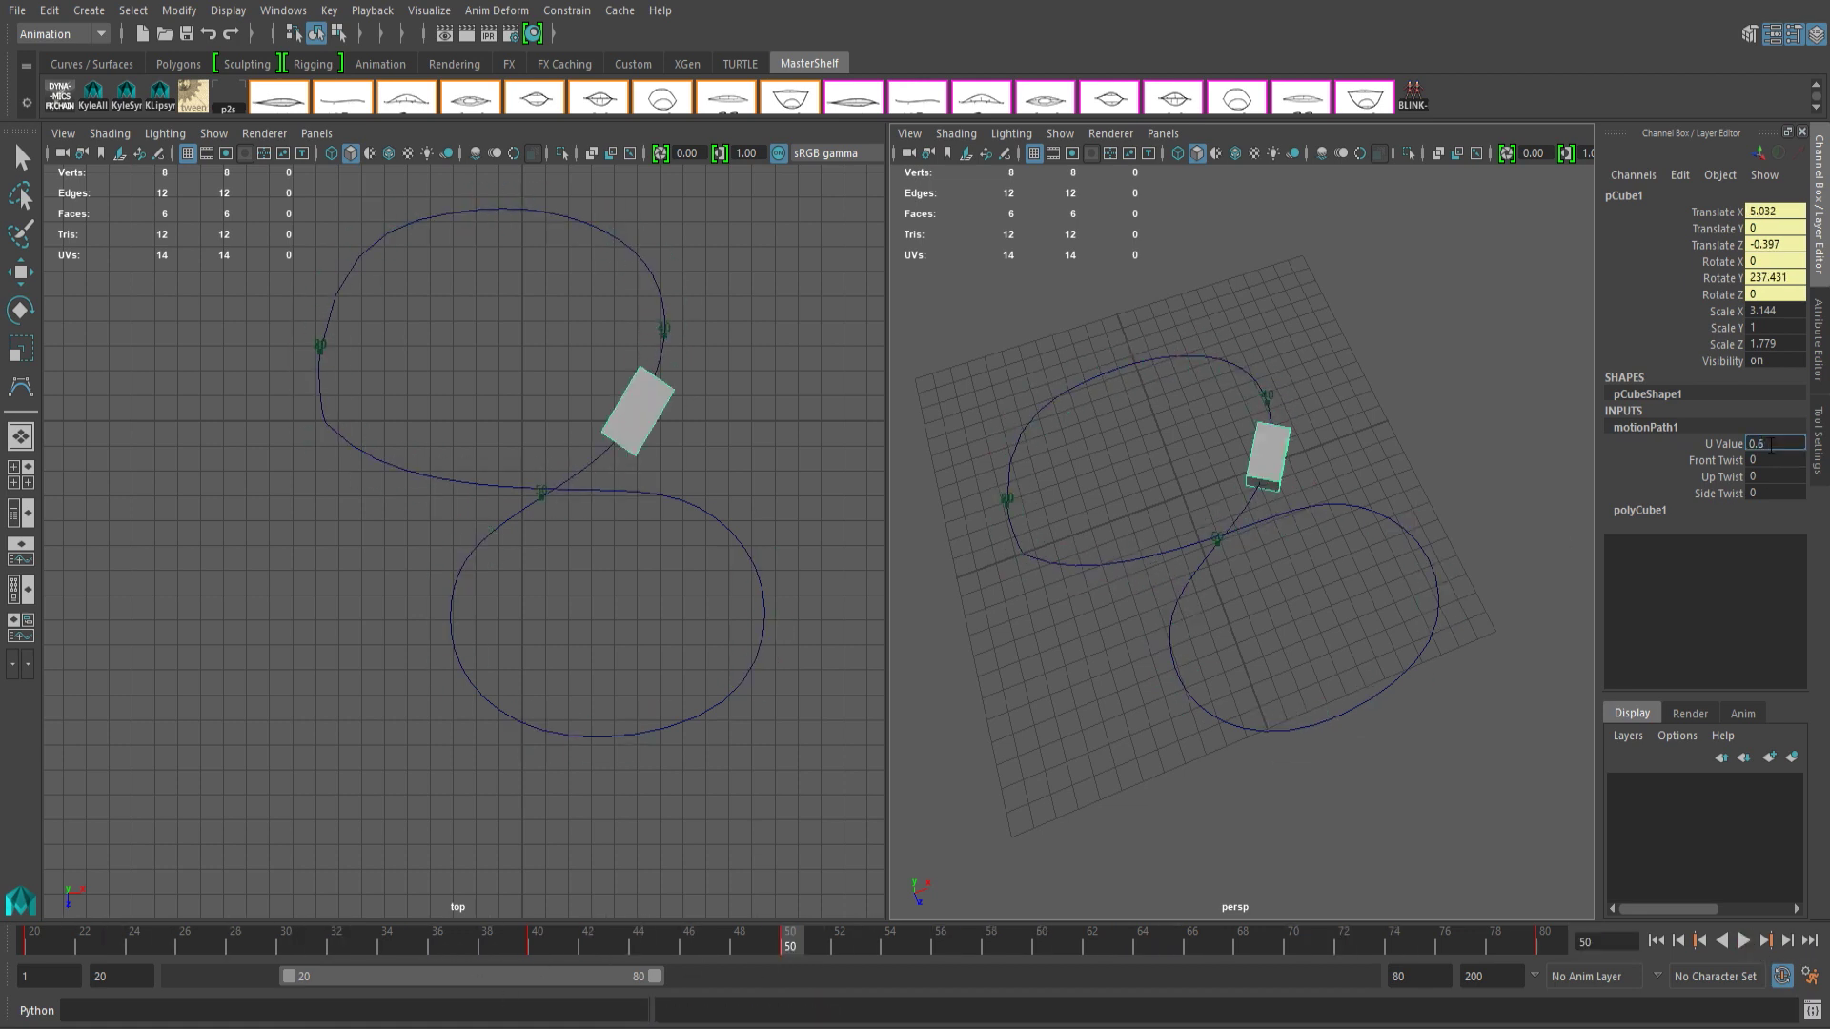
click(1742, 941)
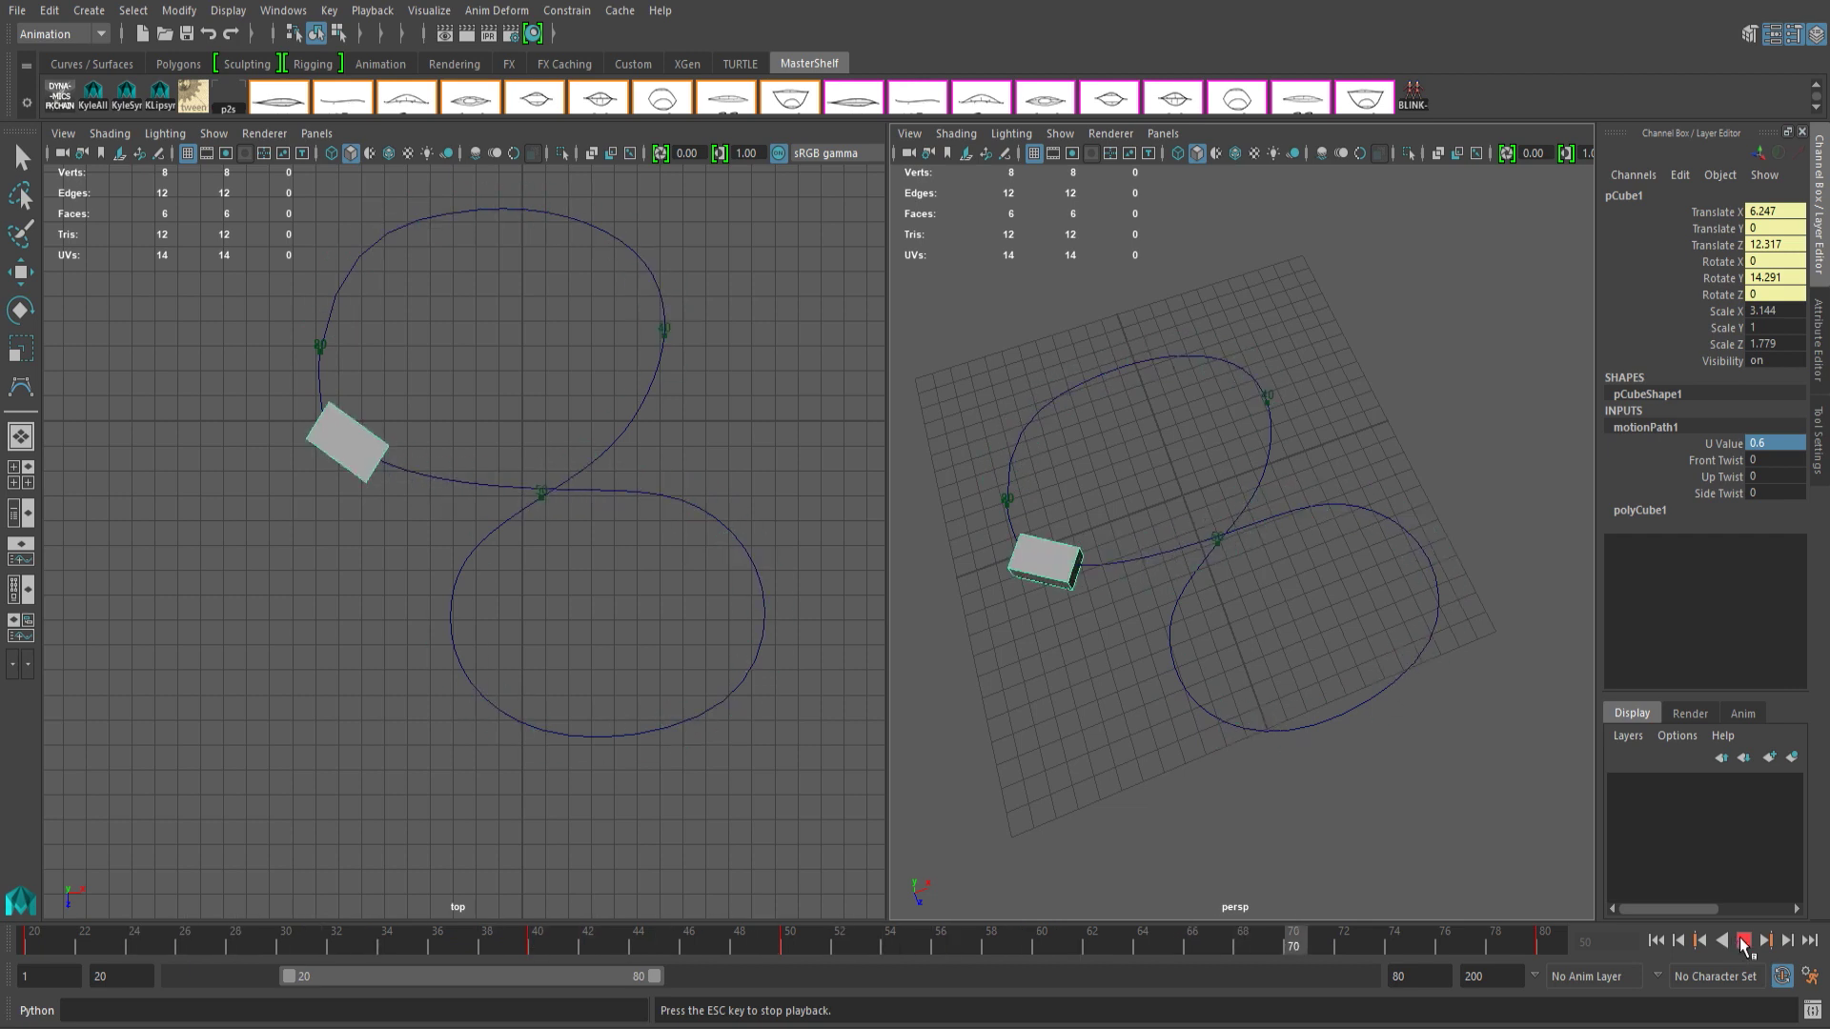
key(alt+shift+v)
Select the curve, toggle Bank in its motionPath1 attributes and play the animation to check the cube's tilt.
click(1365, 509)
key(w)
key(ctrl+a)
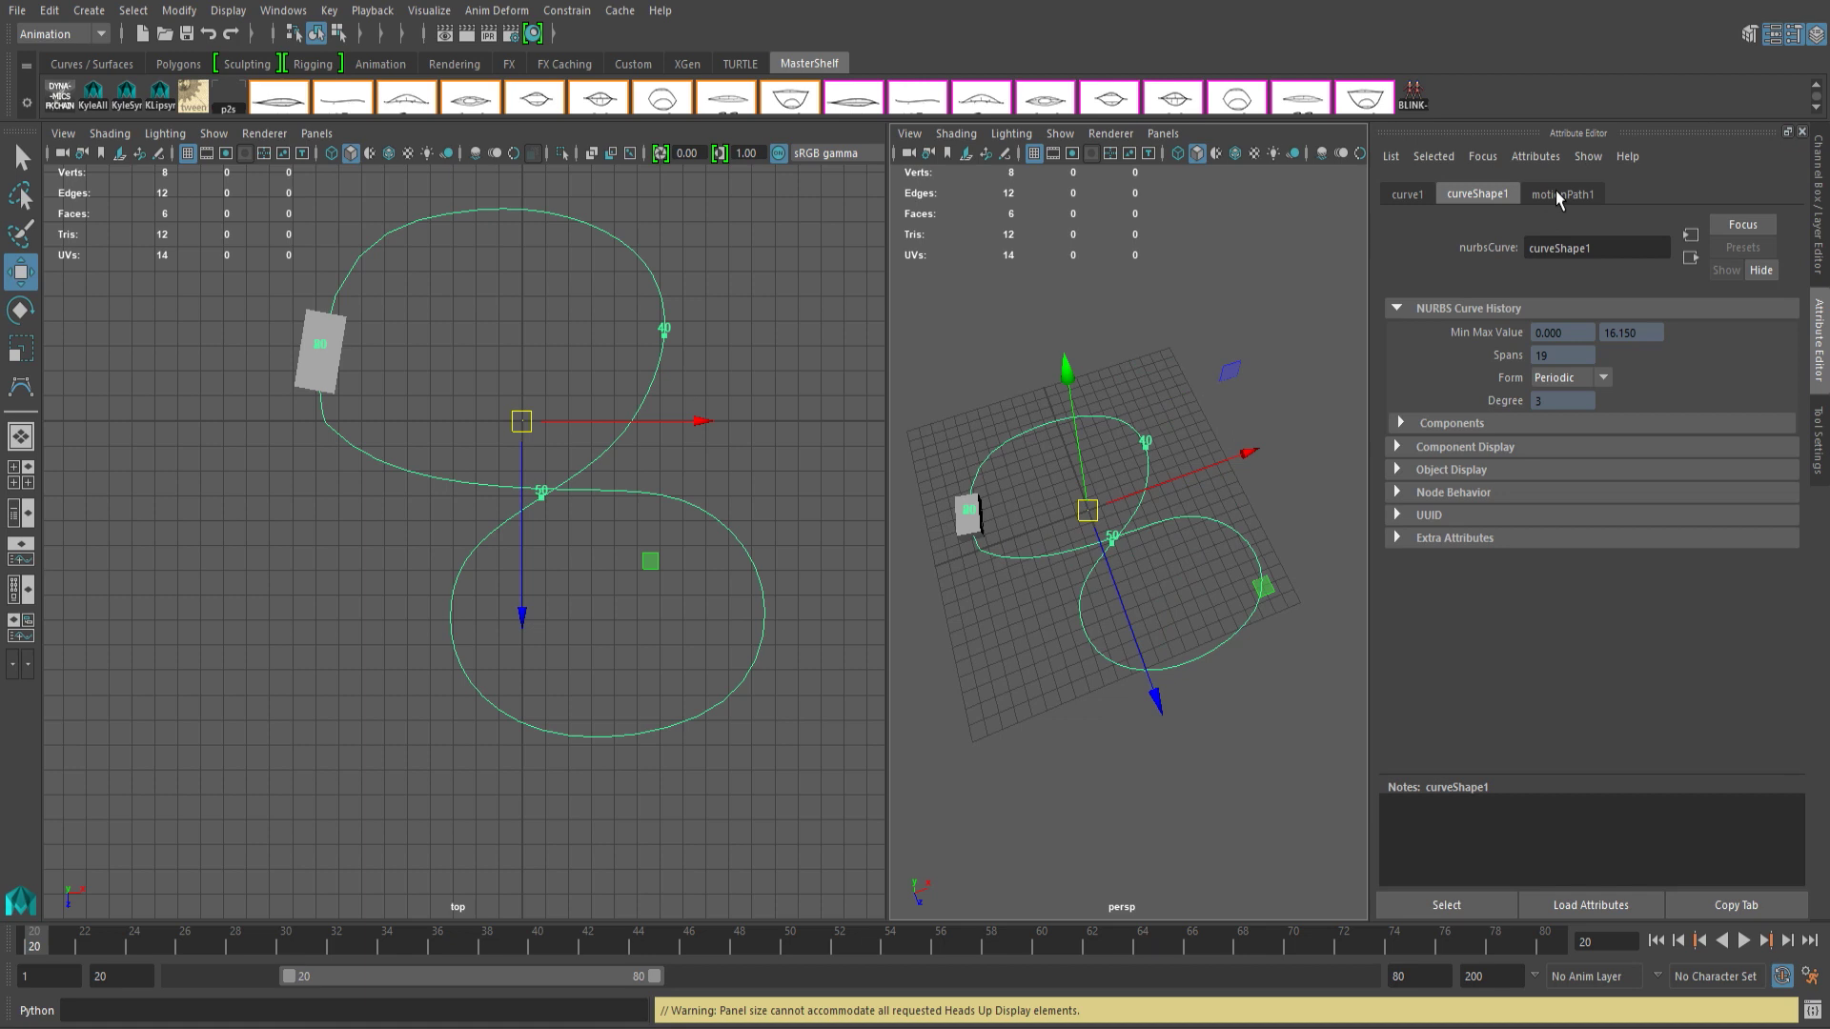
click(1559, 194)
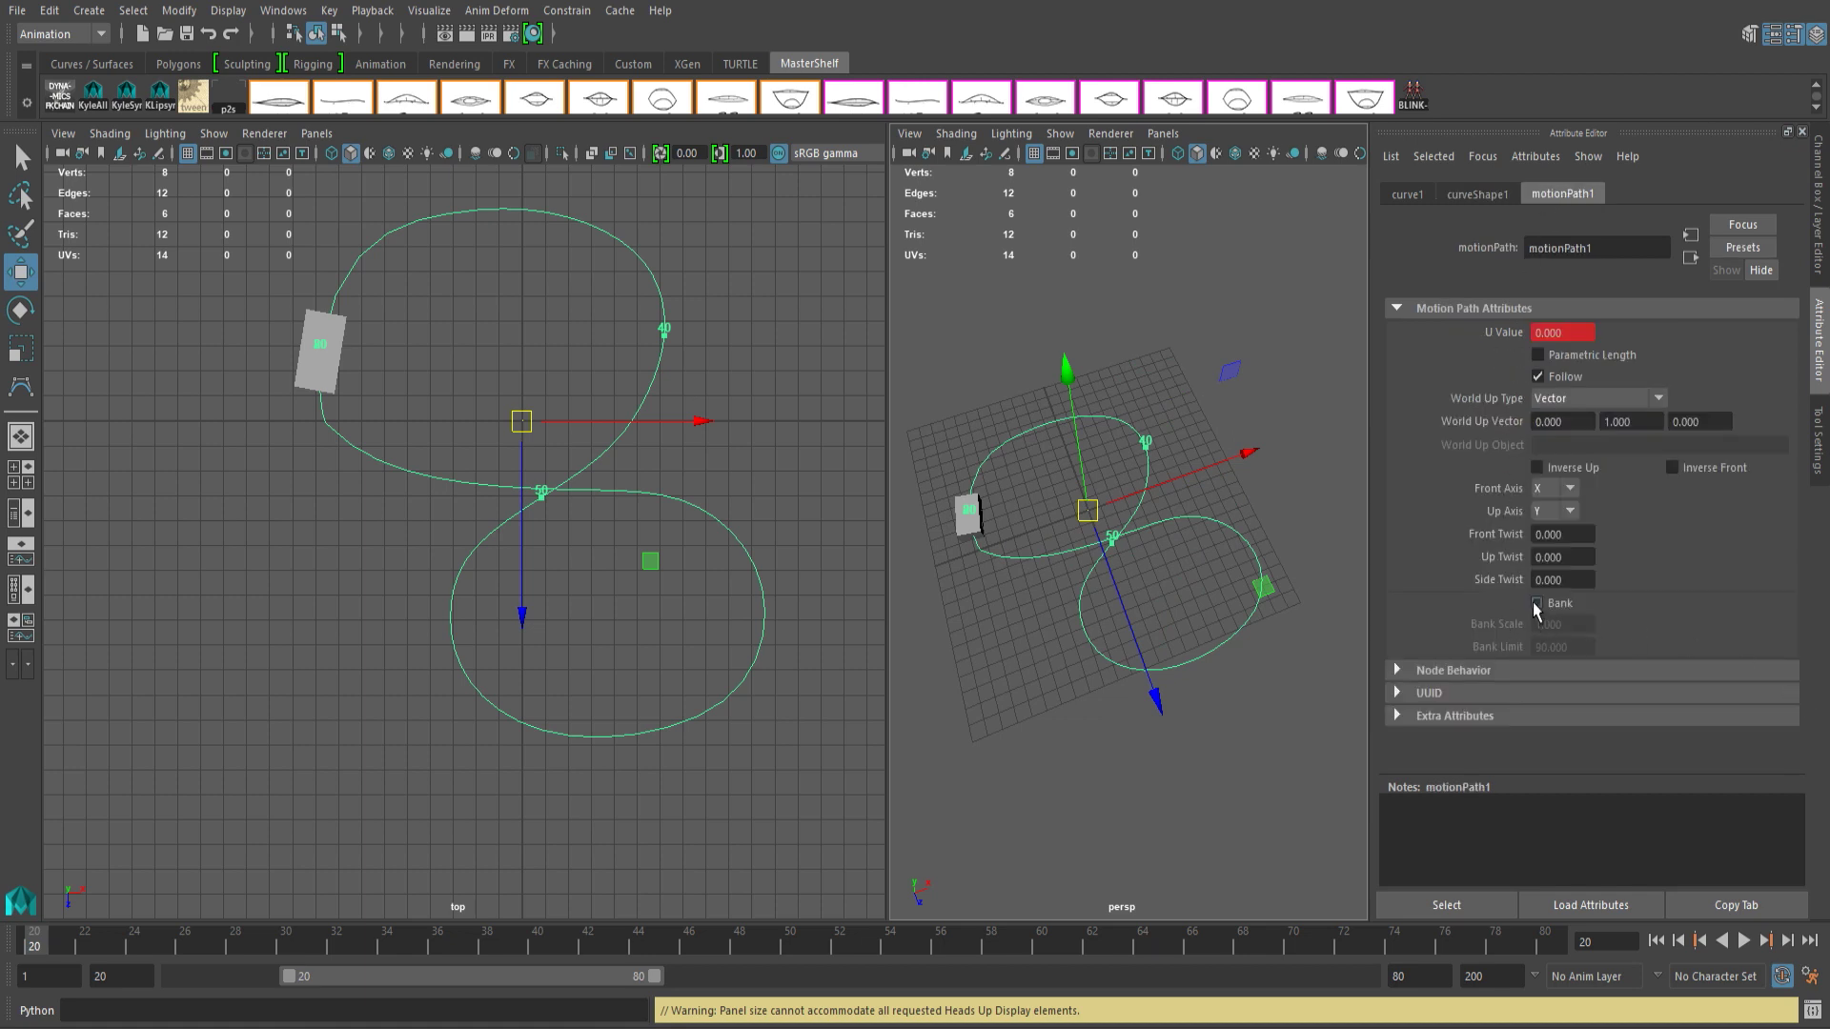
click(1537, 603)
click(1744, 941)
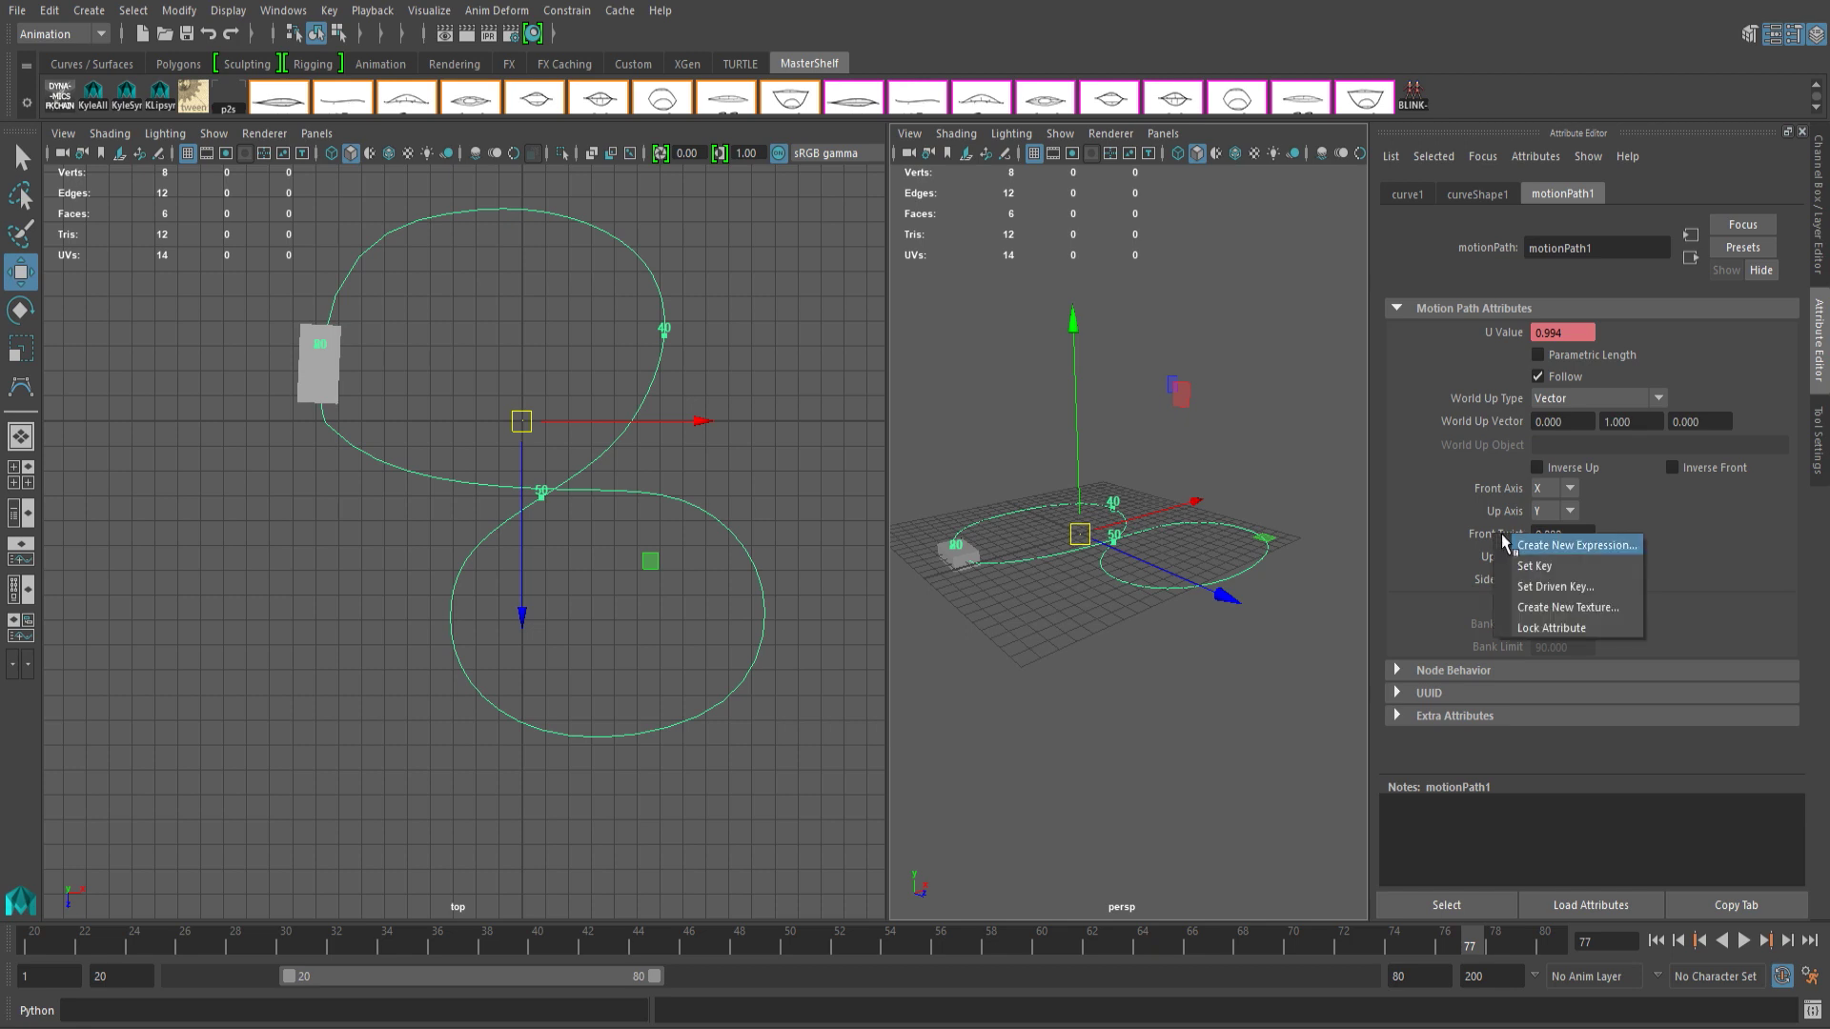
click(1466, 536)
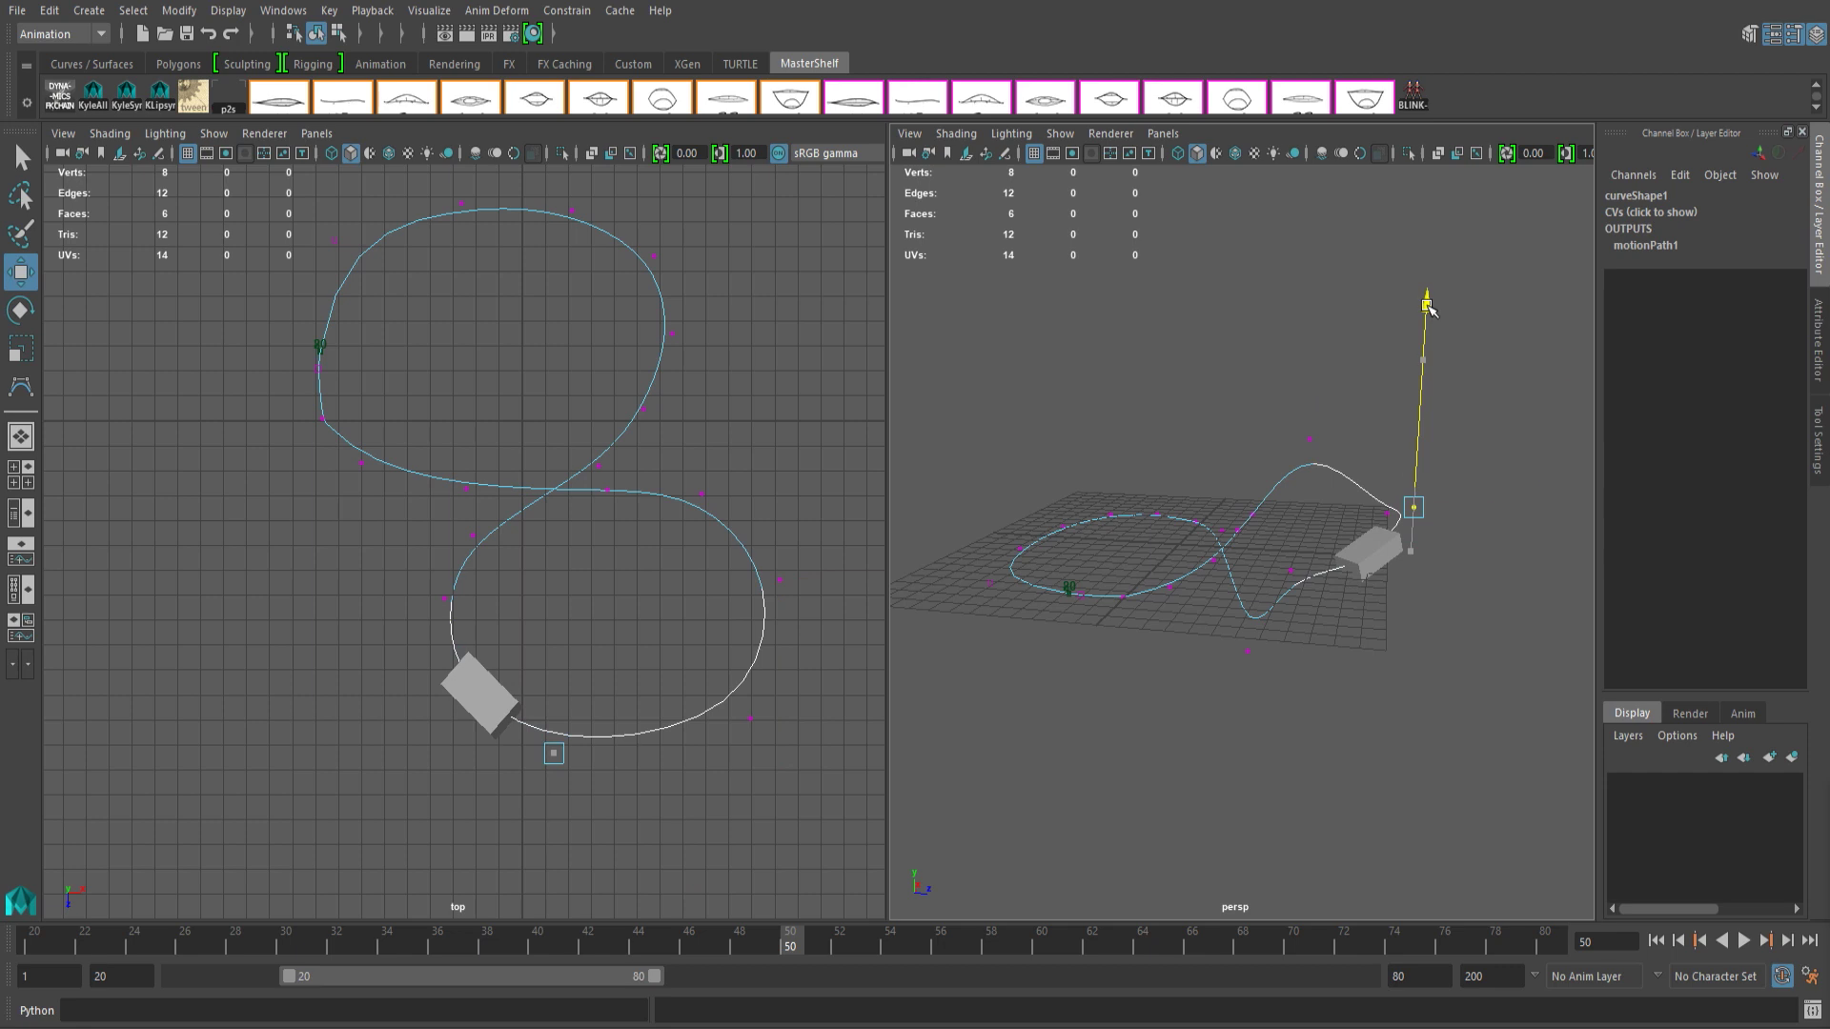
Adjust control vertices around the figure-eight curve vertically to give the path hills and dips.
click(1064, 517)
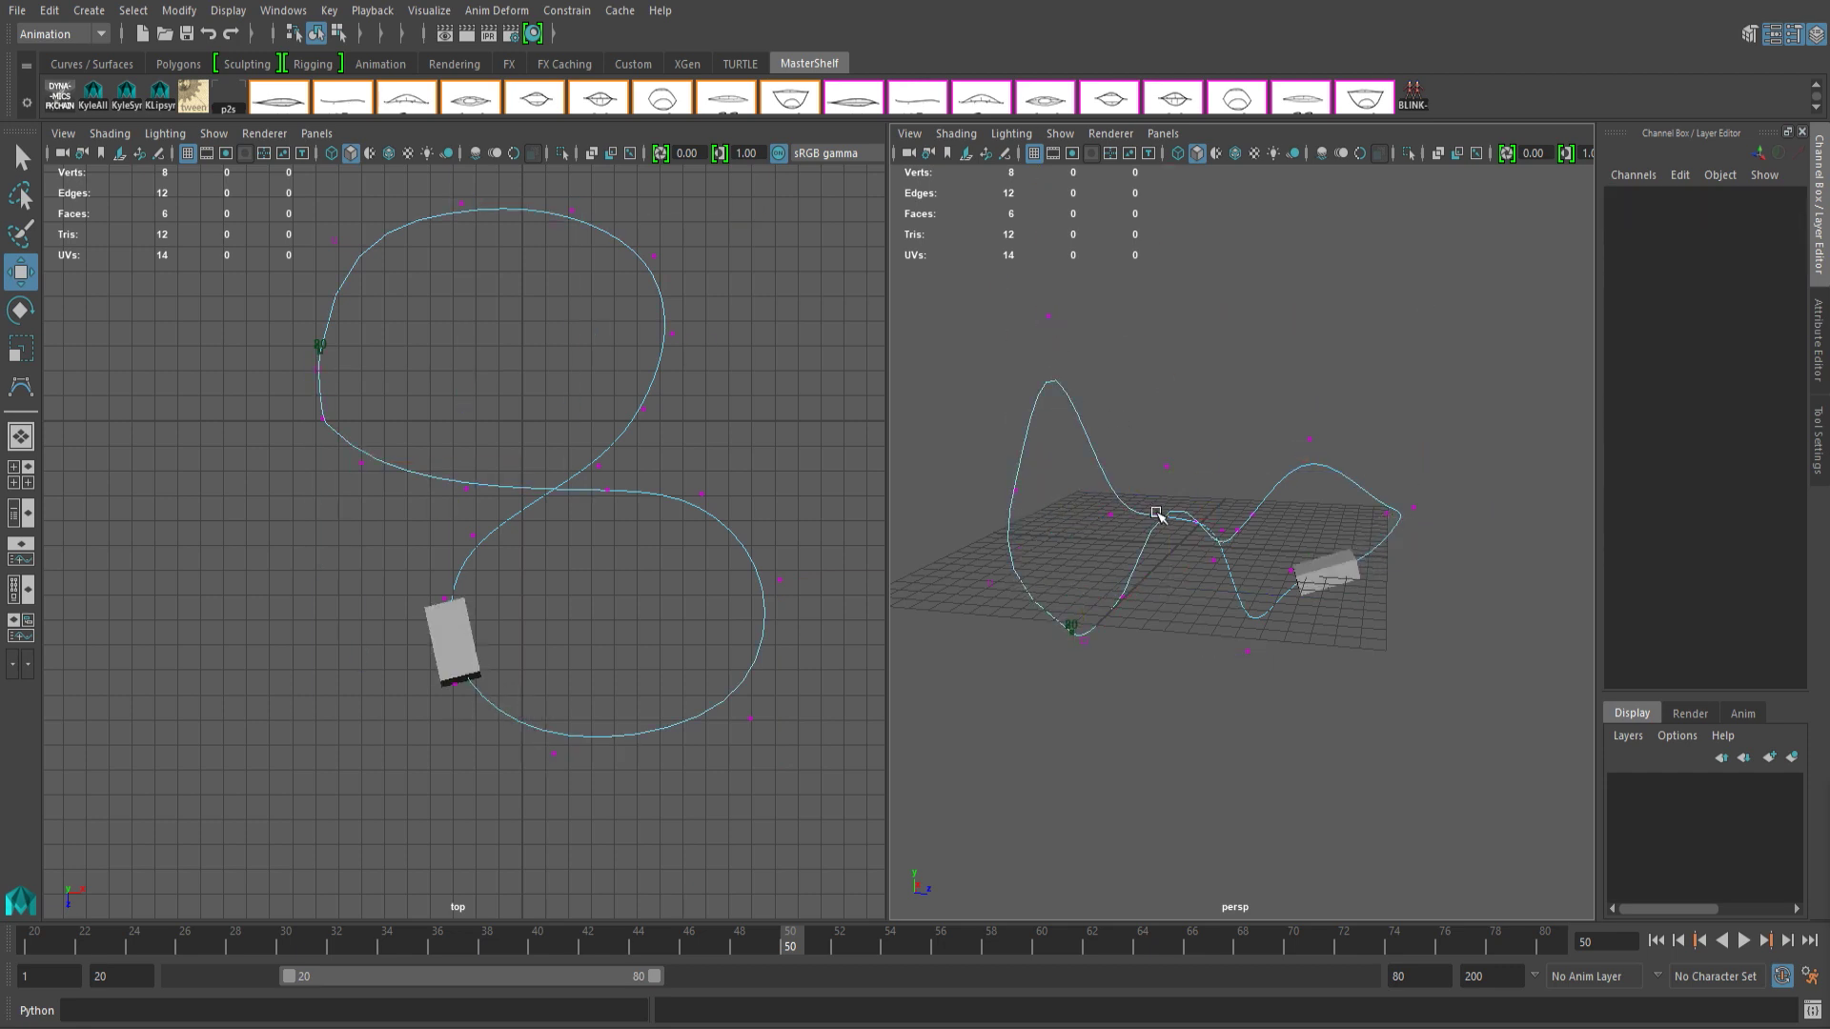
click(1307, 499)
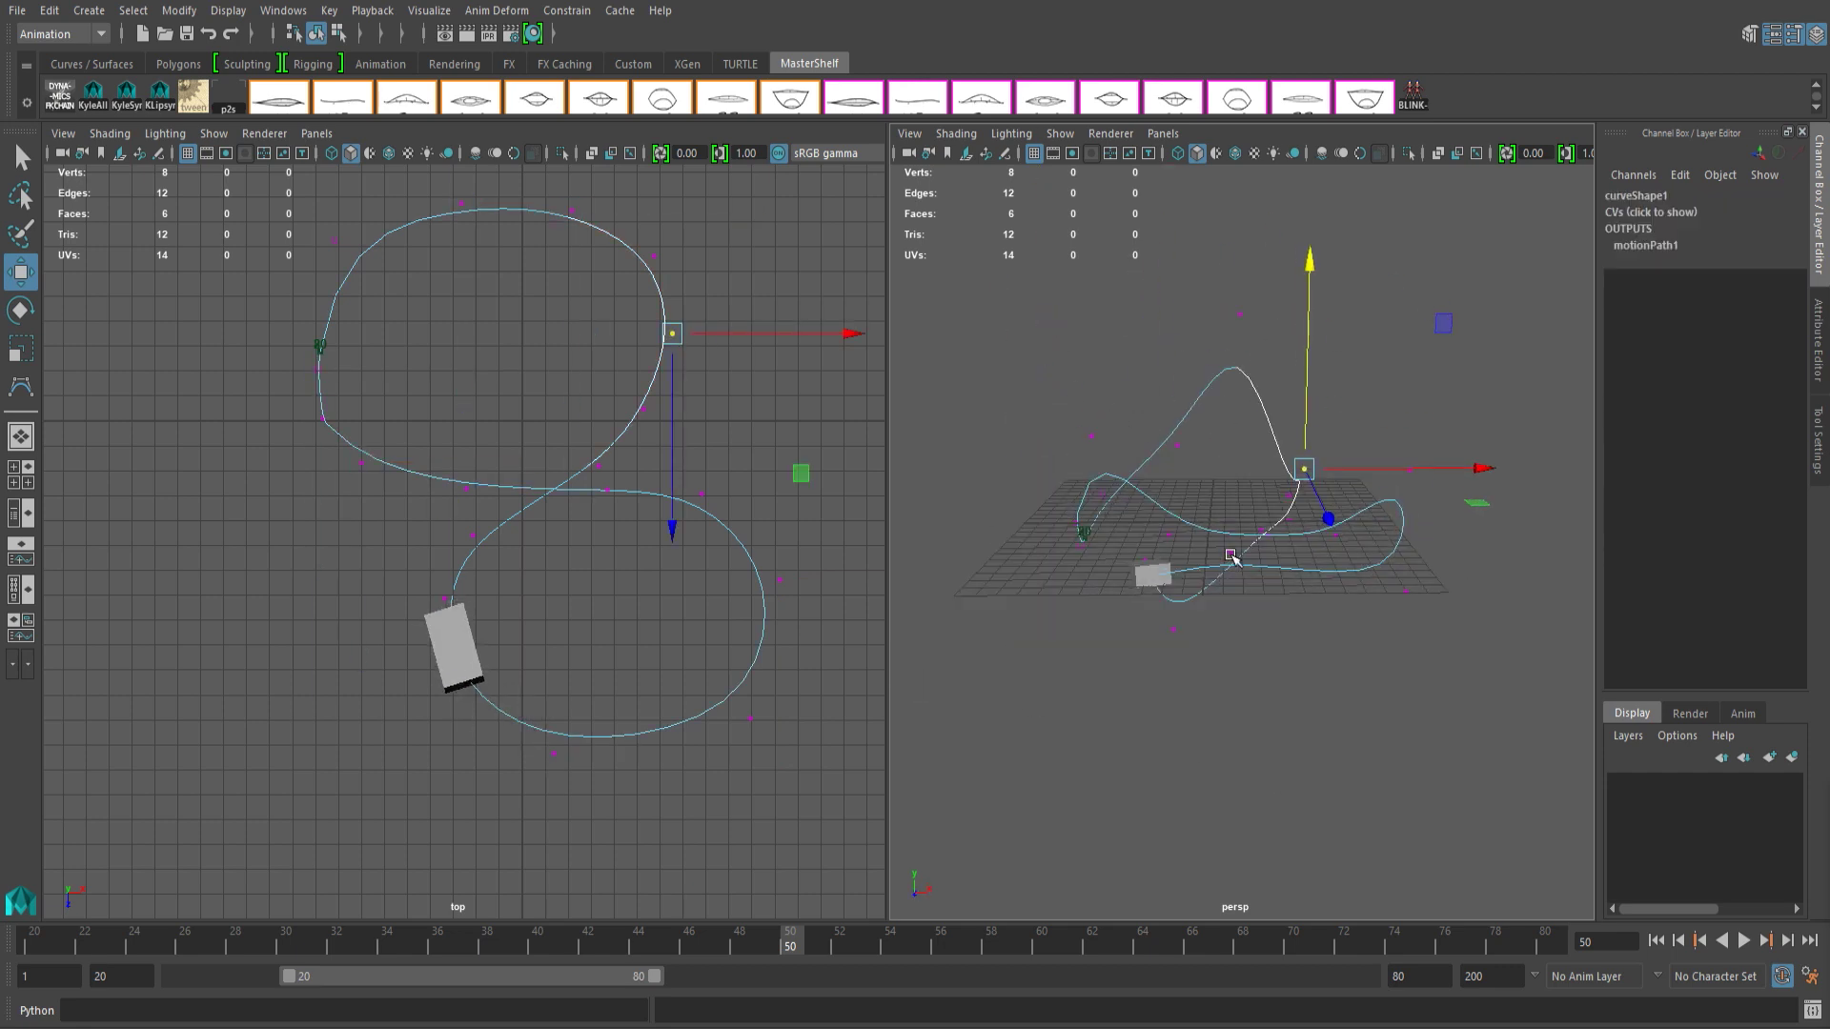
click(1415, 495)
right_click(1225, 539)
Apply Flow Path Object to the cube with divisions Front 5, Up 2, Side 2 and the lattice around Object, and play the animation.
click(1310, 646)
click(1312, 646)
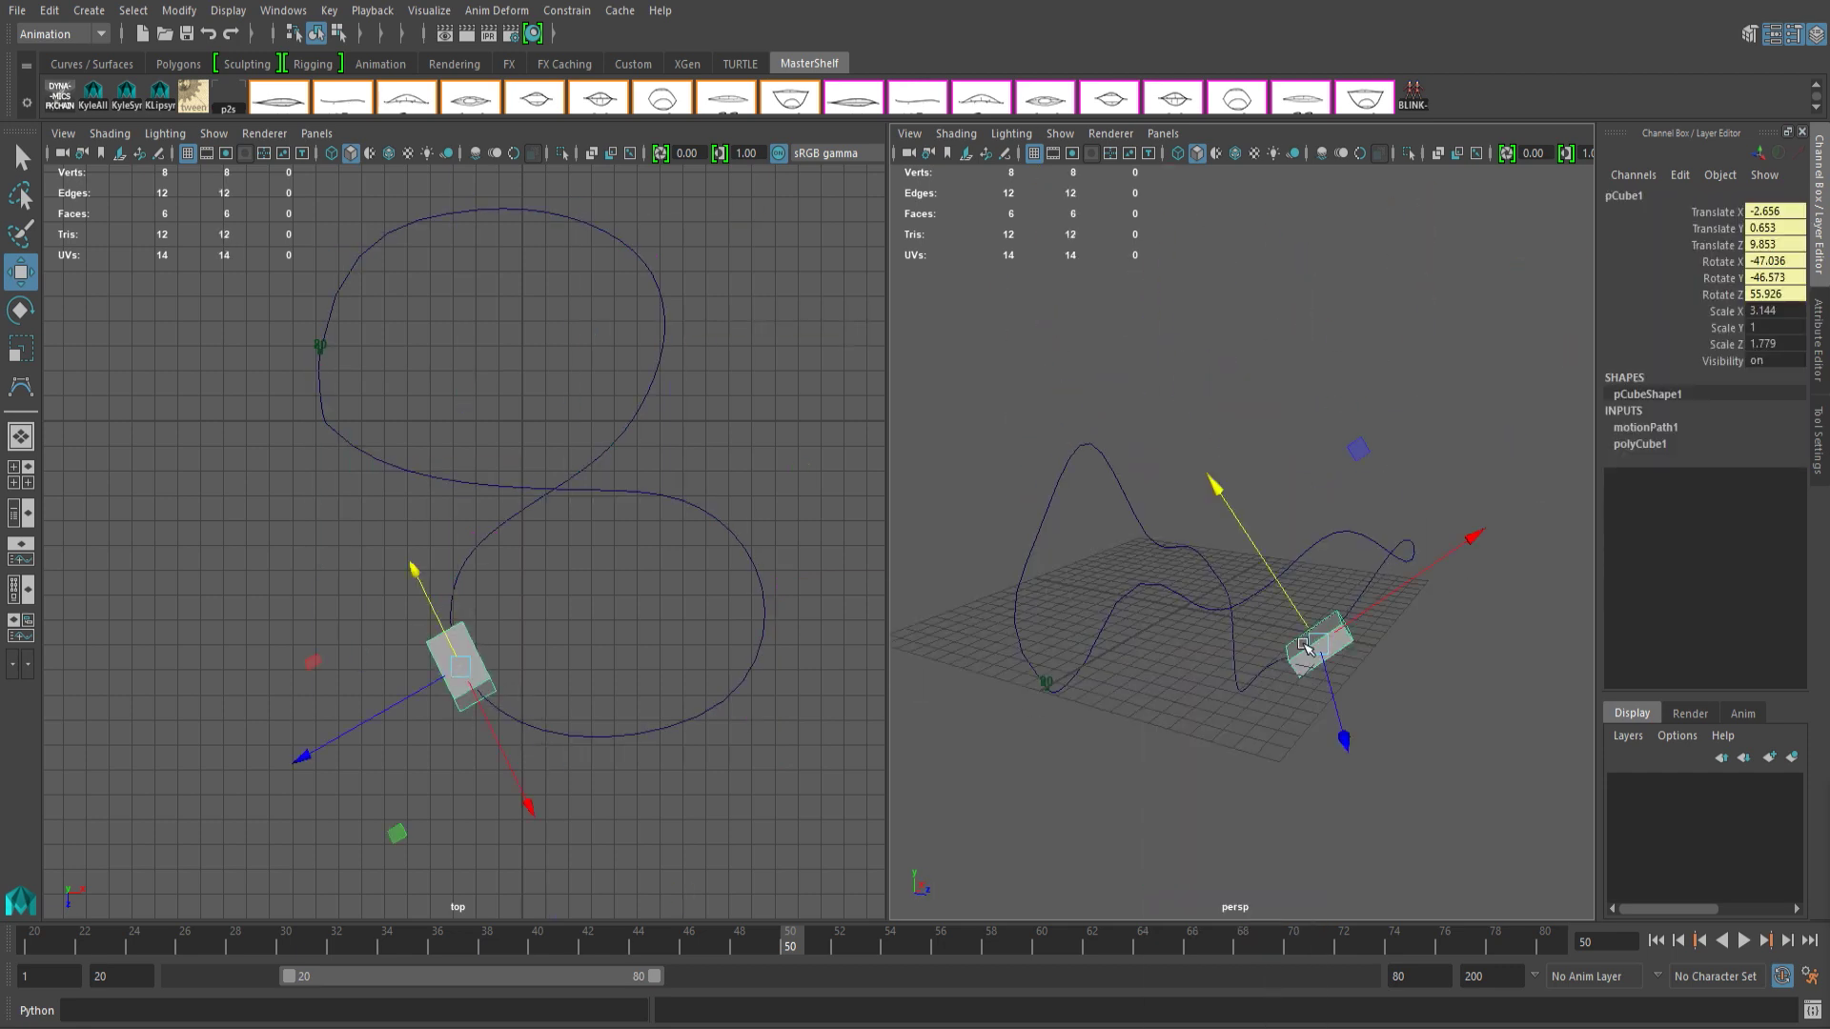
click(567, 10)
mouse_move(627, 190)
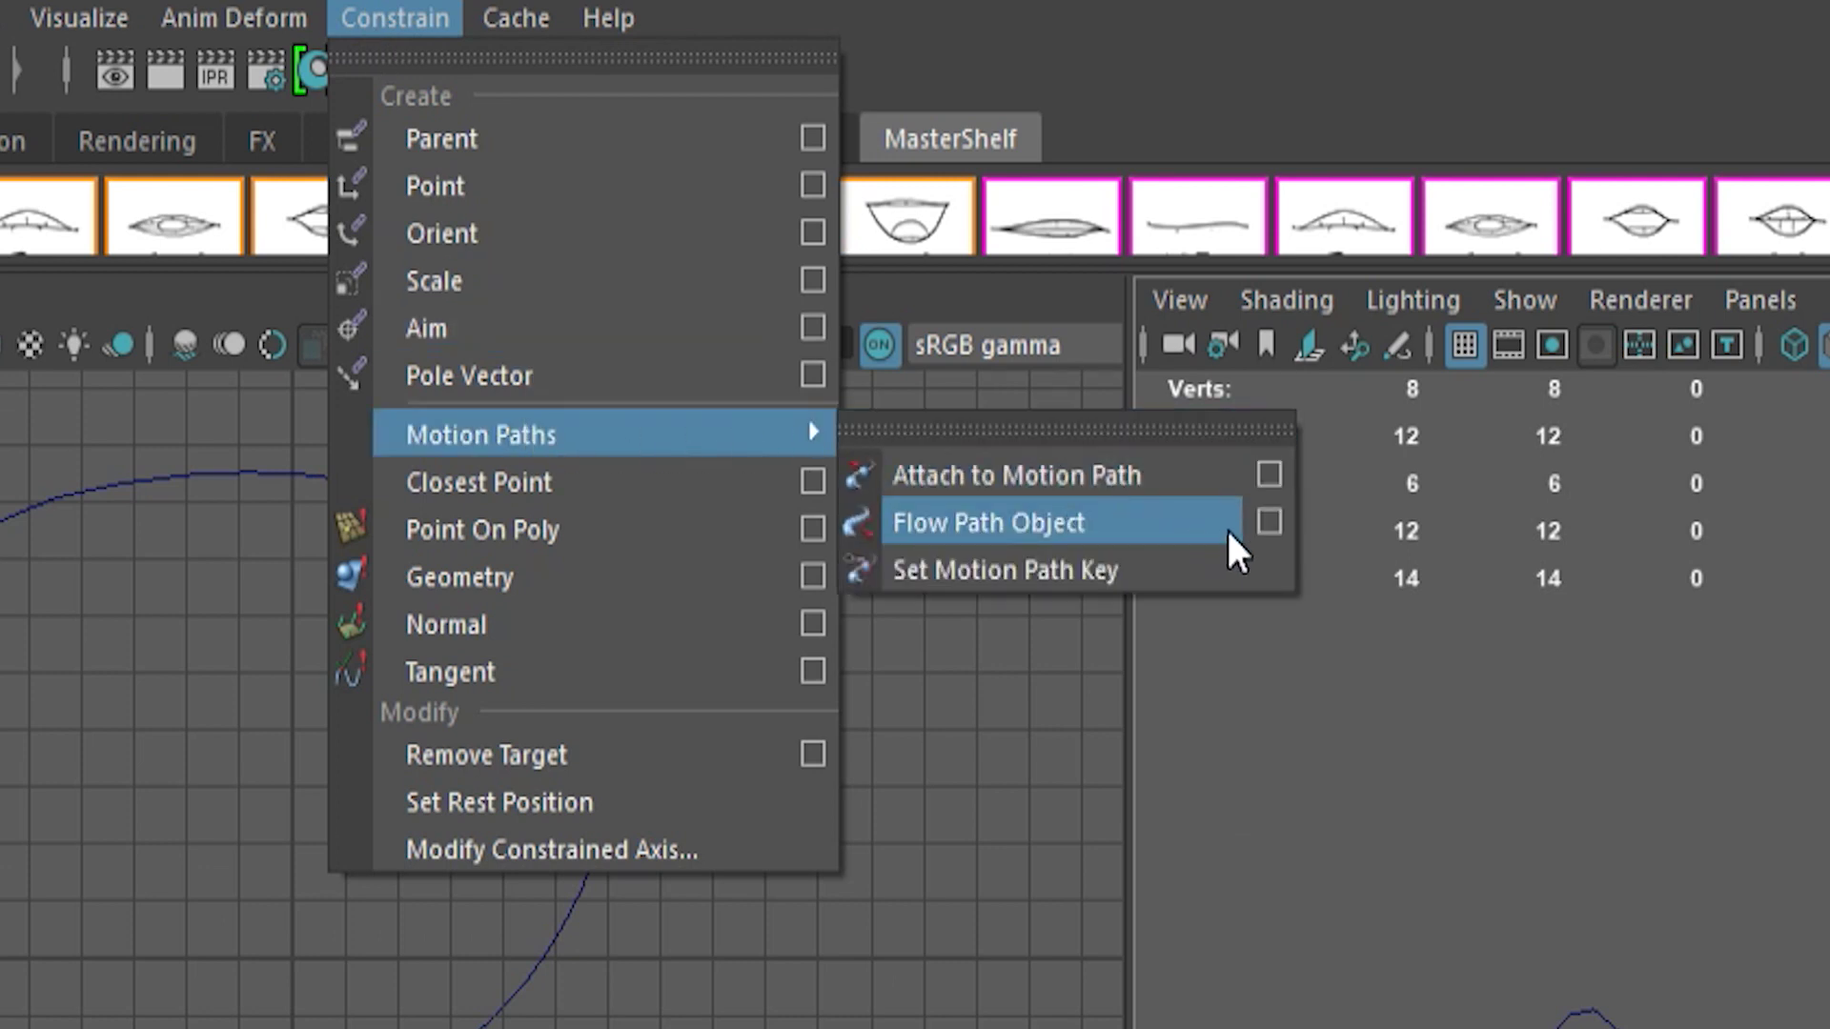
click(1258, 524)
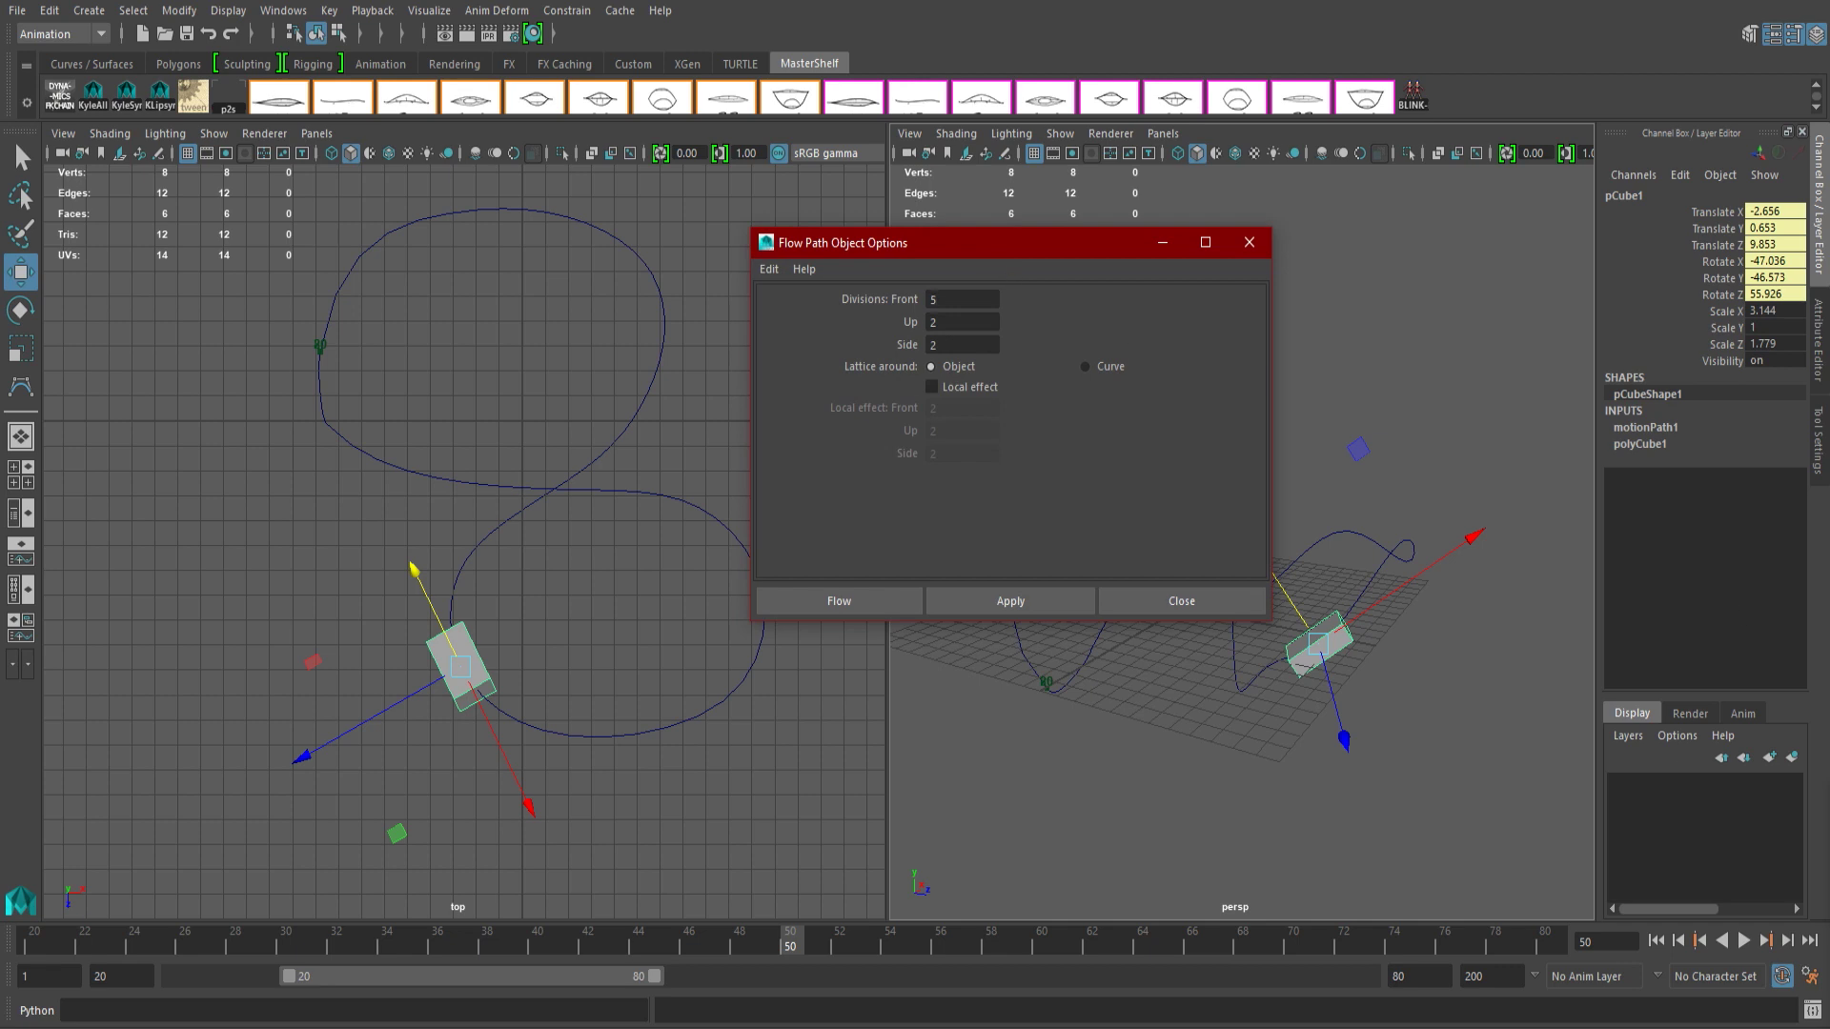
key(Return)
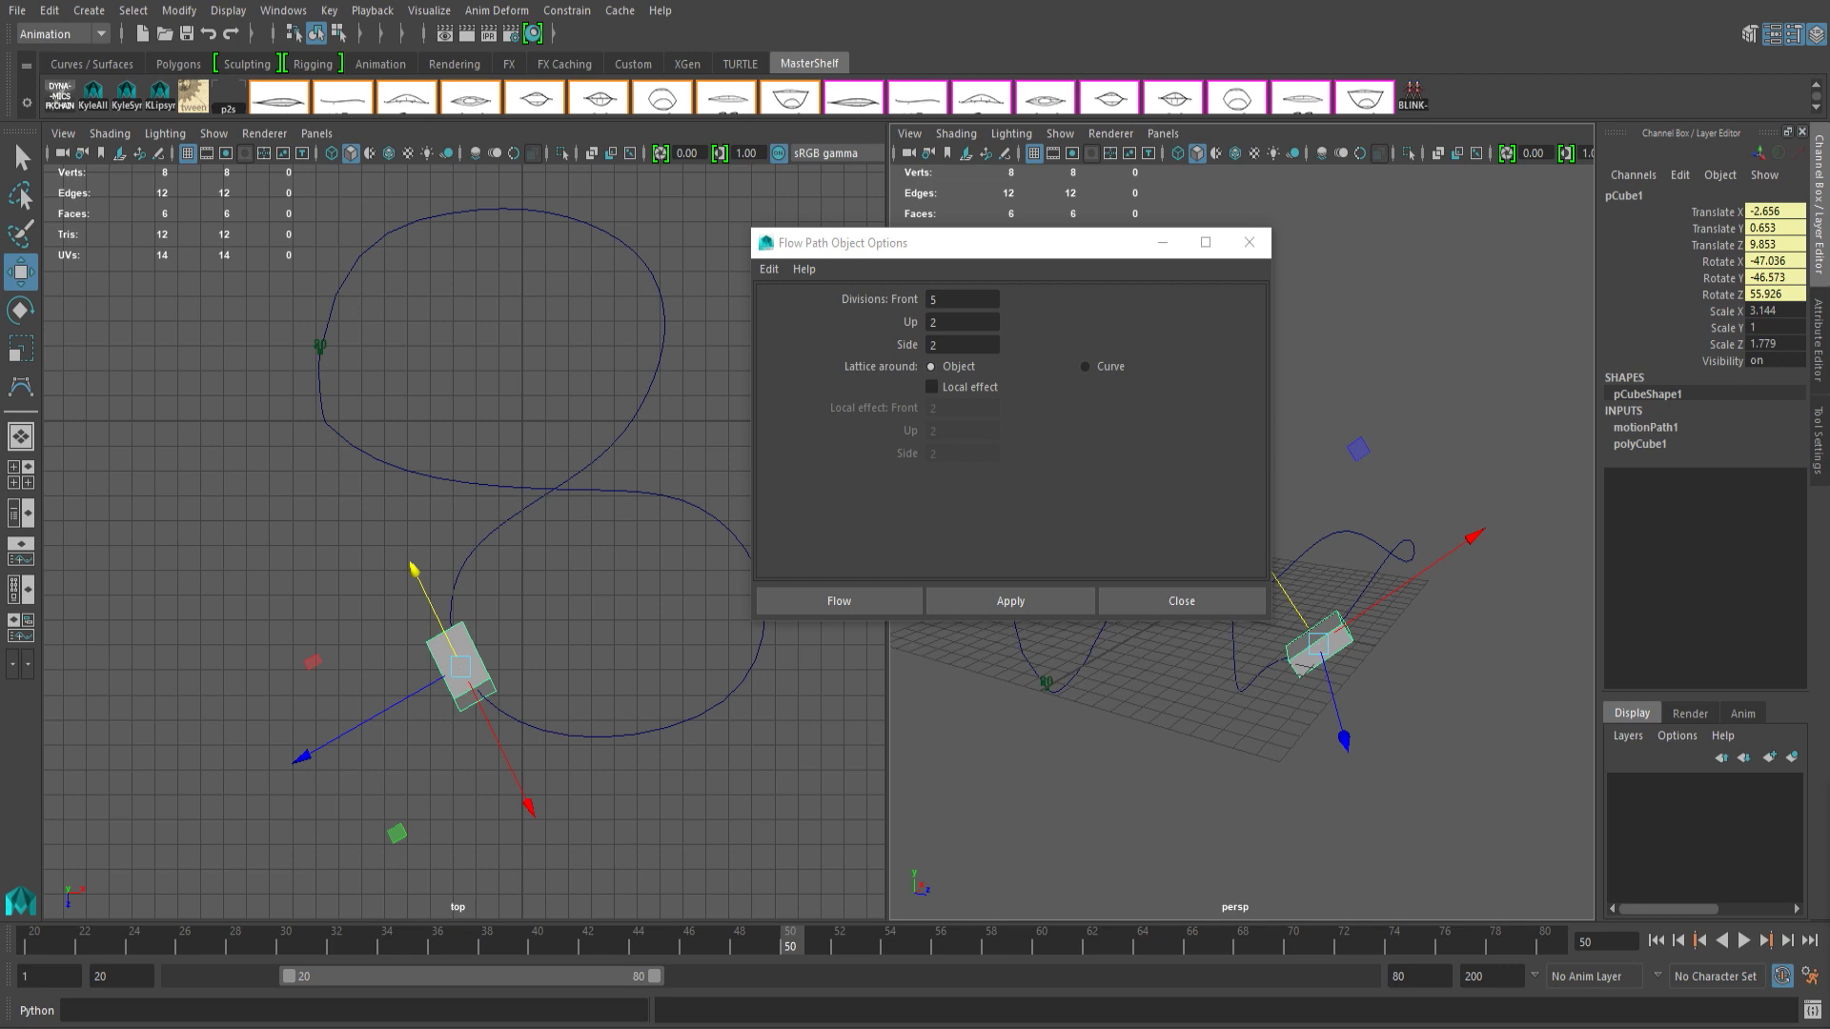
click(1011, 600)
click(1745, 940)
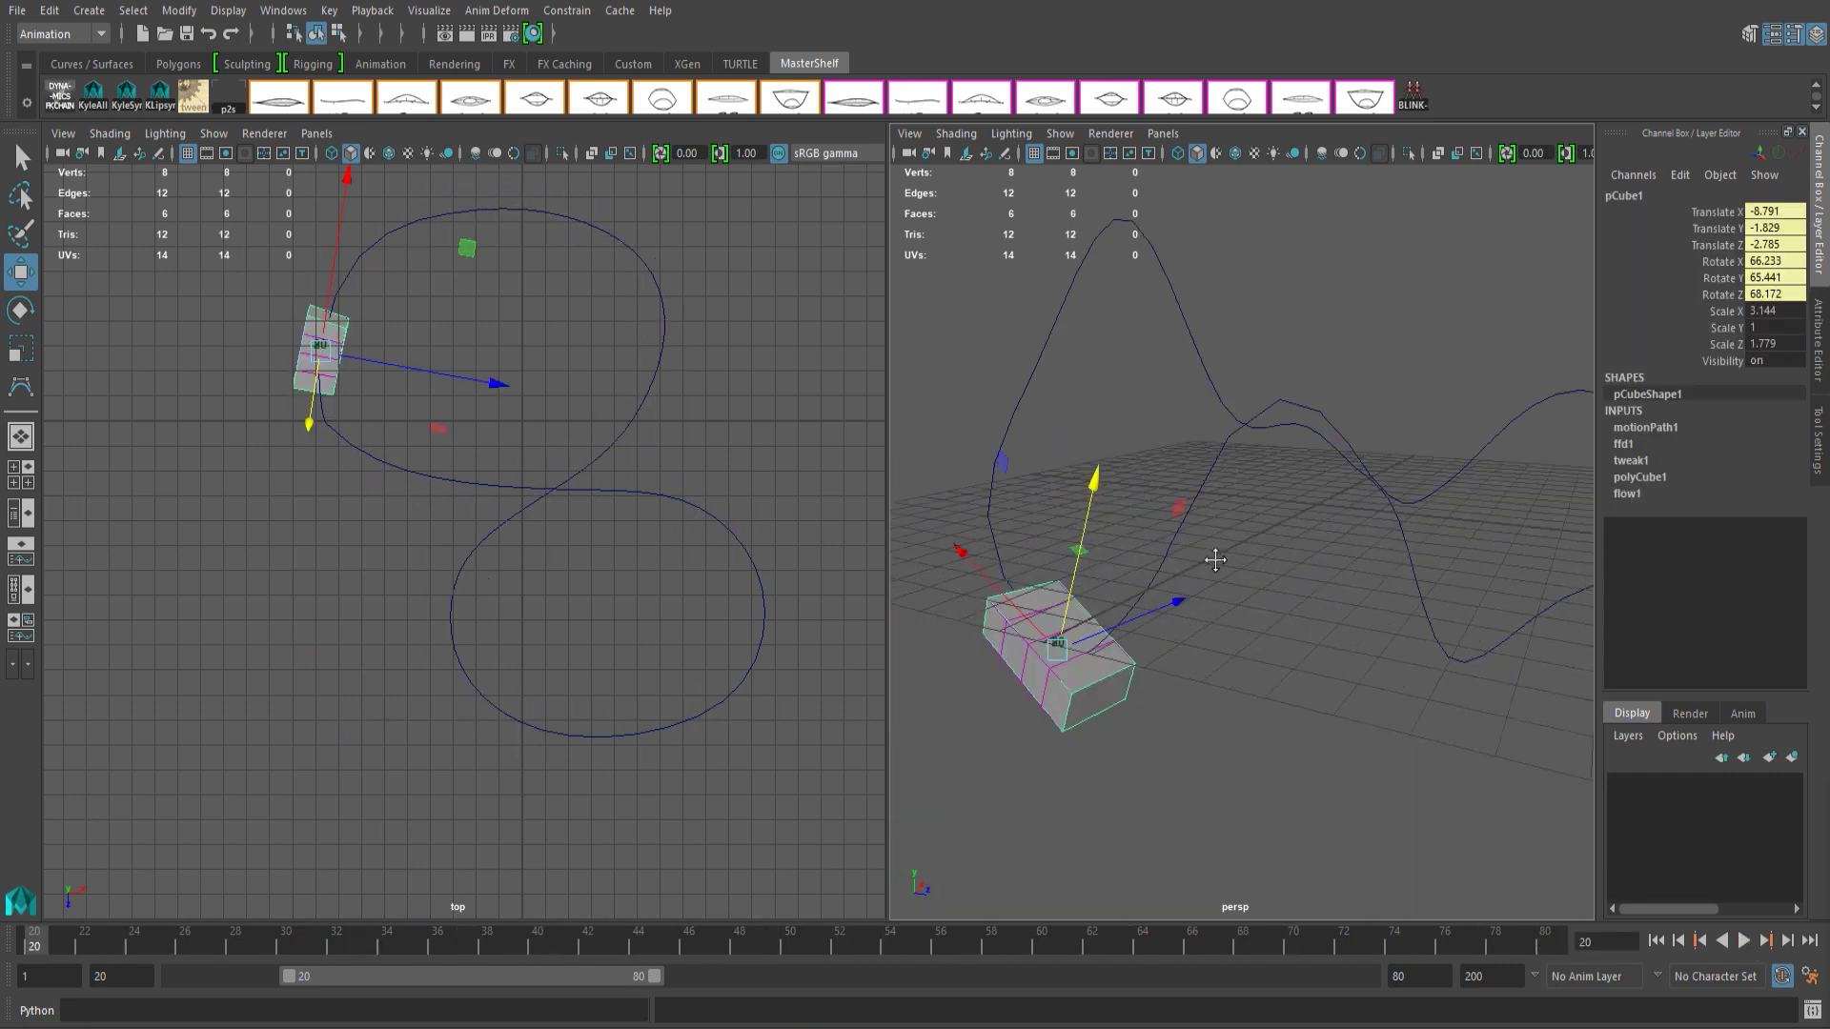
Move the cube's pivot away from the cube and play the animation to check its offset from the path.
alt+drag(1213, 559, 1092, 679)
key(d)
drag(1101, 583, 960, 506)
key(d)
scroll(990, 717, down, 5)
click(1744, 941)
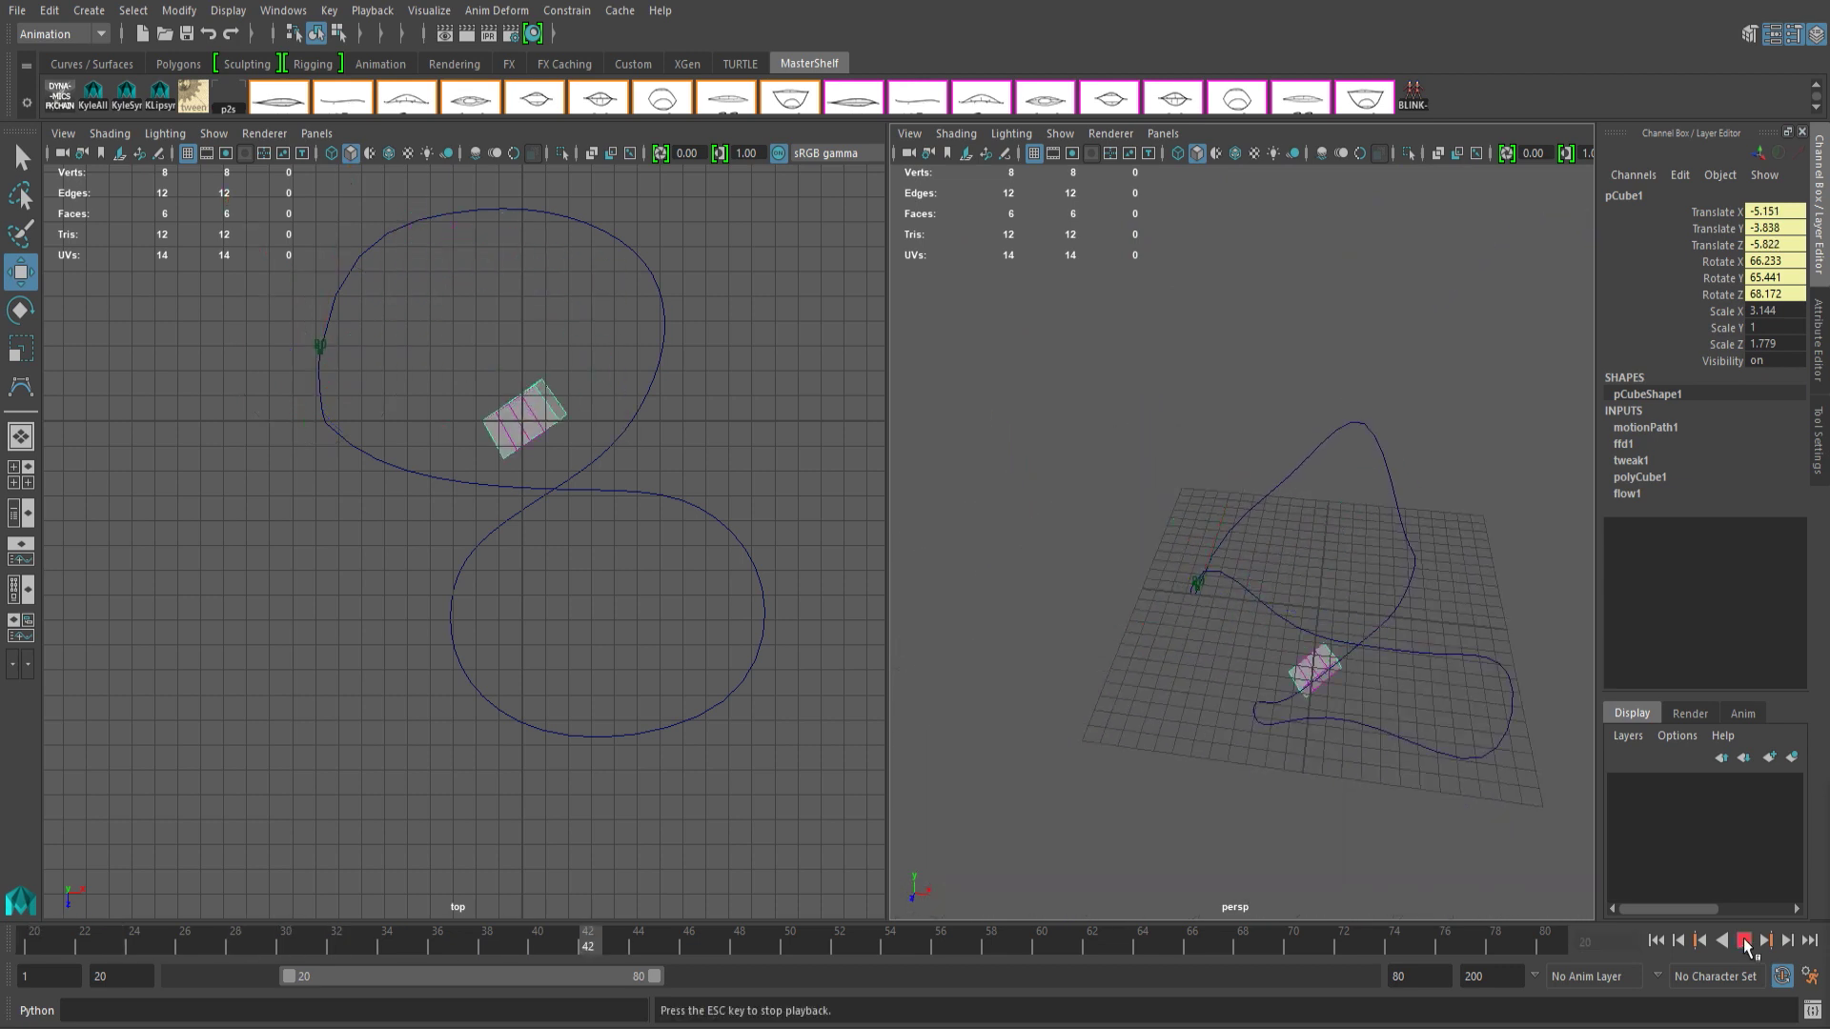